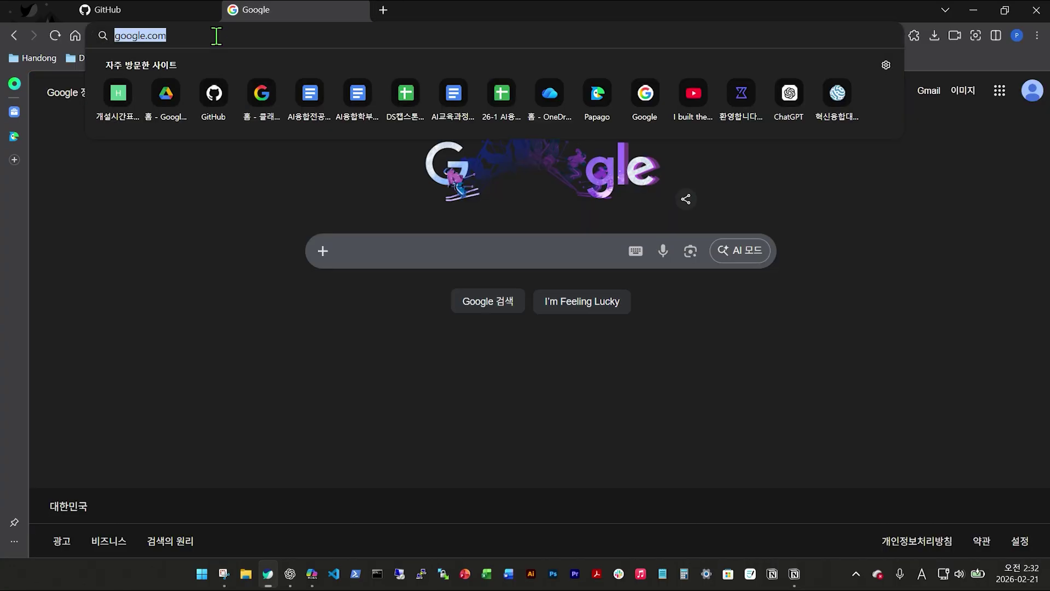
Search for github on google.com, open the official GitHub site and go to its sign-in page.
type("google.com")
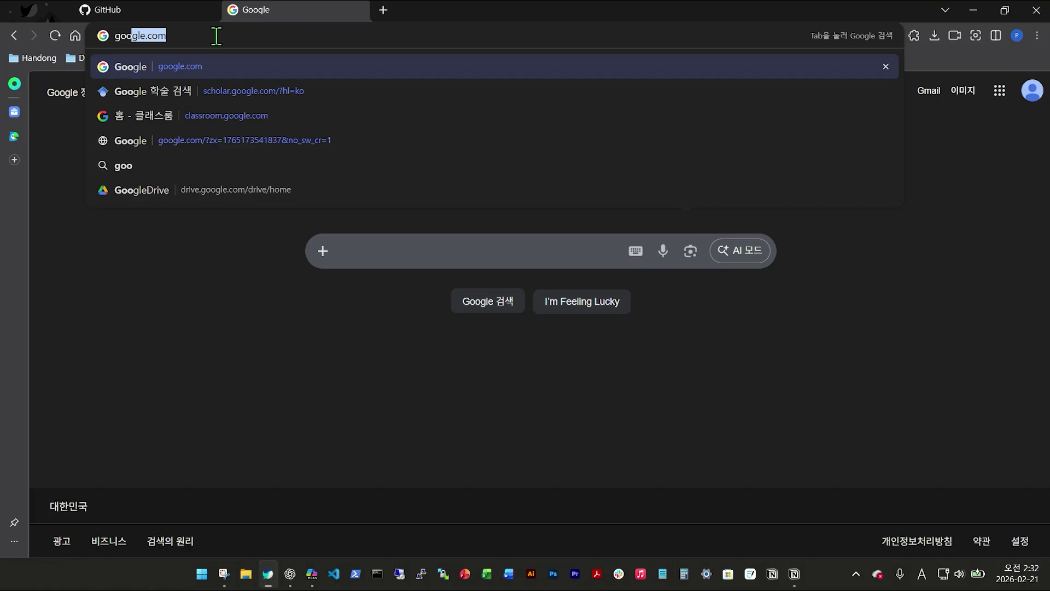
key("Return")
left_click(405, 259)
type("githu")
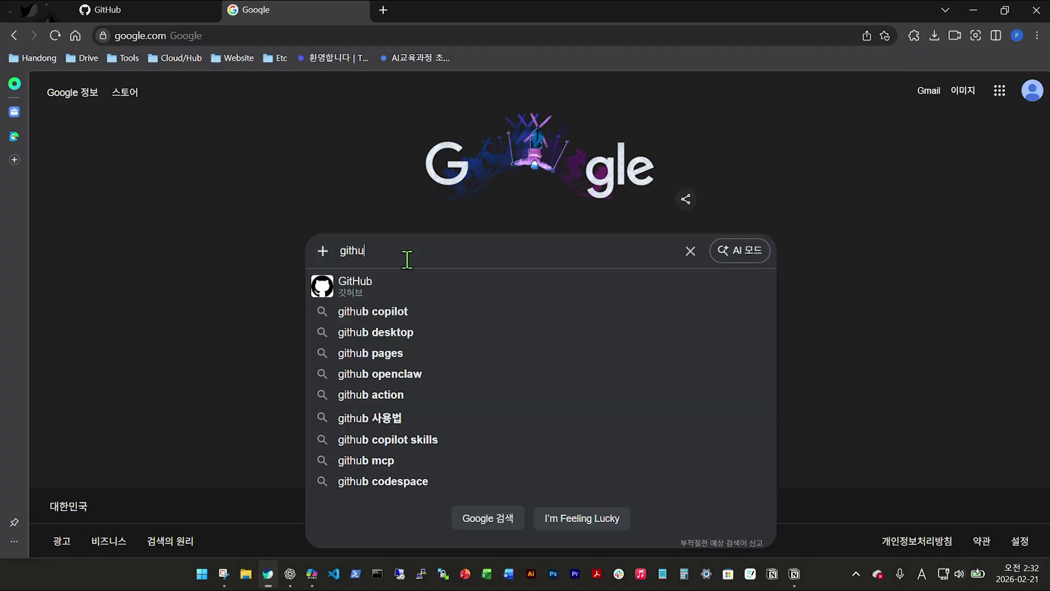
type("b")
key("Return")
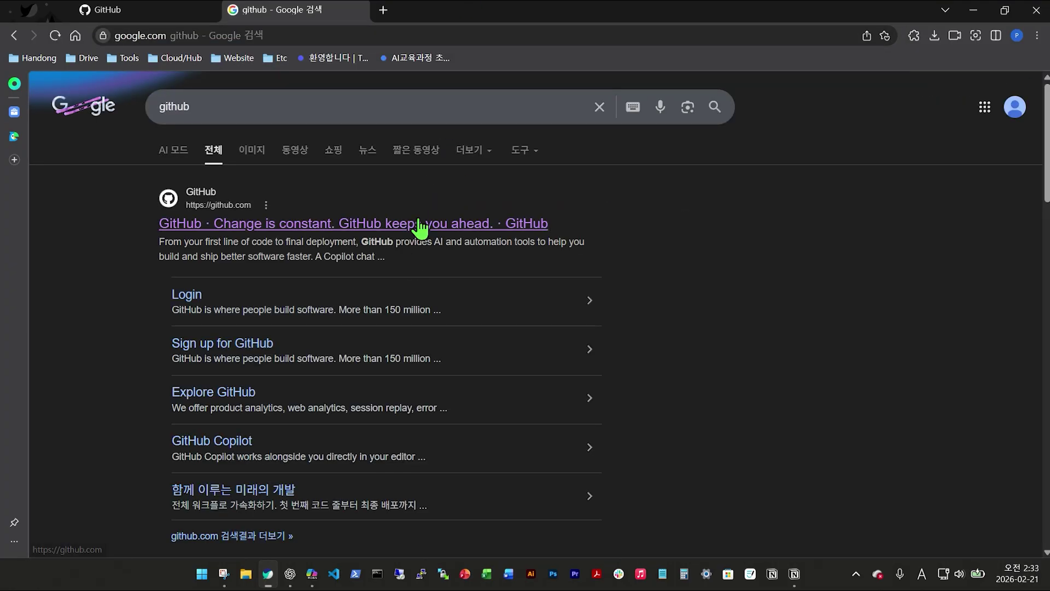
left_click(392, 224)
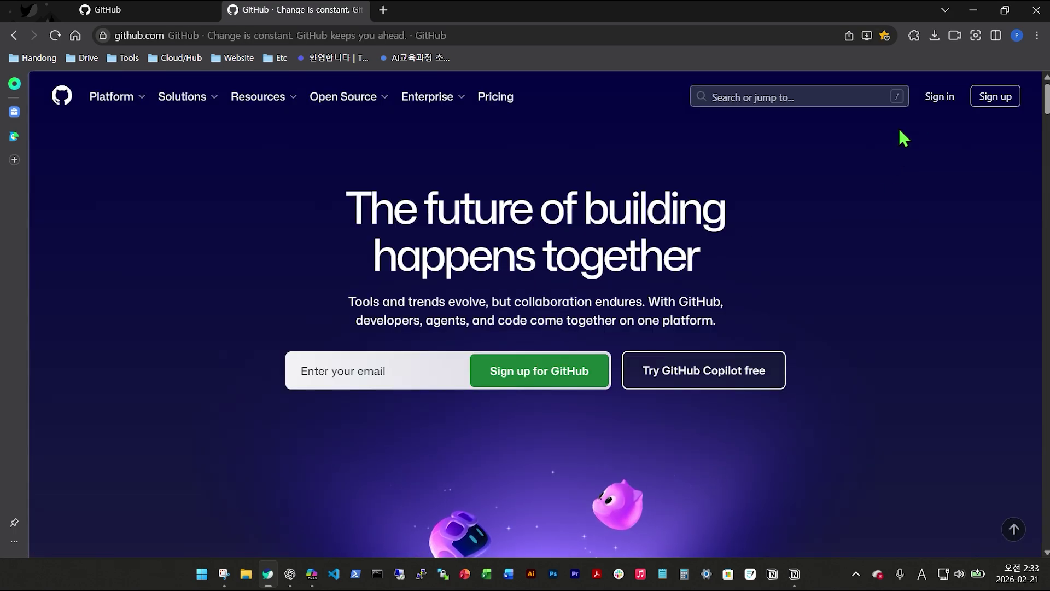
left_click(932, 103)
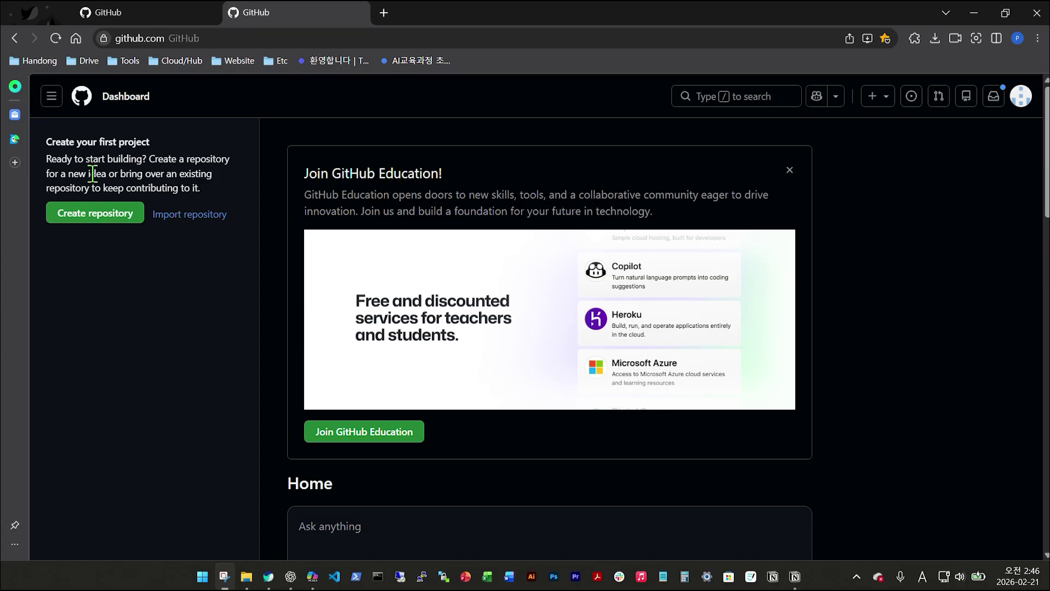
Start a new repository named capstone with the description capstone_collab_test.
left_click(96, 213)
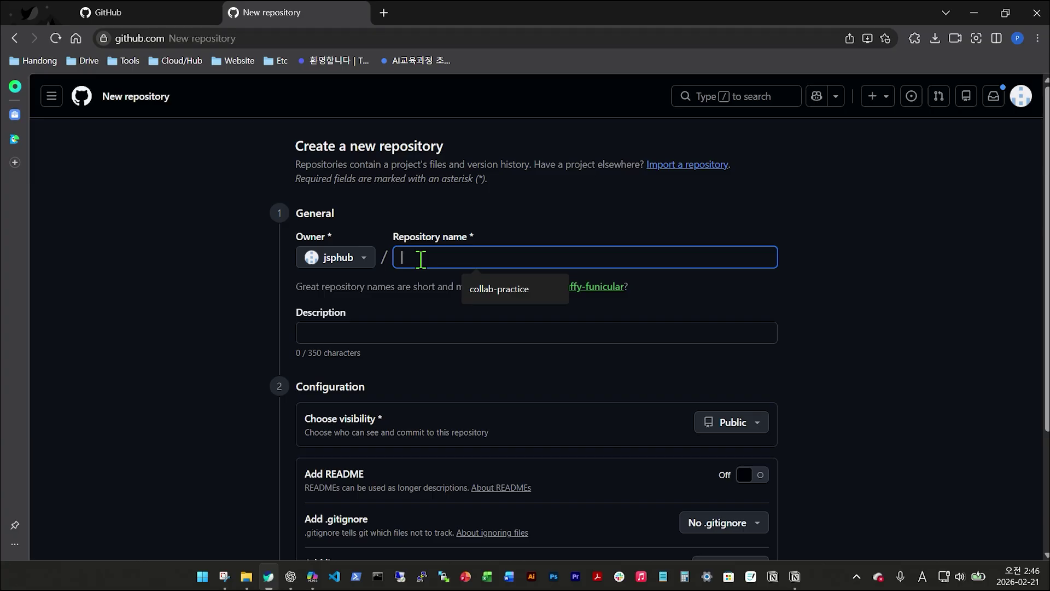
type("capstone")
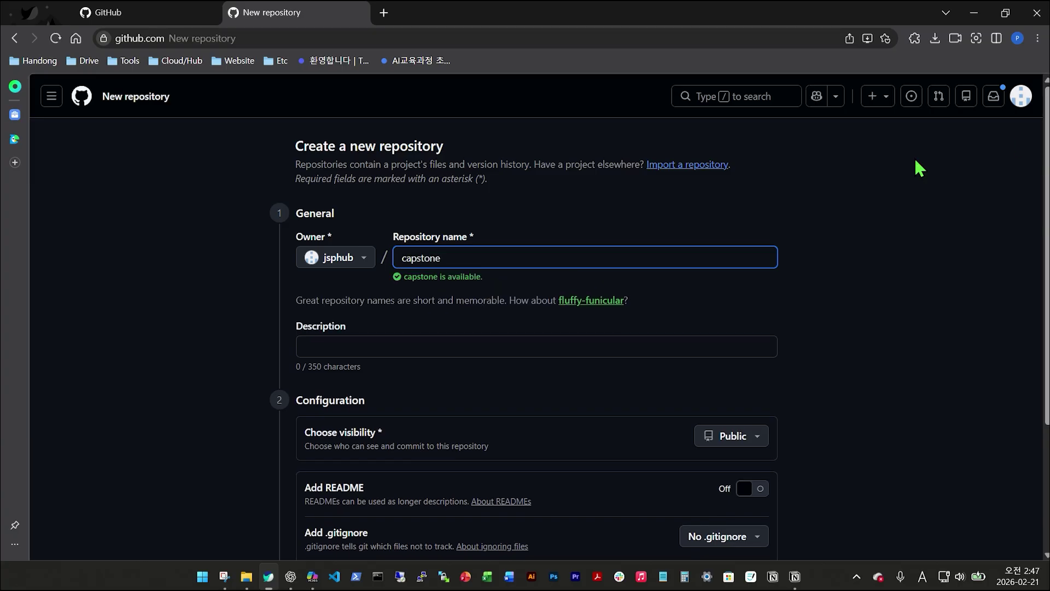
left_click(637, 345)
type("capstone")
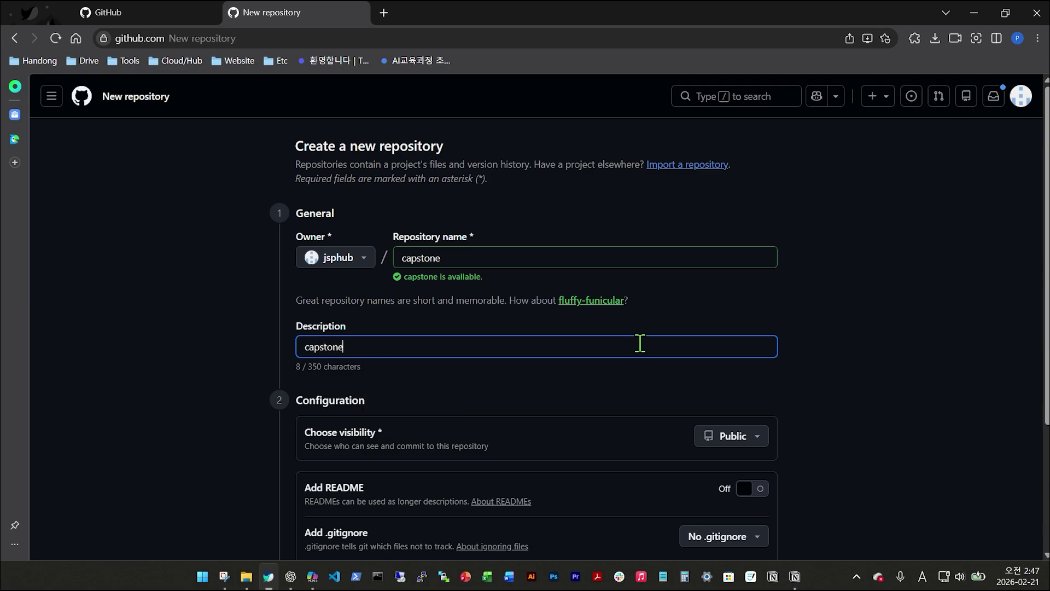
type("_collab_test")
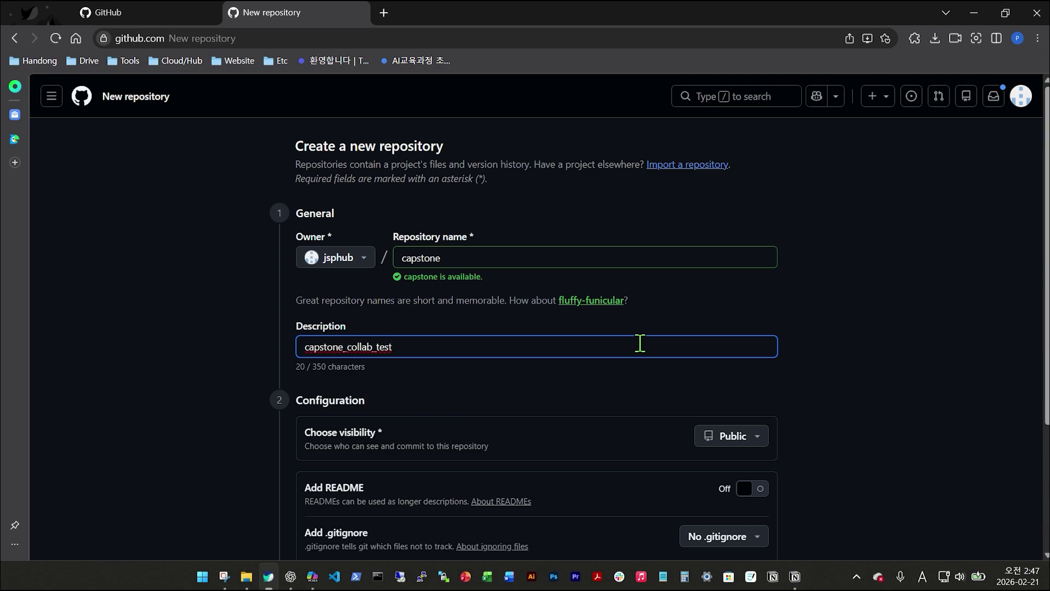
Examine the visibility choices and the README, .gitignore and license options in the new repository's configuration.
scroll(836, 383, "down", 2)
left_click(301, 262)
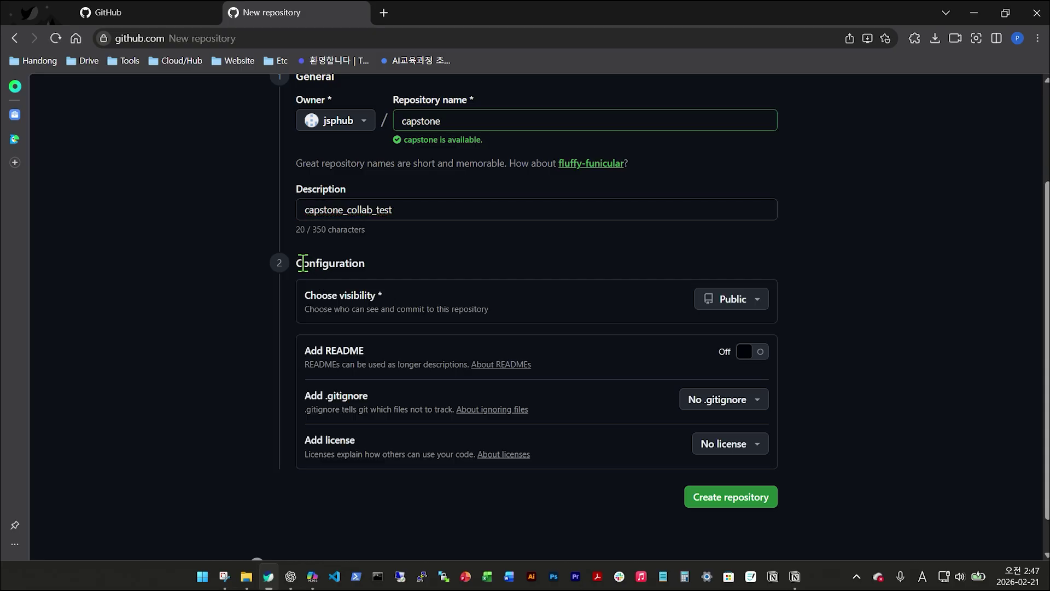
left_click(729, 301)
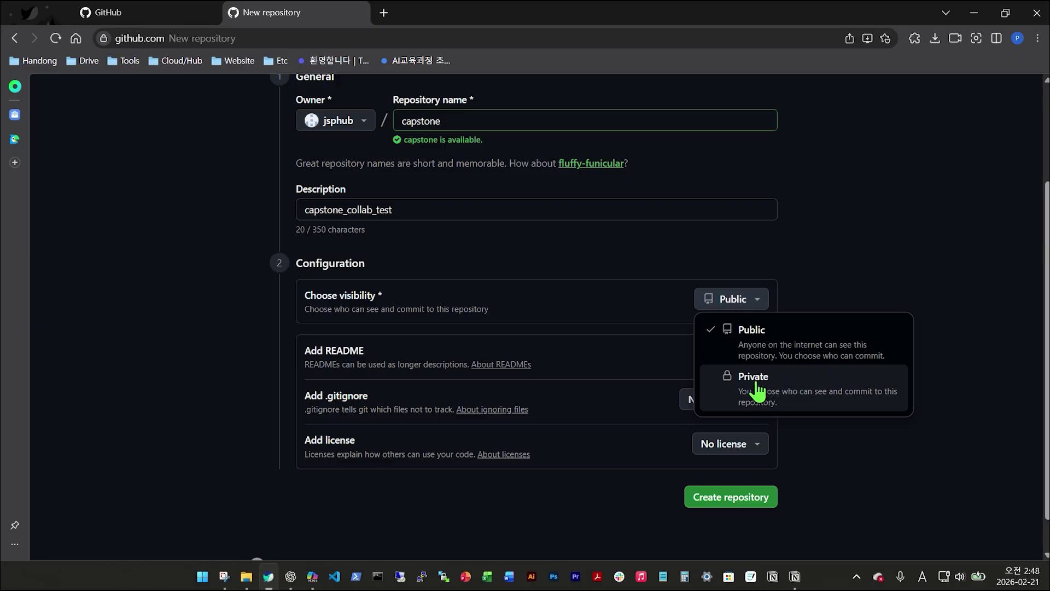
left_click(305, 346)
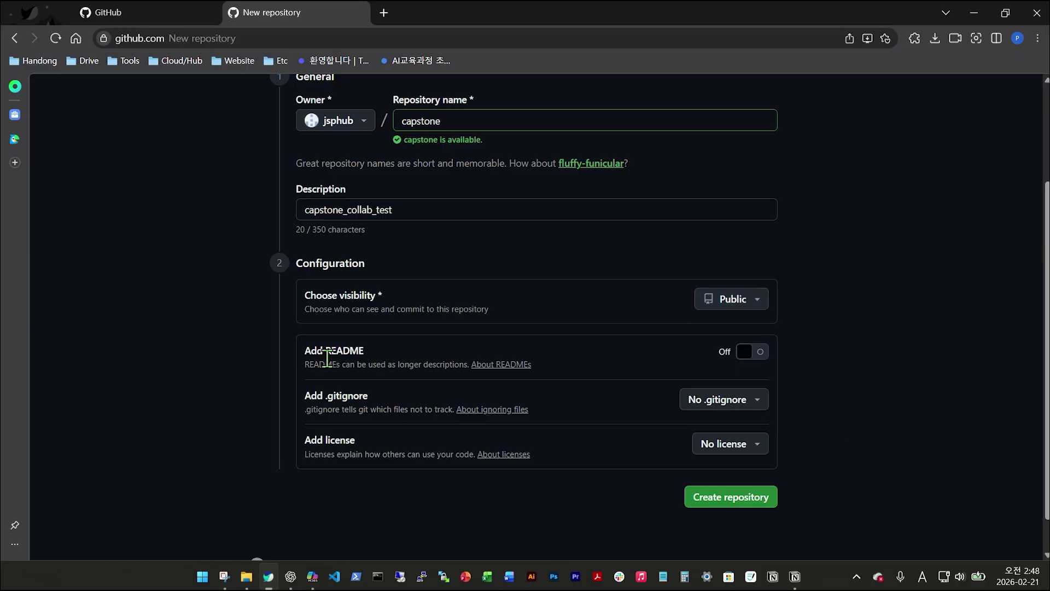
left_click_drag(304, 352, 547, 377)
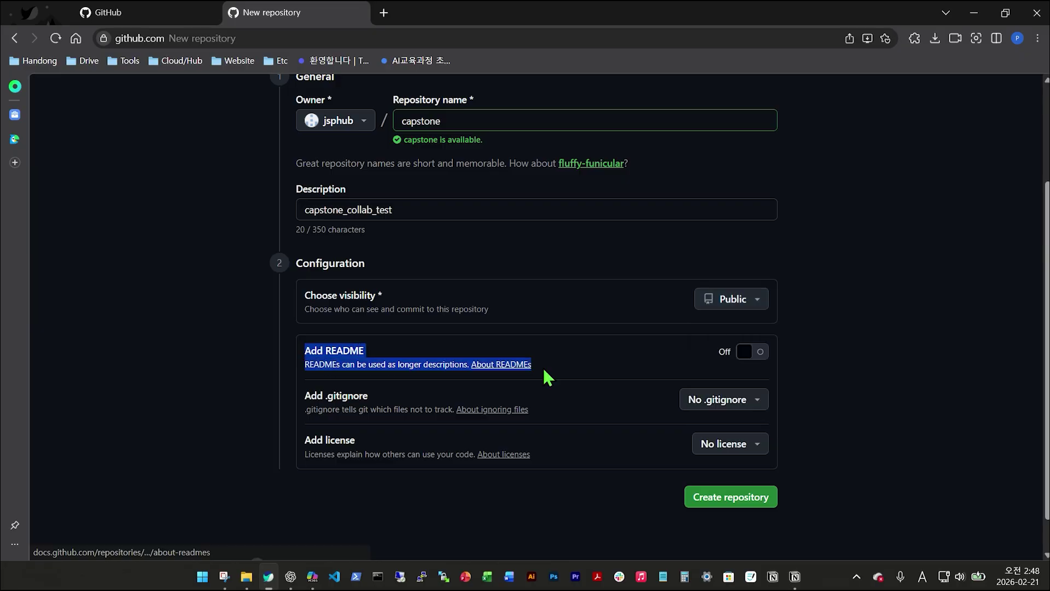
left_click(604, 371)
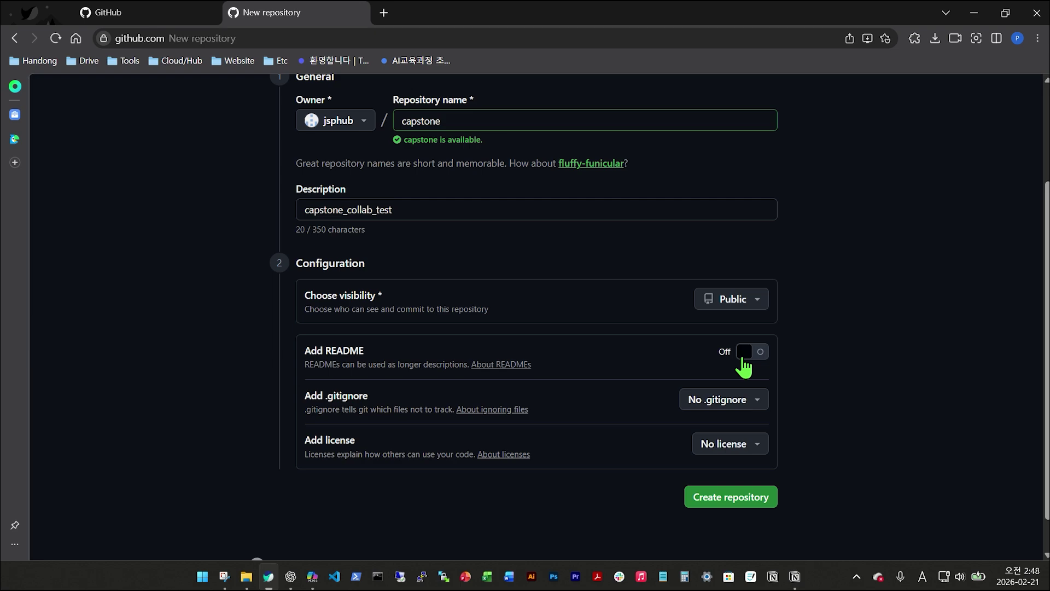
left_click_drag(302, 395, 370, 403)
left_click(364, 395)
left_click_drag(305, 440, 365, 450)
left_click(473, 447)
Enable adding a README and choose the Python .gitignore template for the repository.
left_click(757, 361)
left_click_drag(325, 397, 373, 402)
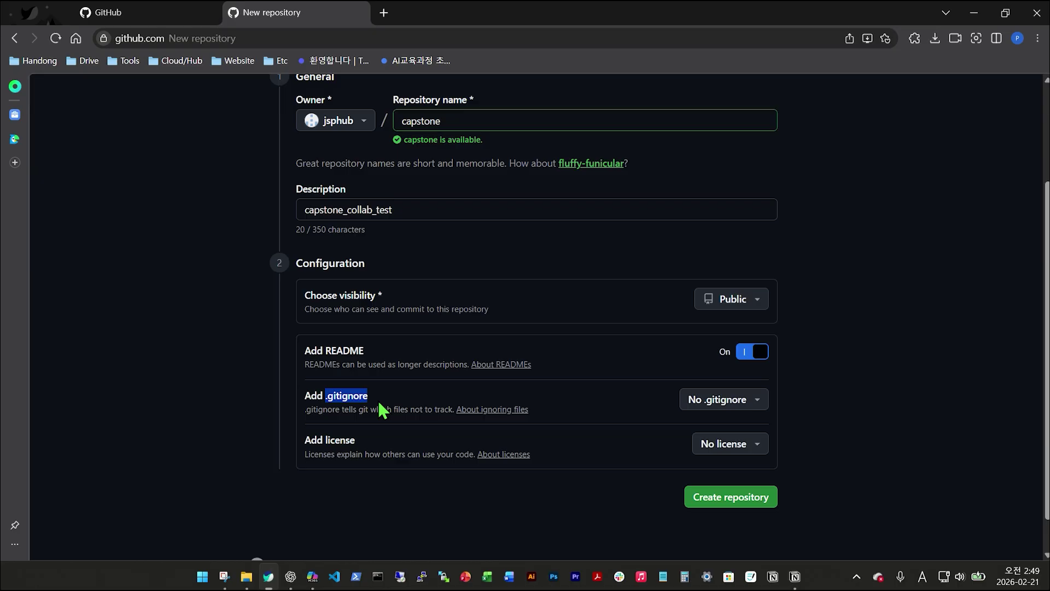
left_click_drag(325, 396, 379, 410)
left_click(380, 405)
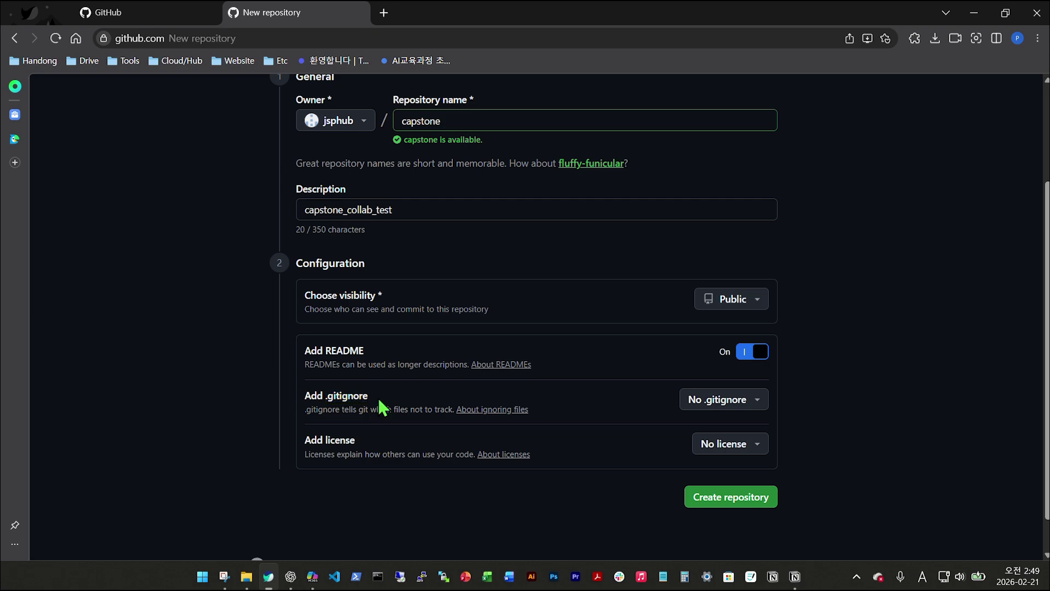
left_click(724, 399)
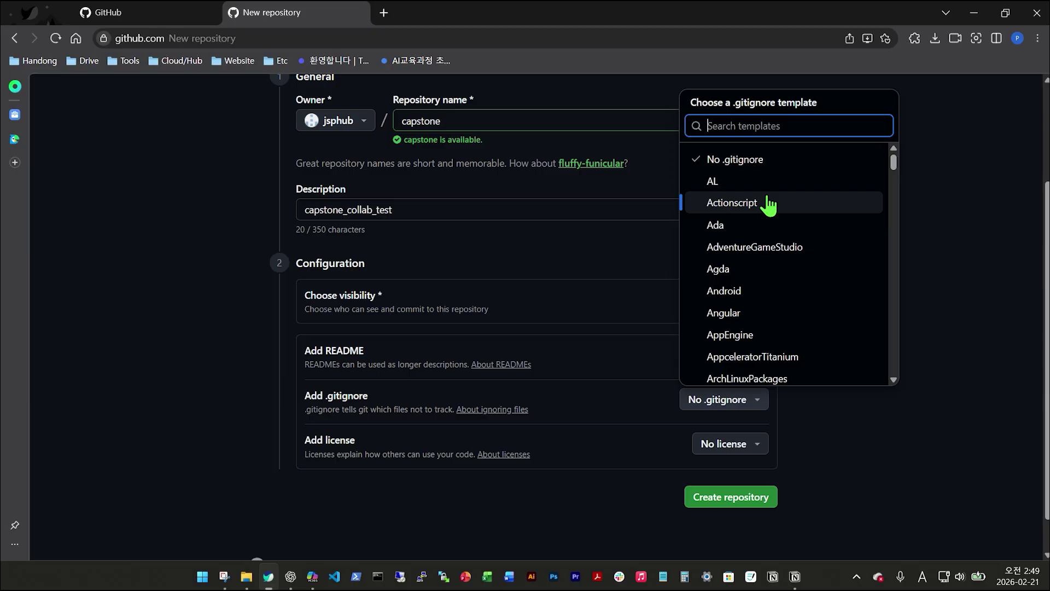
scroll(768, 205, "down", 2)
scroll(768, 205, "down", 3)
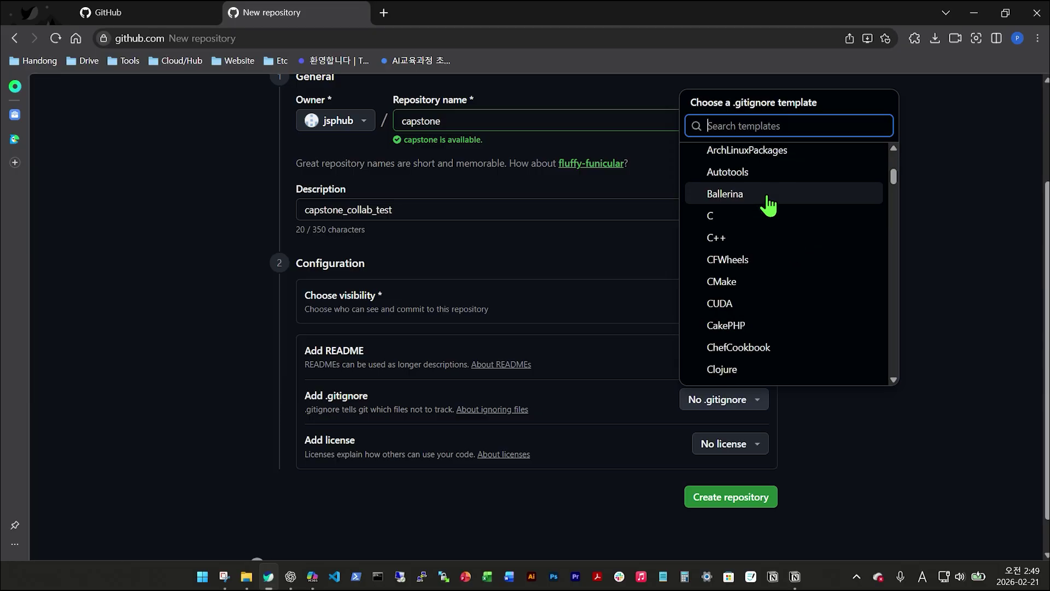
scroll(769, 205, "down", 20)
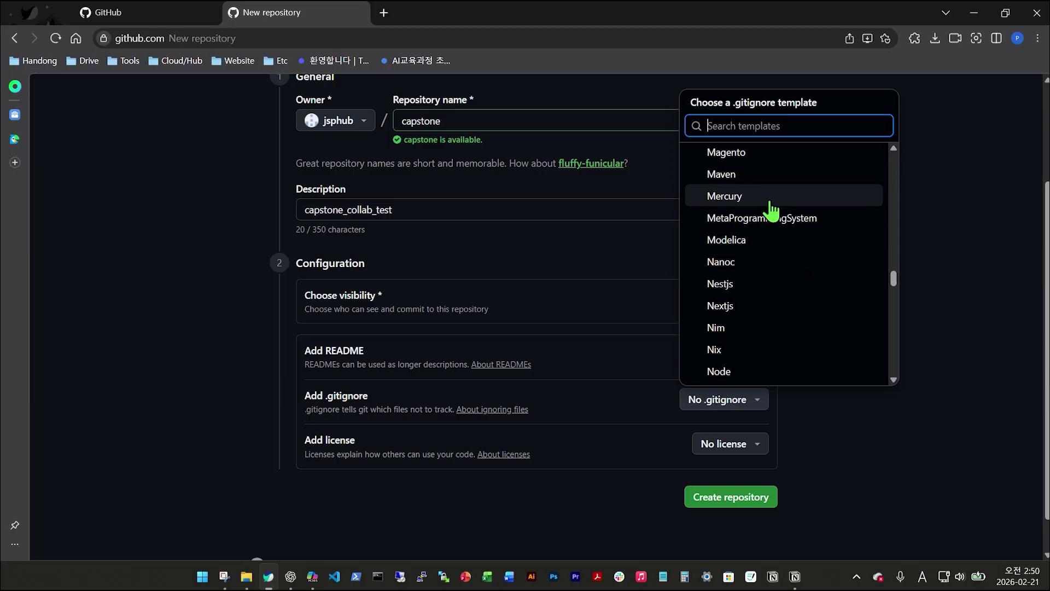
type("py")
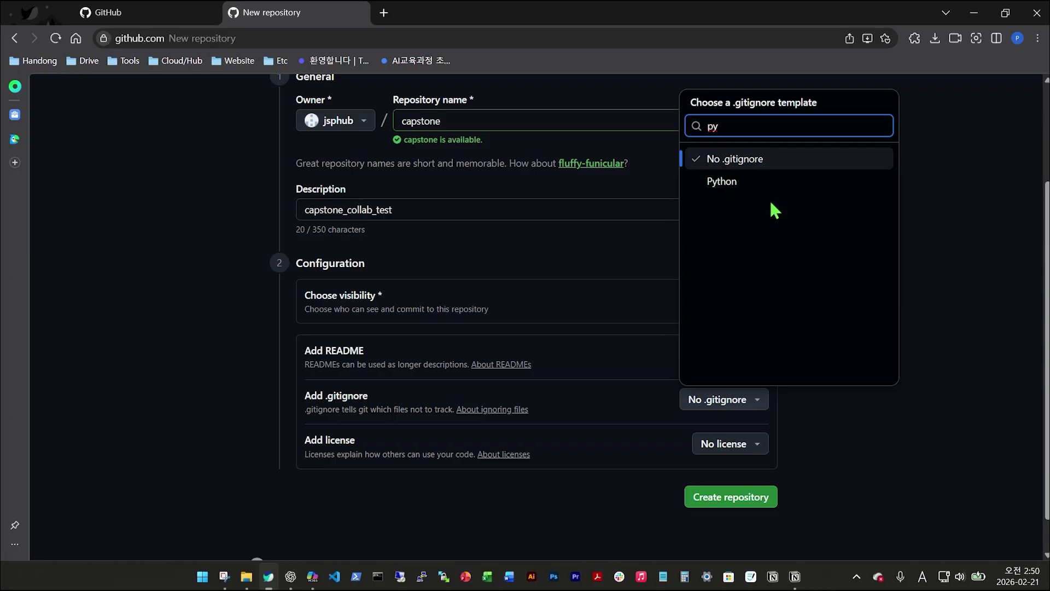
left_click(729, 182)
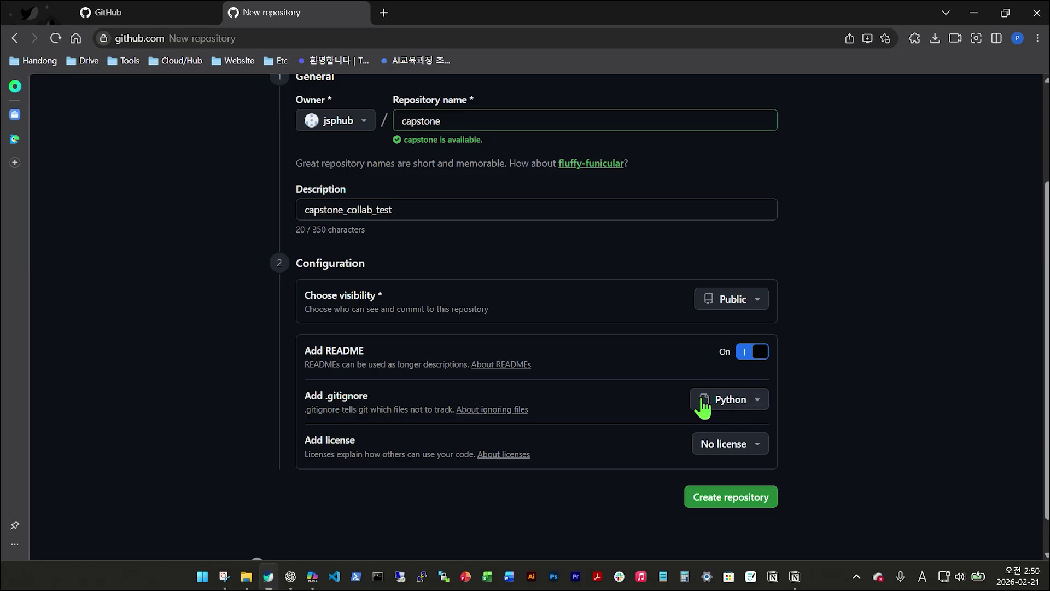
Choose the MIT License for the new repository.
left_click_drag(368, 396, 305, 399)
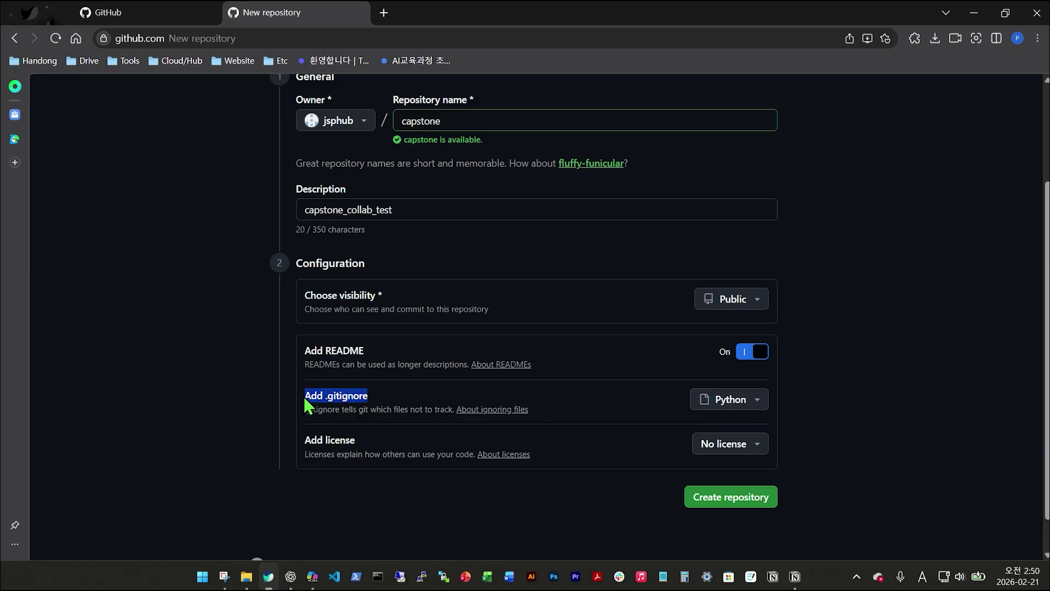
left_click_drag(305, 440, 386, 440)
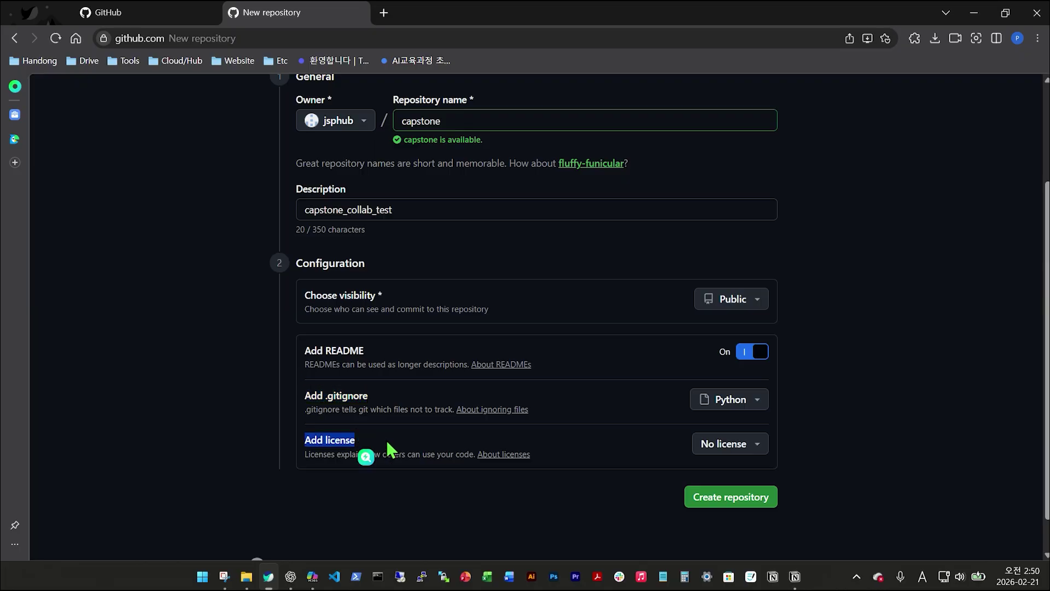
left_click(388, 440)
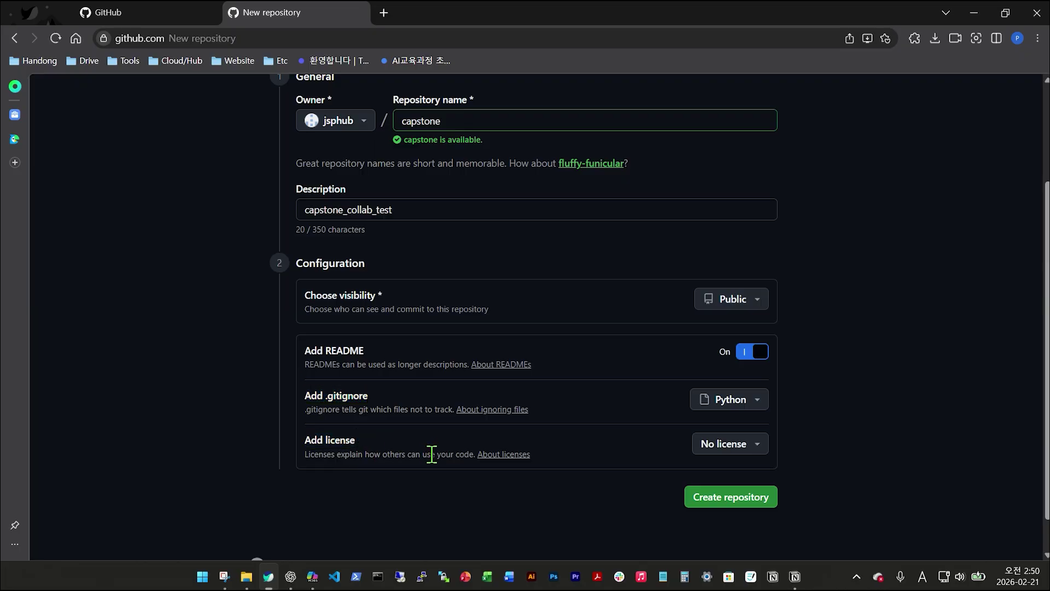
left_click(724, 448)
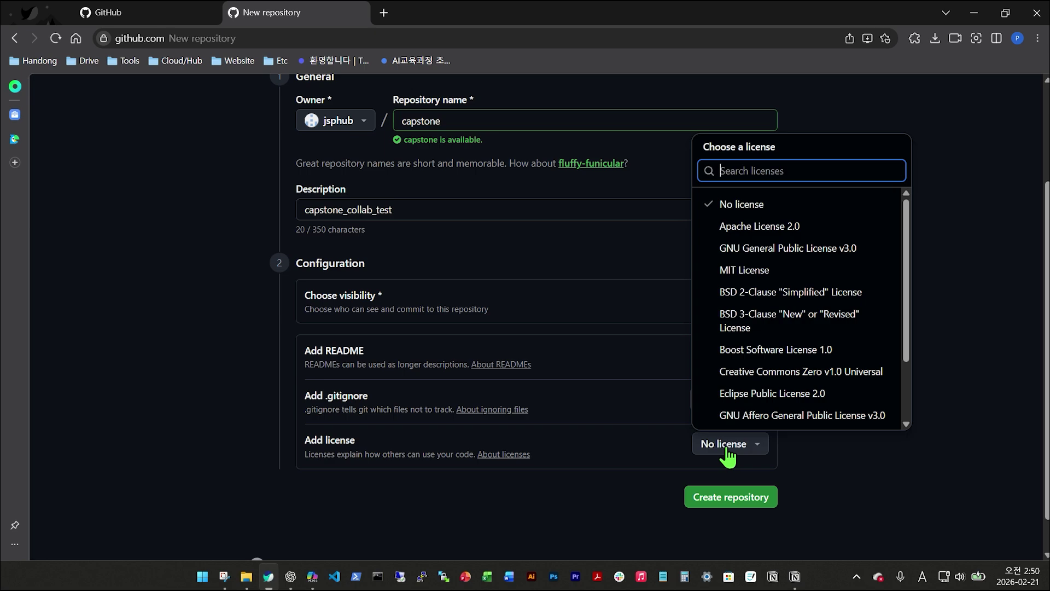
left_click(783, 269)
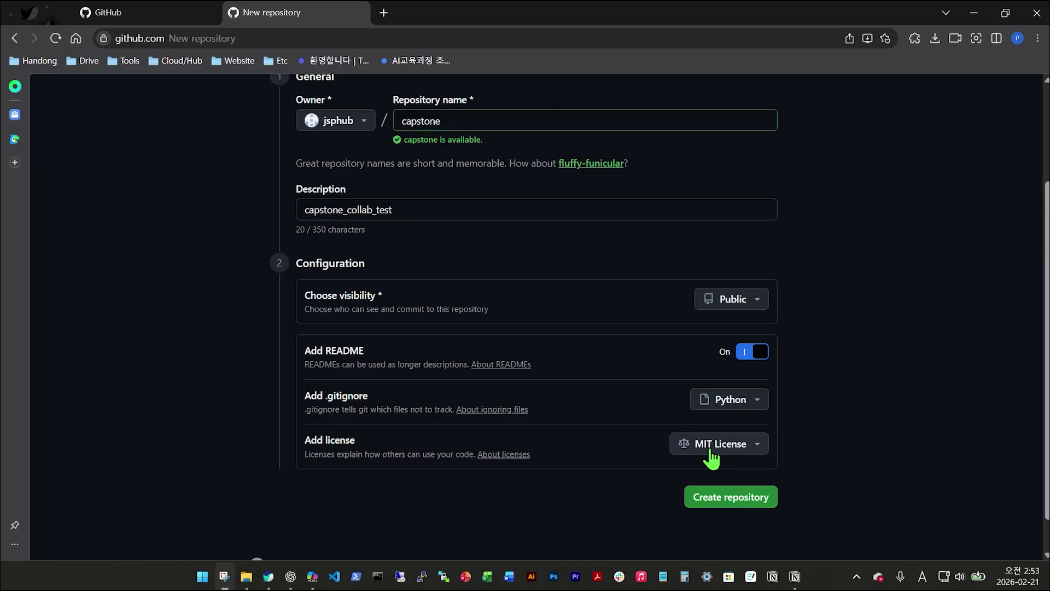
Look through the list of available licenses, keeping the current selection.
left_click(711, 458)
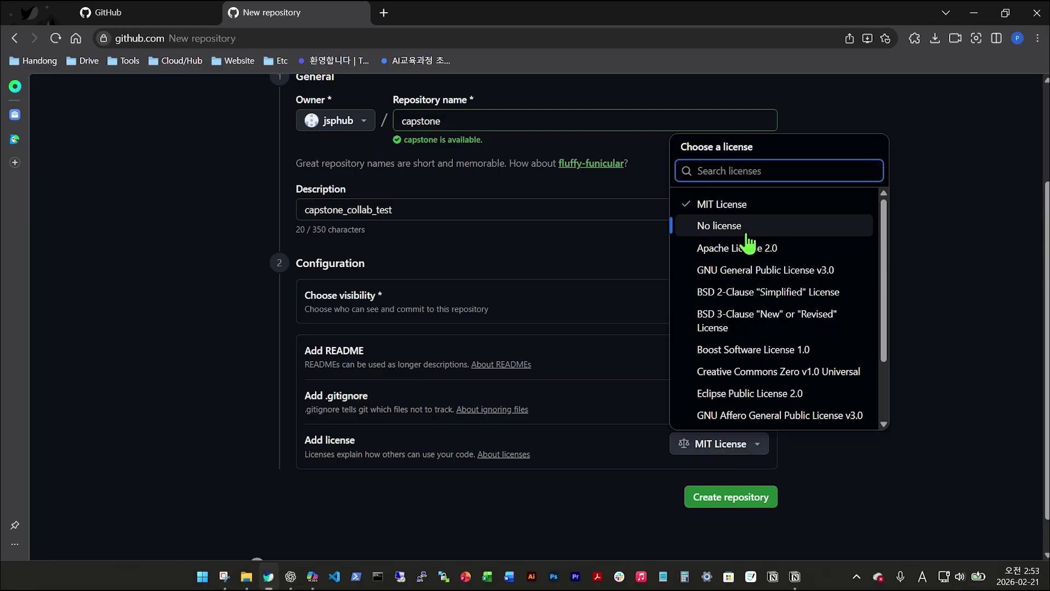
scroll(695, 284, "down", 2)
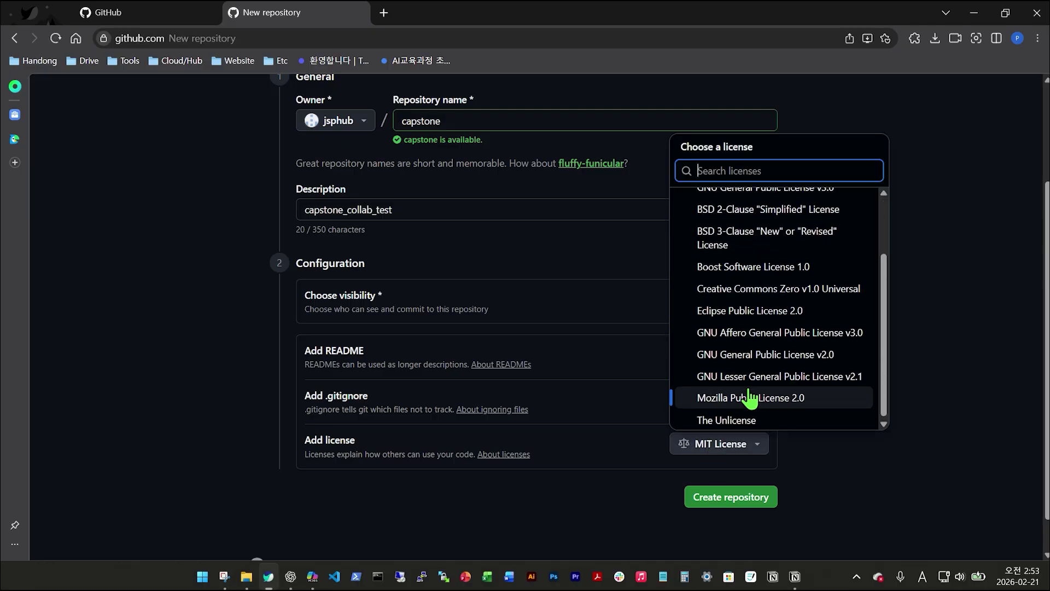
scroll(747, 389, "up", 3)
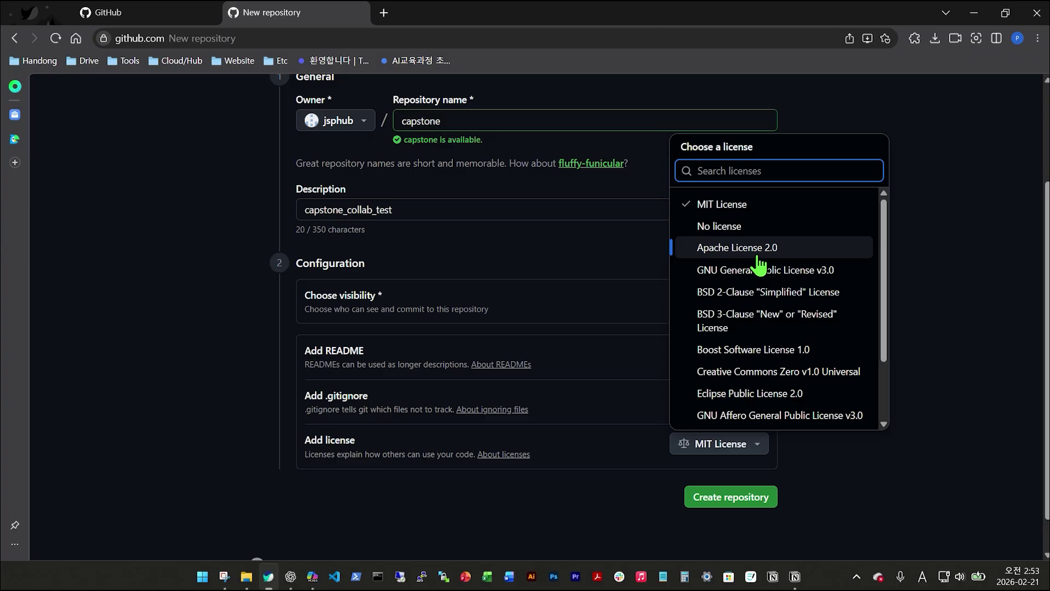
scroll(759, 265, "down", 2)
scroll(705, 290, "up", 3)
scroll(782, 328, "down", 2)
scroll(765, 333, "up", 3)
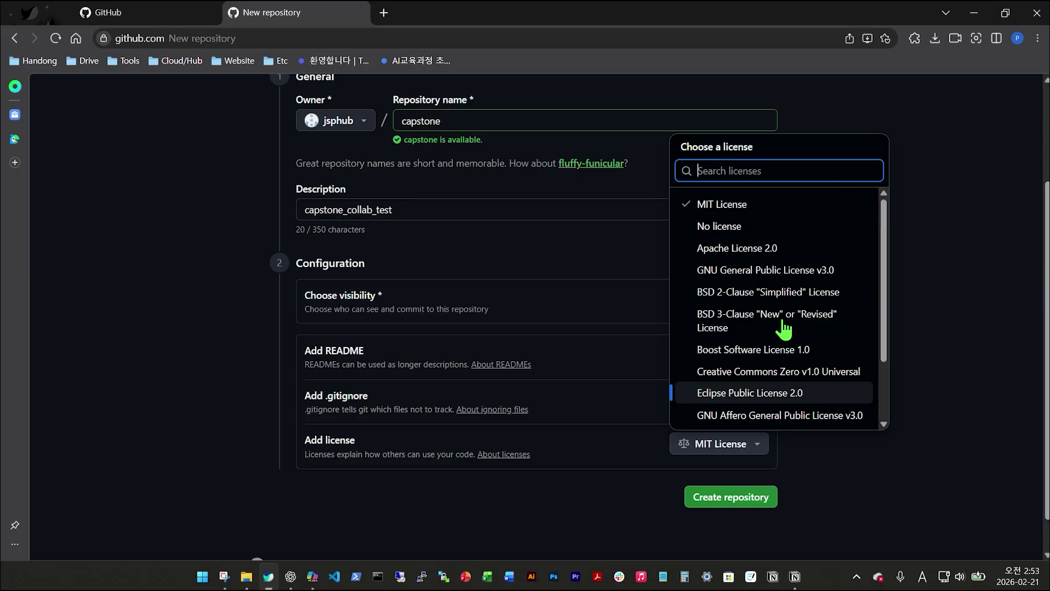
scroll(762, 339, "down", 3)
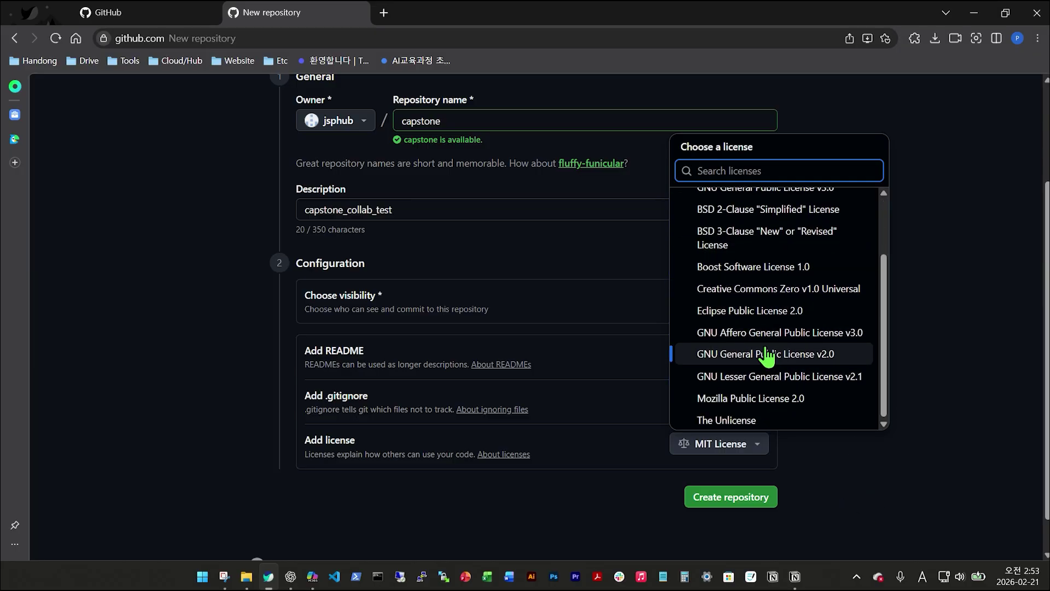
left_click(930, 359)
Set the new repository's visibility to Private.
scroll(808, 466, "down", 2)
scroll(807, 467, "up", 2)
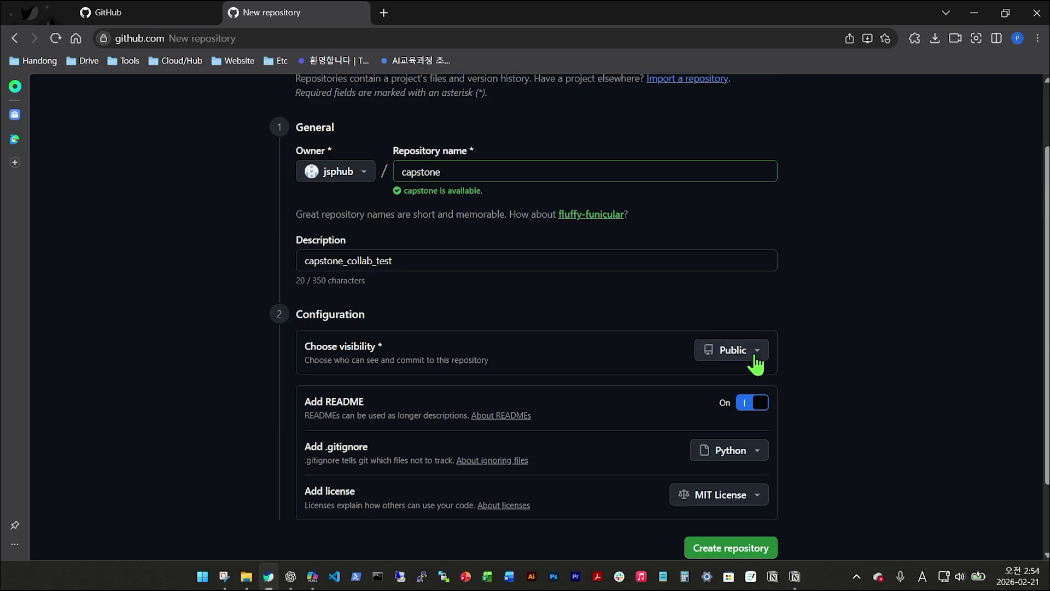
left_click(756, 362)
left_click(743, 429)
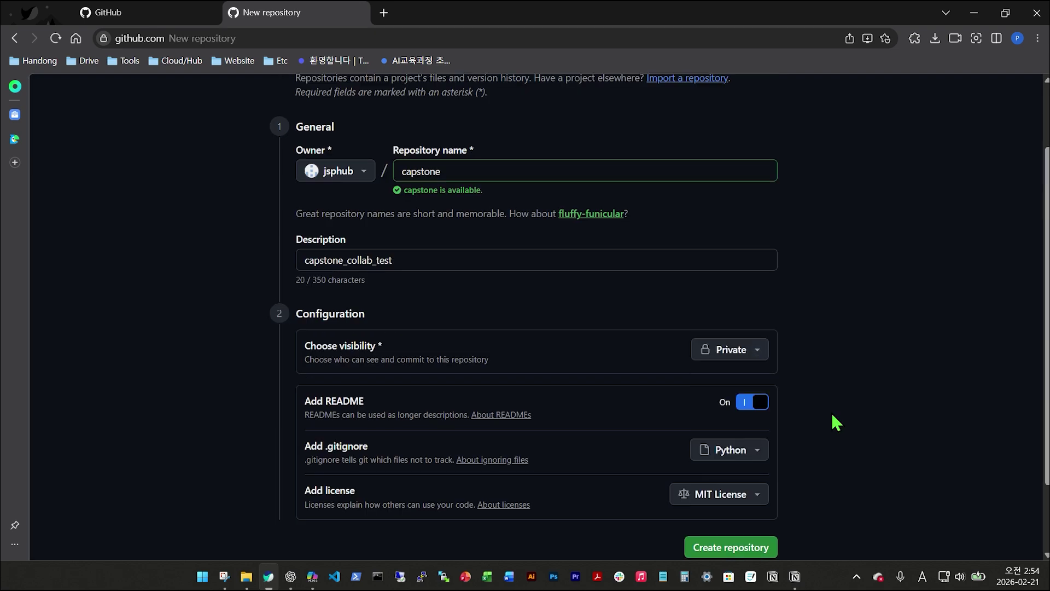
scroll(835, 423, "down", 1)
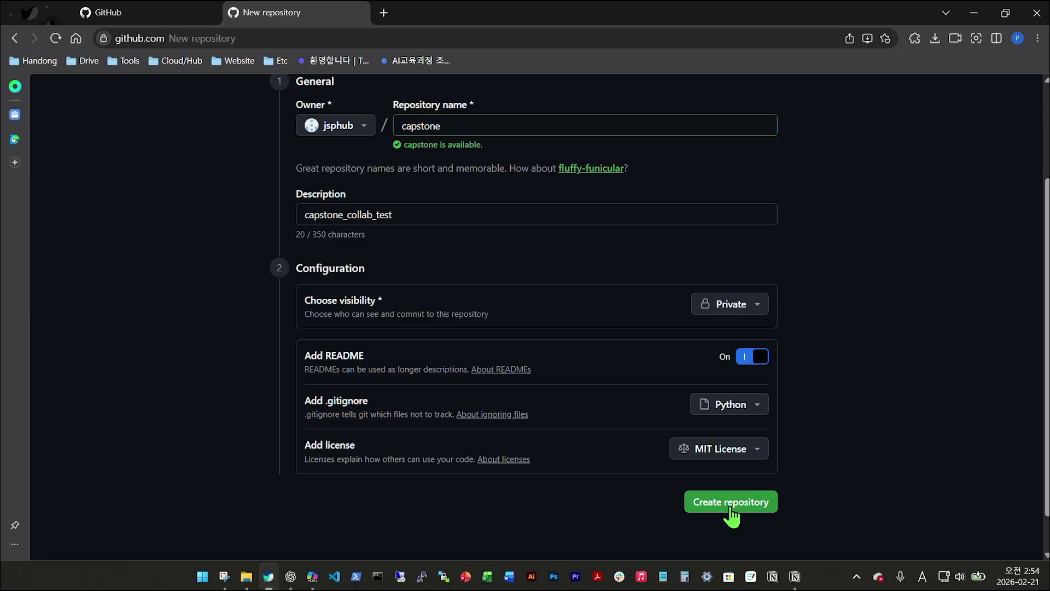
scroll(793, 531, "up", 1)
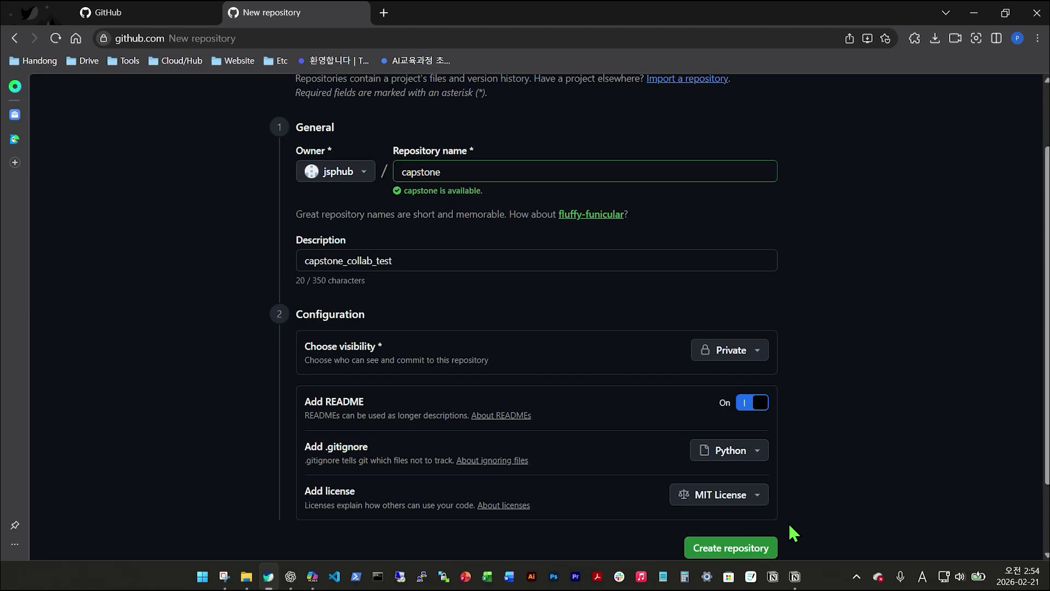
Create the capstone repository with the configured settings.
left_click(732, 544)
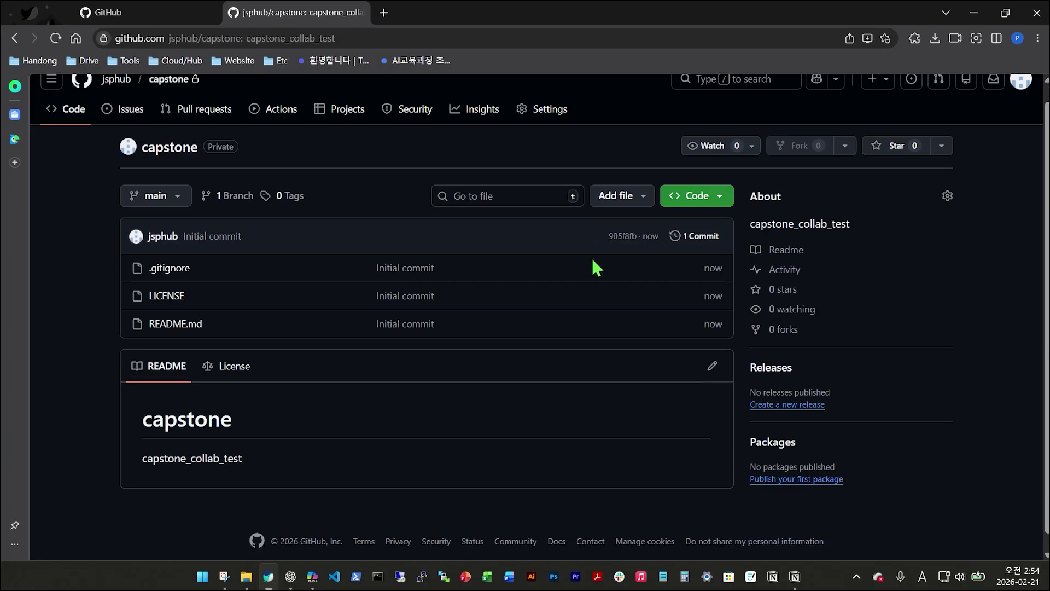
scroll(593, 265, "down", 1)
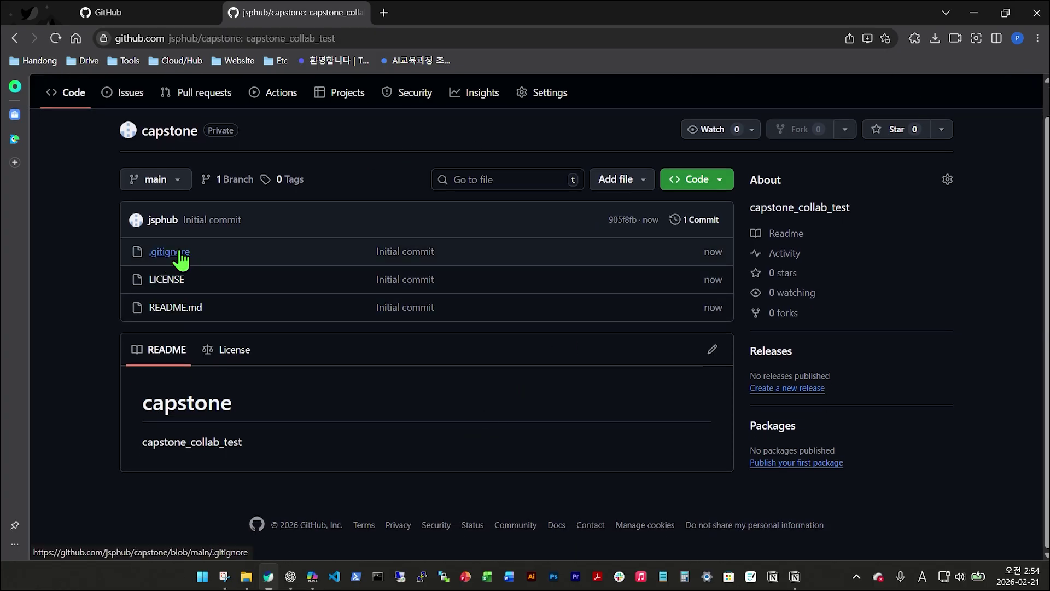
Open README.md in the new repository and examine its heading and description lines.
left_click(176, 308)
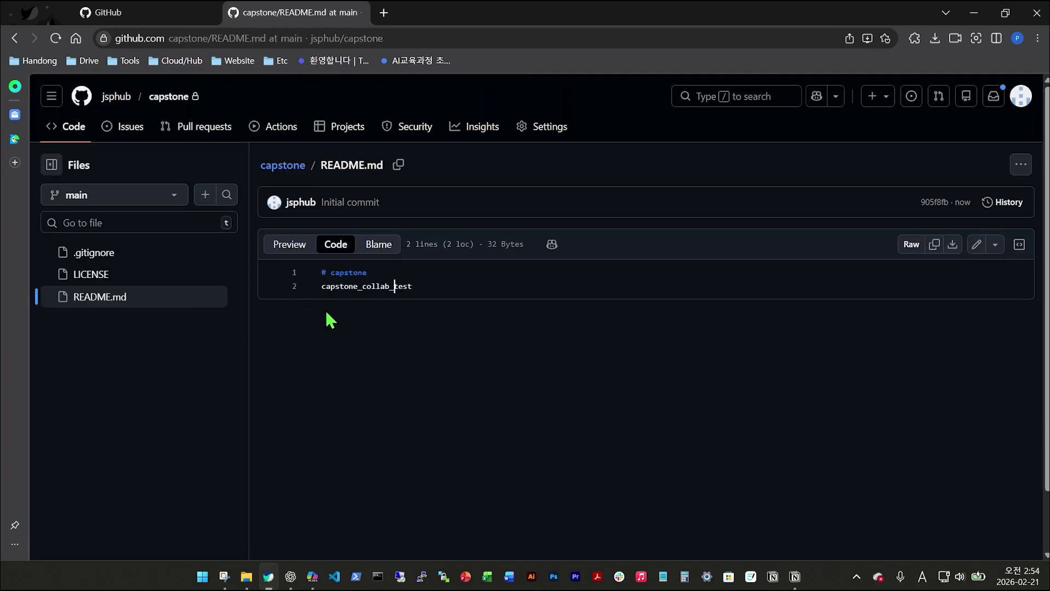
left_click_drag(376, 270, 317, 269)
left_click(415, 285)
left_click_drag(415, 284, 310, 288)
left_click(347, 285)
Open the .gitignore file and examine its __pycache__/ entry.
left_click(109, 252)
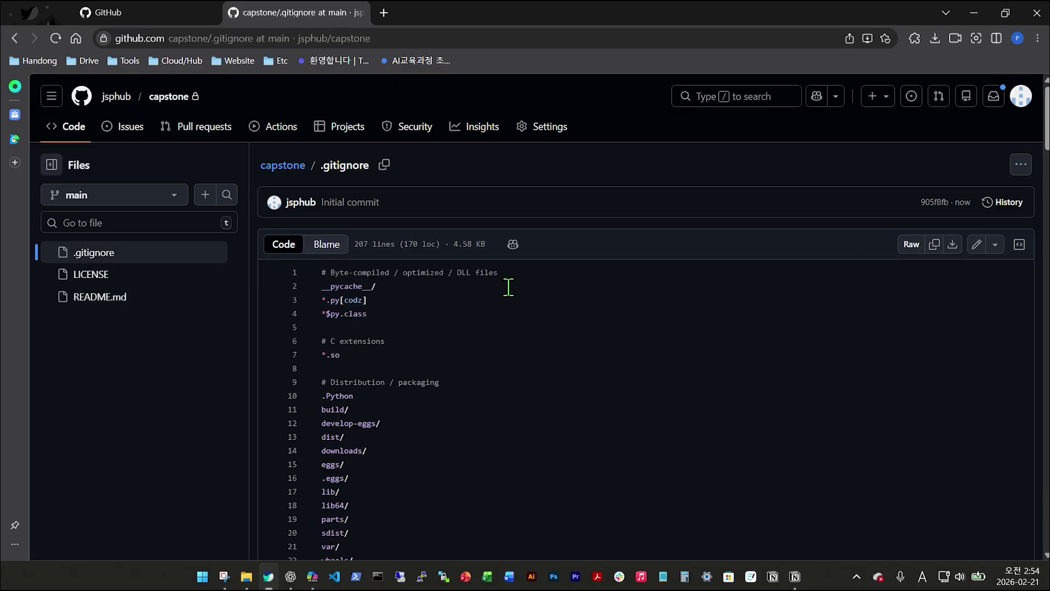
left_click(444, 304)
left_click_drag(384, 285, 313, 284)
left_click(400, 290)
left_click_drag(381, 286, 322, 285)
left_click_drag(386, 292, 315, 287)
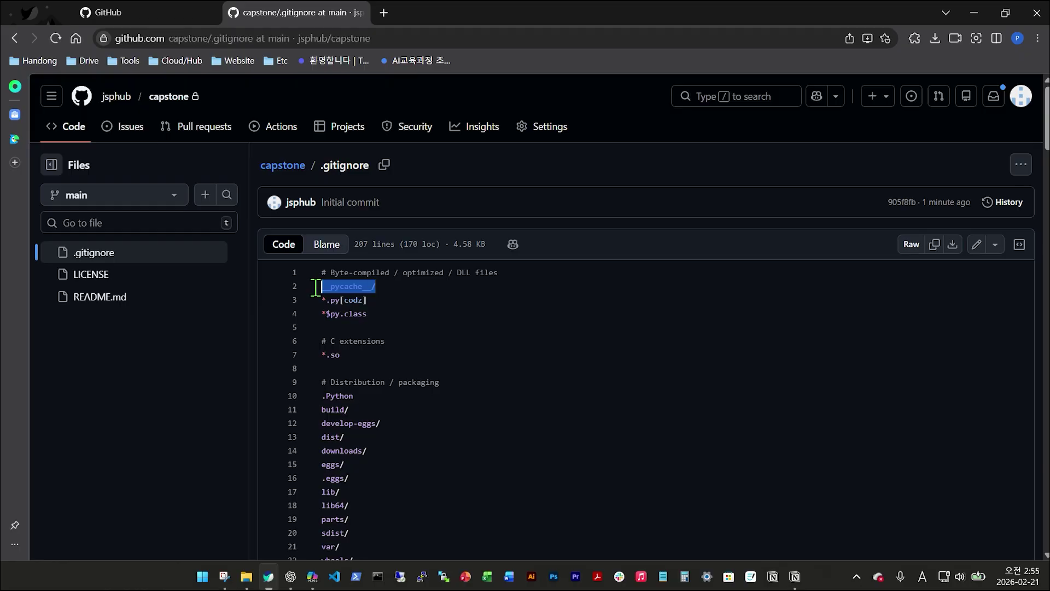
left_click(305, 301)
left_click_drag(443, 286, 314, 290)
left_click(368, 300)
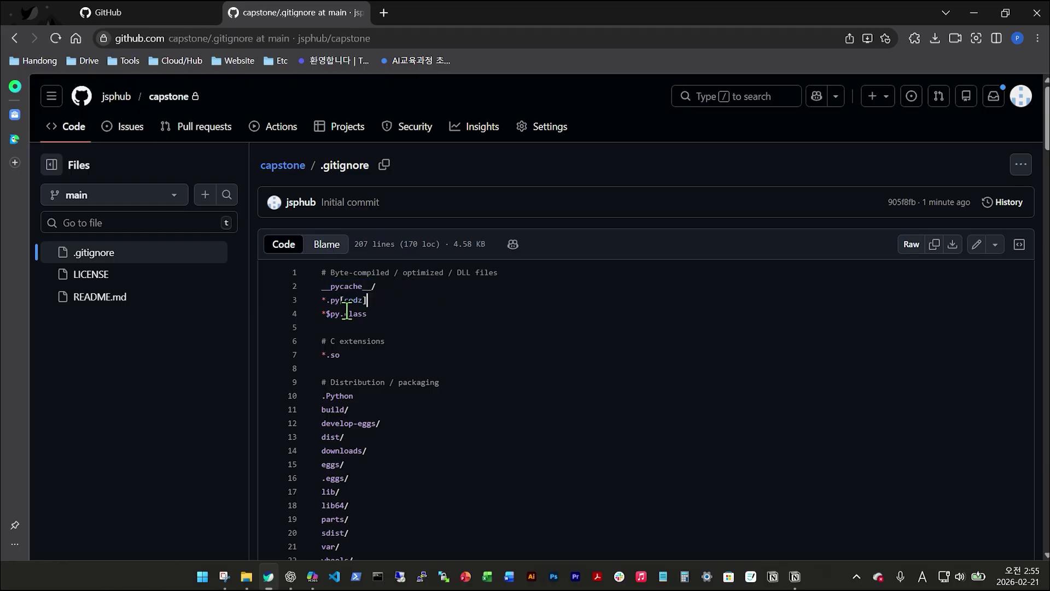
Examine the compiled Python file patterns and the Distribution / packaging entries in .gitignore.
left_click_drag(321, 300, 412, 319)
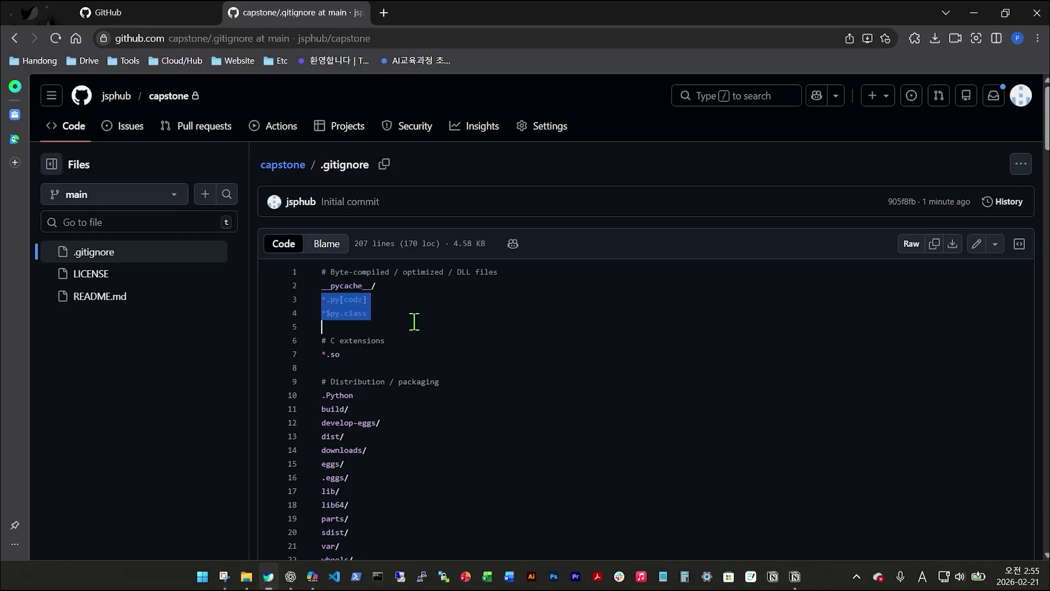
scroll(409, 325, "down", 2)
key("Down")
left_click(405, 332)
scroll(403, 386, "down", 2)
scroll(400, 372, "up", 2)
left_click(394, 357)
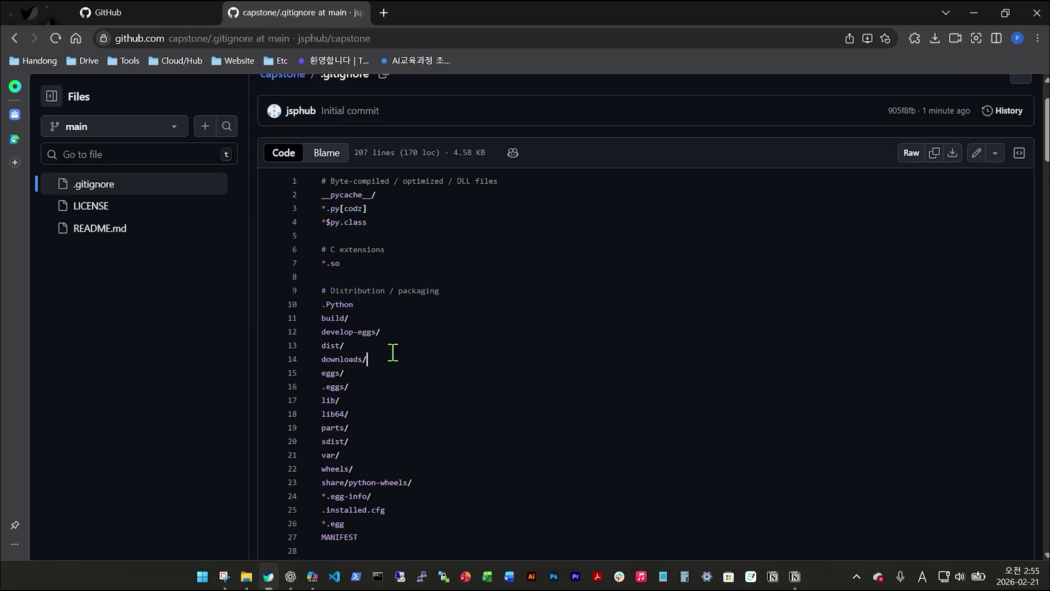
left_click_drag(324, 310, 419, 452)
scroll(408, 394, "down", 3)
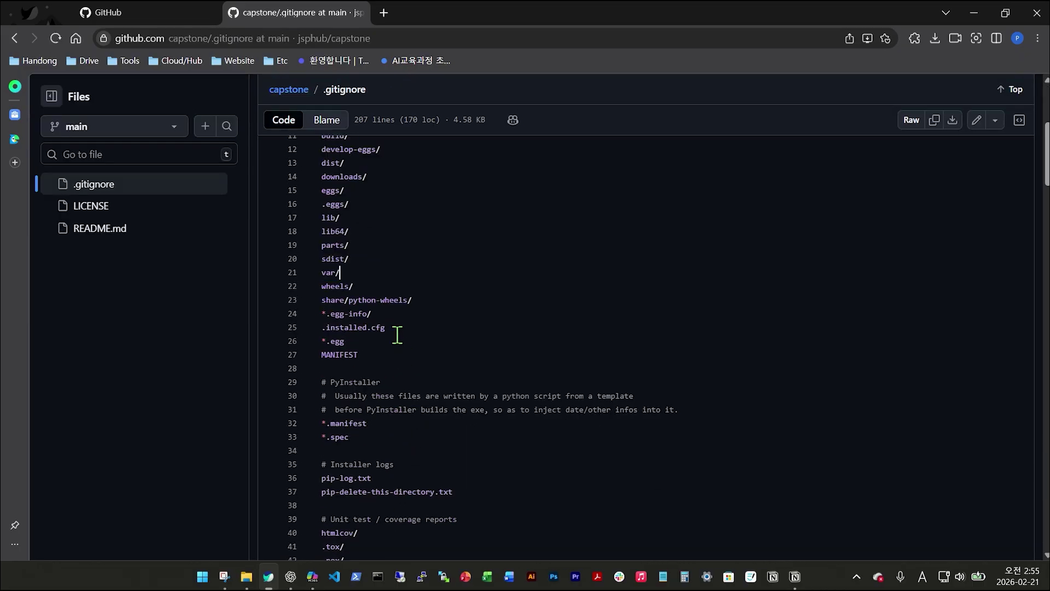
Read through the remaining .gitignore sections from PyInstaller down to Marimo, and return to the start of the file.
left_click(396, 335)
scroll(421, 374, "down", 4)
left_click_drag(322, 199, 476, 454)
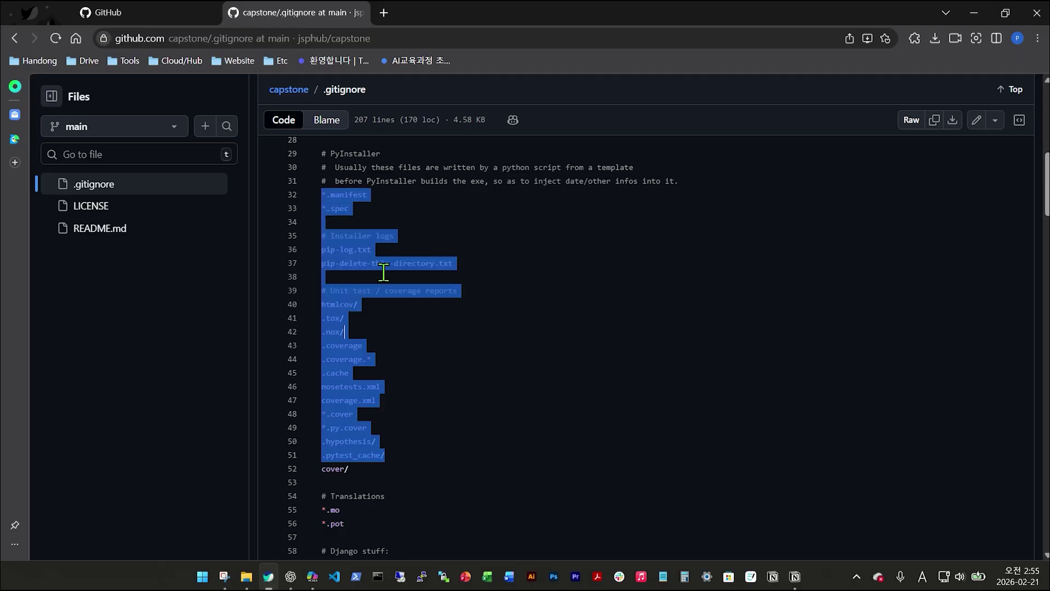
scroll(433, 487, "down", 3)
left_click_drag(434, 487, 393, 319)
scroll(465, 470, "down", 7)
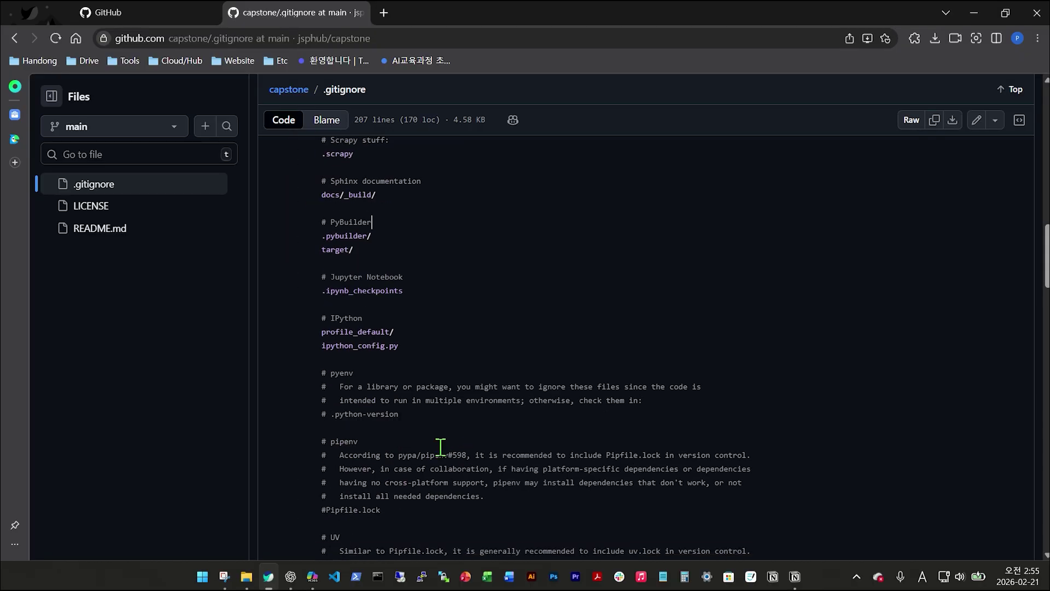
scroll(439, 442, "down", 5)
scroll(438, 436, "up", 8)
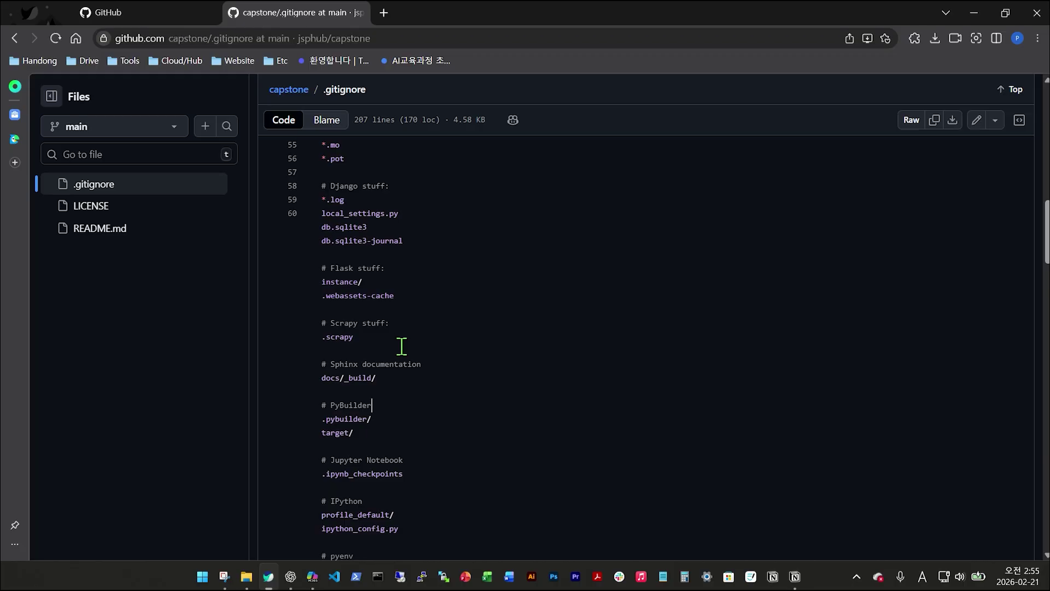
scroll(402, 346, "down", 4)
scroll(403, 346, "down", 18)
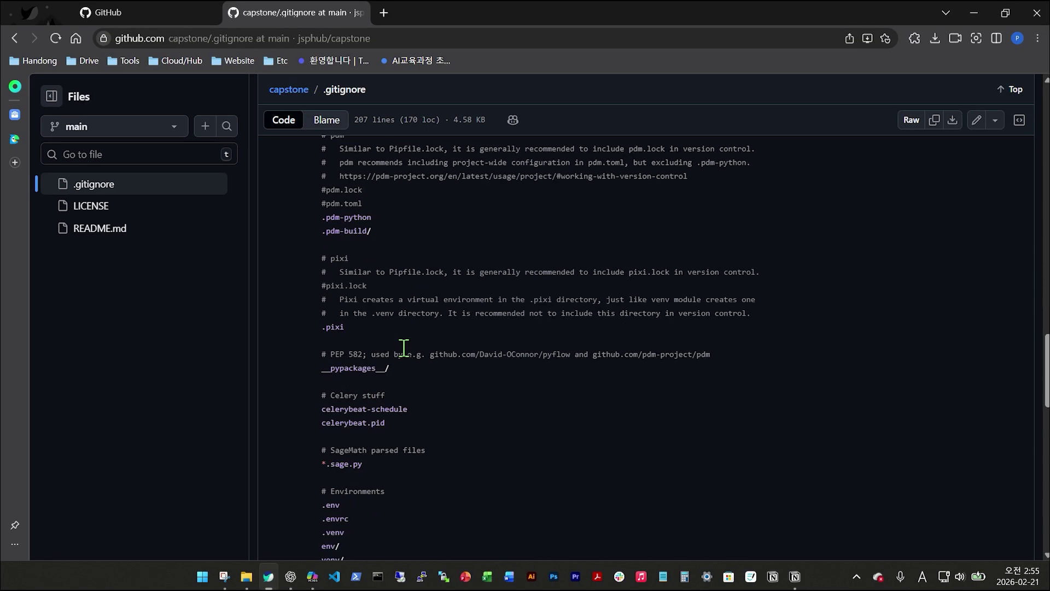
scroll(403, 346, "down", 8)
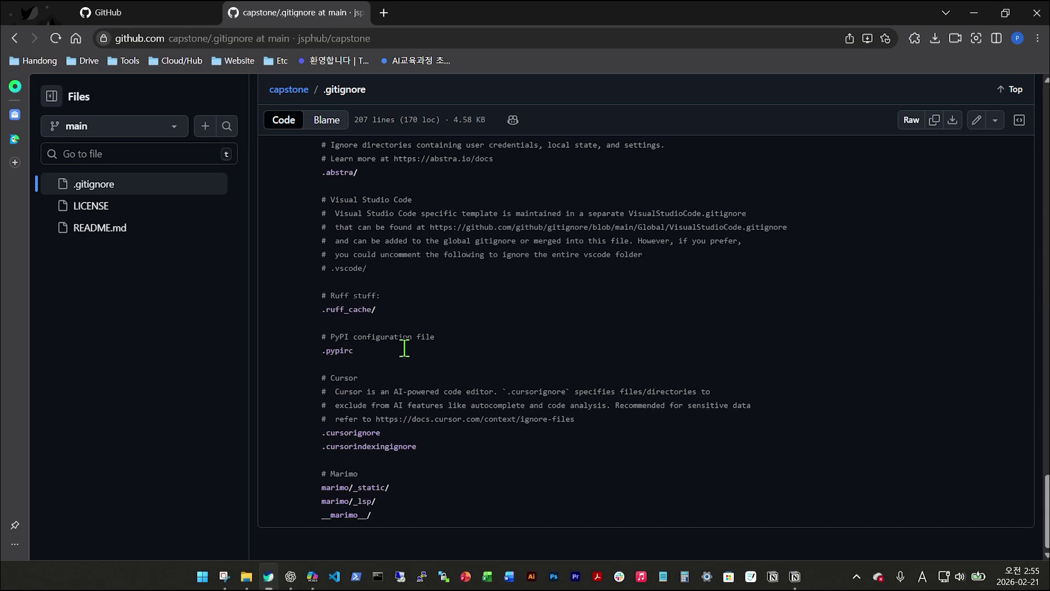
key("ctrl+Home")
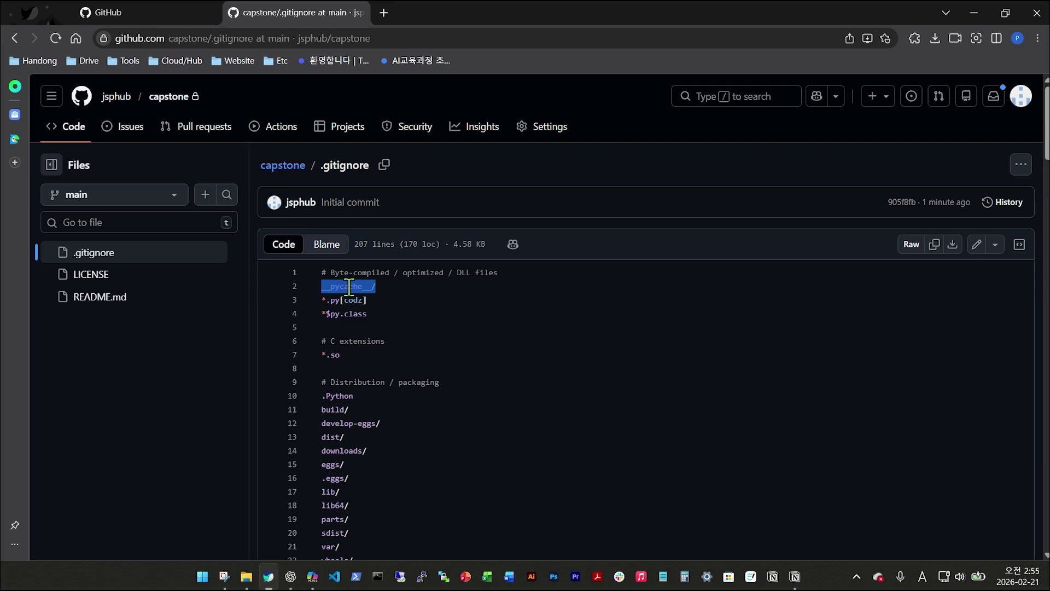
left_click(400, 320)
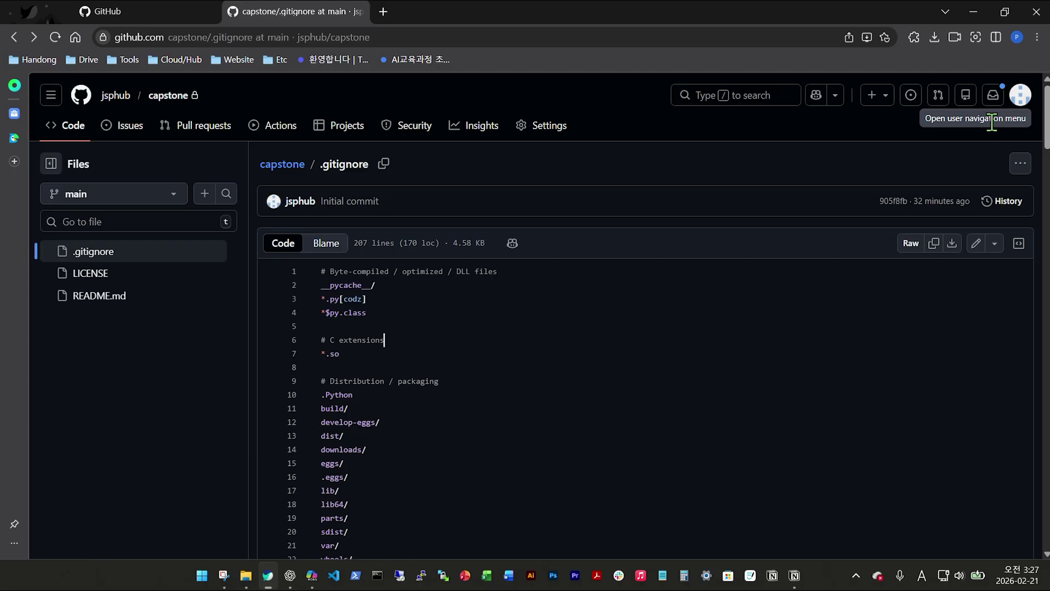
Open the account's own profile page and look over its contributions and activity.
left_click(1021, 100)
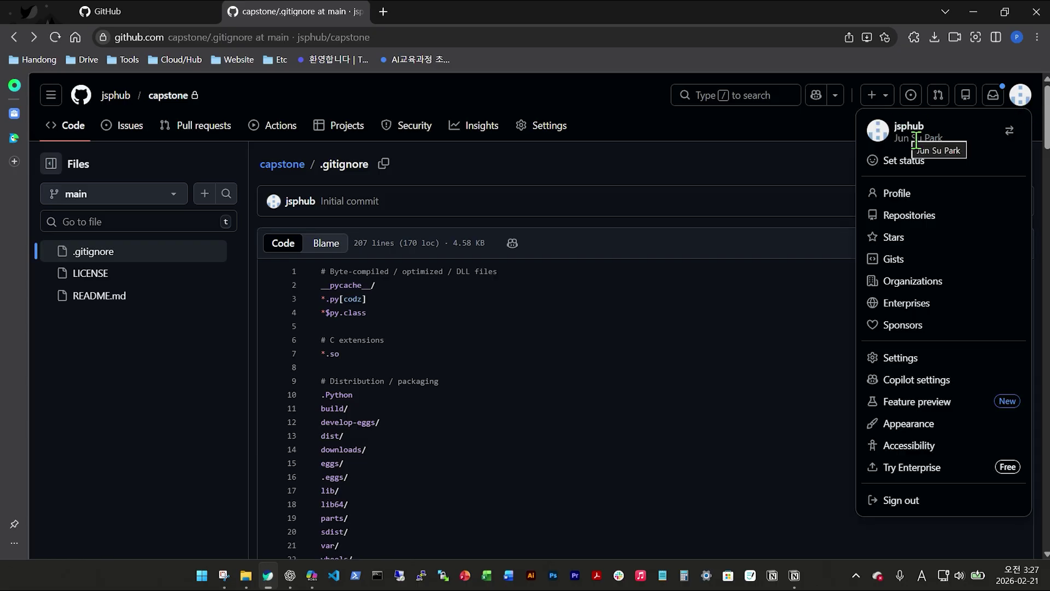
left_click(907, 198)
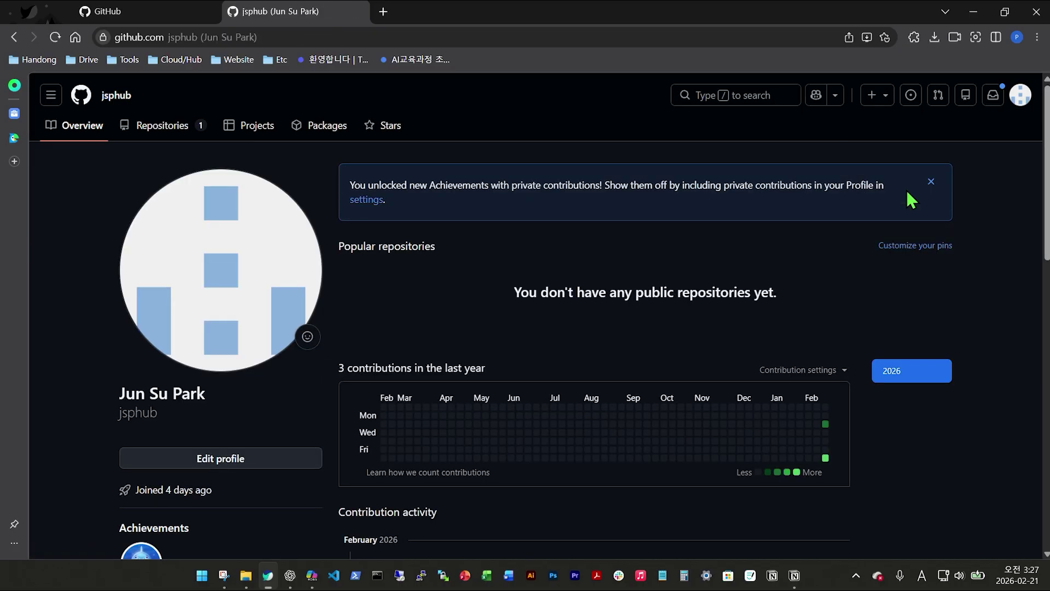
scroll(460, 434, "down", 15)
scroll(370, 398, "up", 15)
Open the profile settings from the achievements notice and look over the public profile fields and settings categories.
left_click(366, 210)
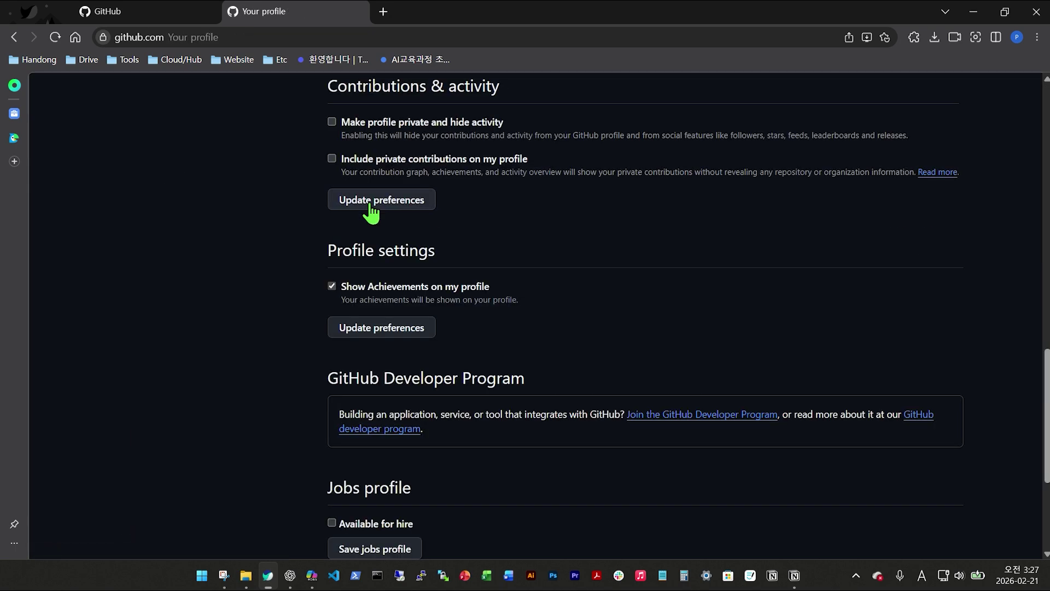
scroll(461, 286, "up", 4)
scroll(461, 286, "up", 10)
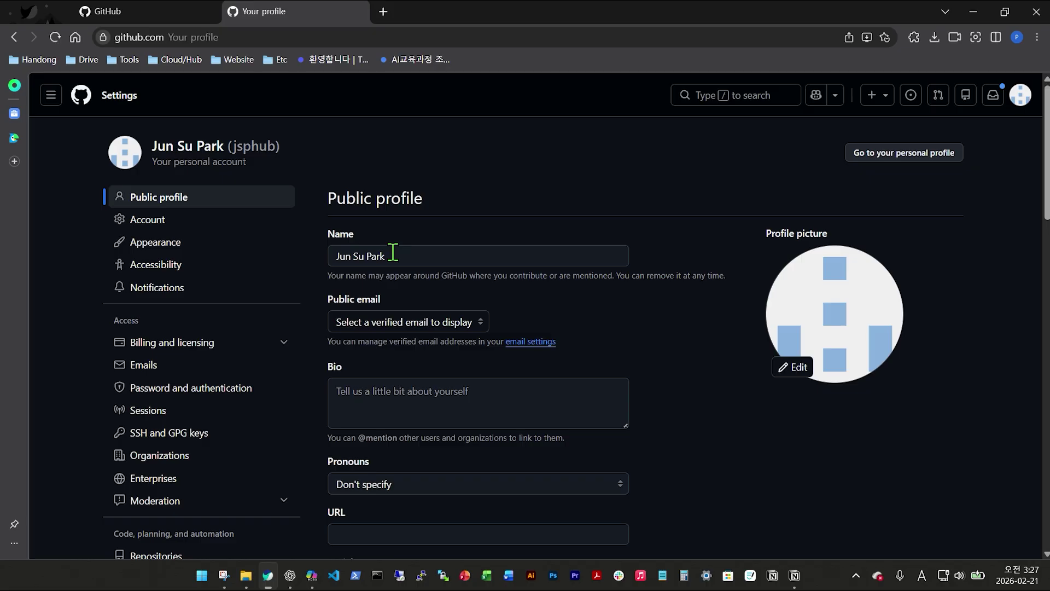
scroll(169, 268, "down", 2)
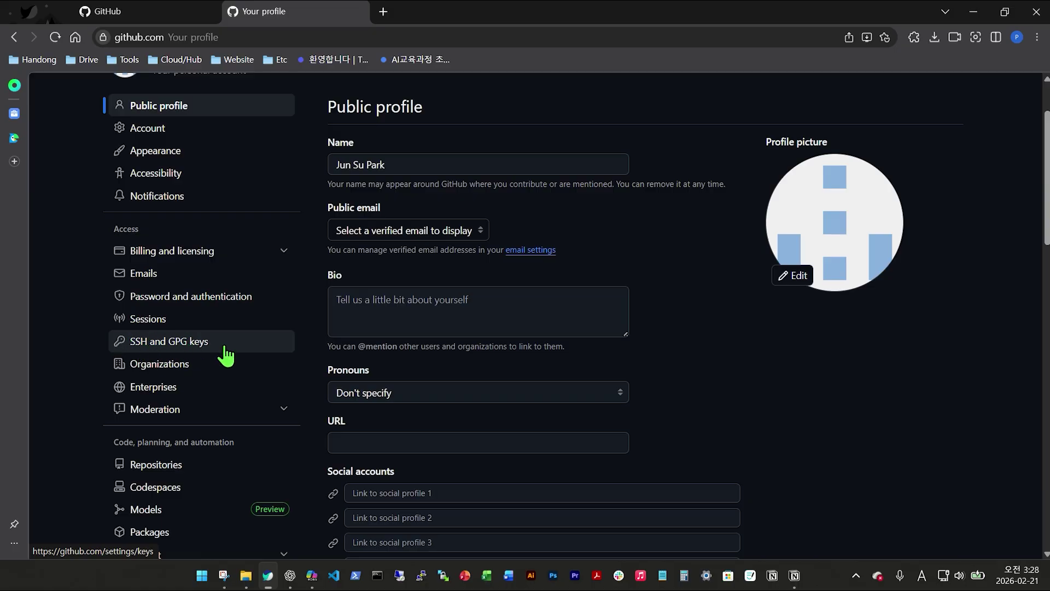
scroll(227, 356, "down", 3)
scroll(246, 350, "up", 4)
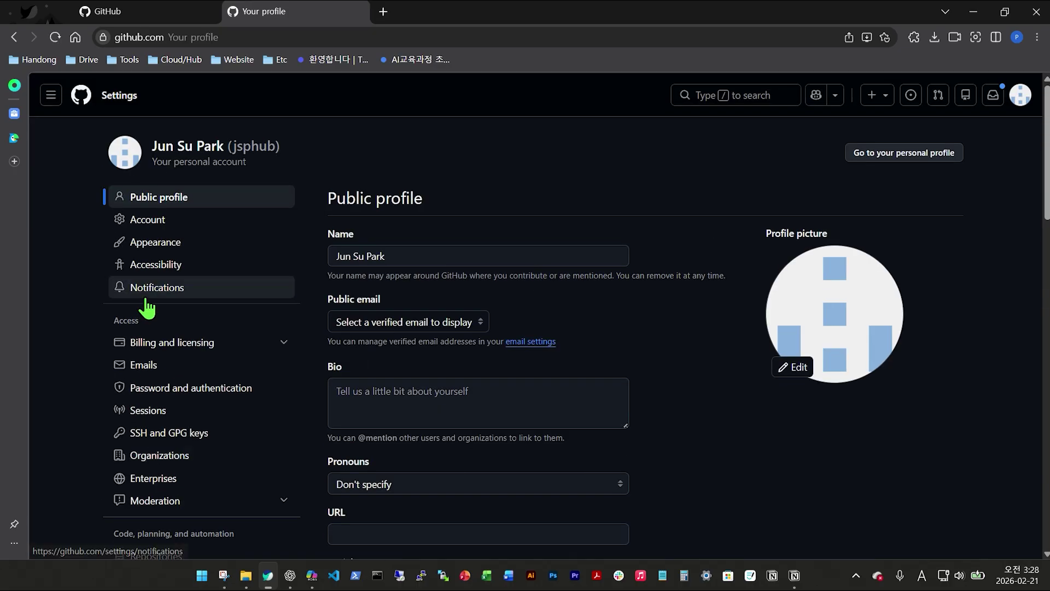
Open the Education benefits page under Billing and licensing and read the introduction on free resources for students and teachers.
left_click(192, 343)
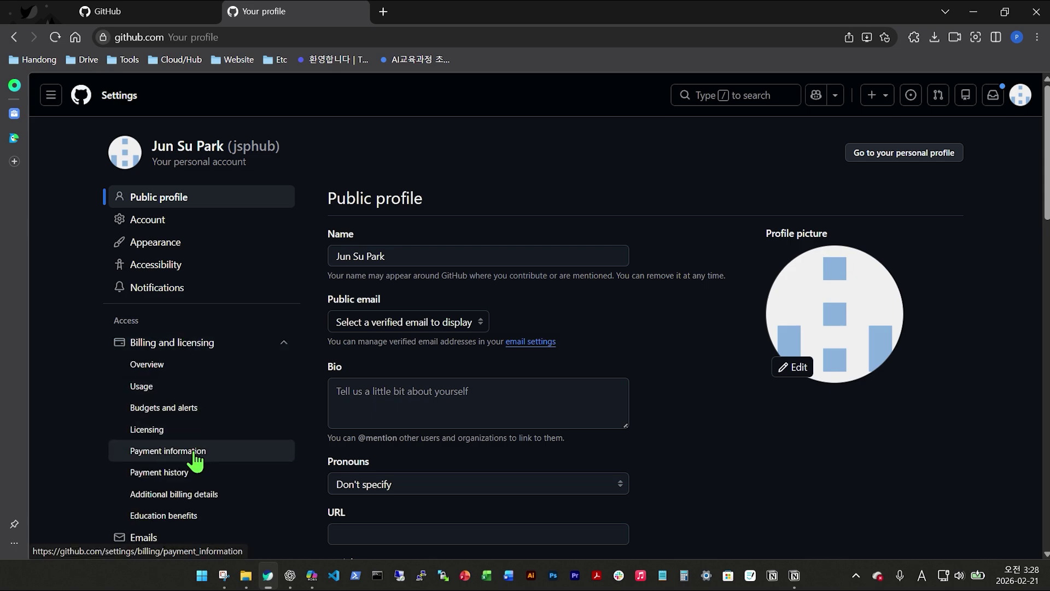
left_click(176, 517)
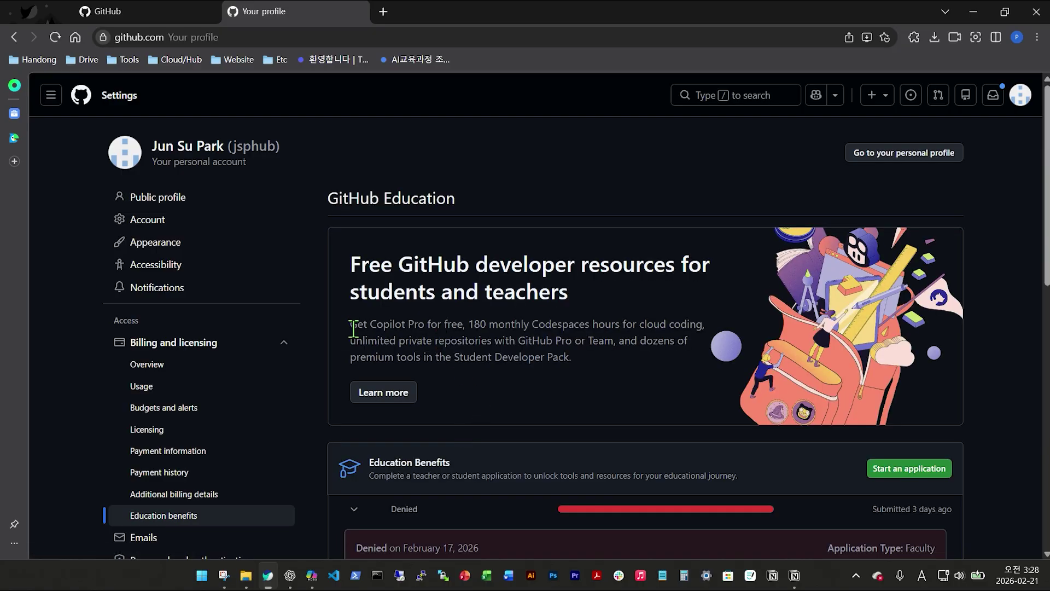
left_click_drag(351, 323, 579, 368)
left_click(586, 367)
scroll(585, 368, "down", 2)
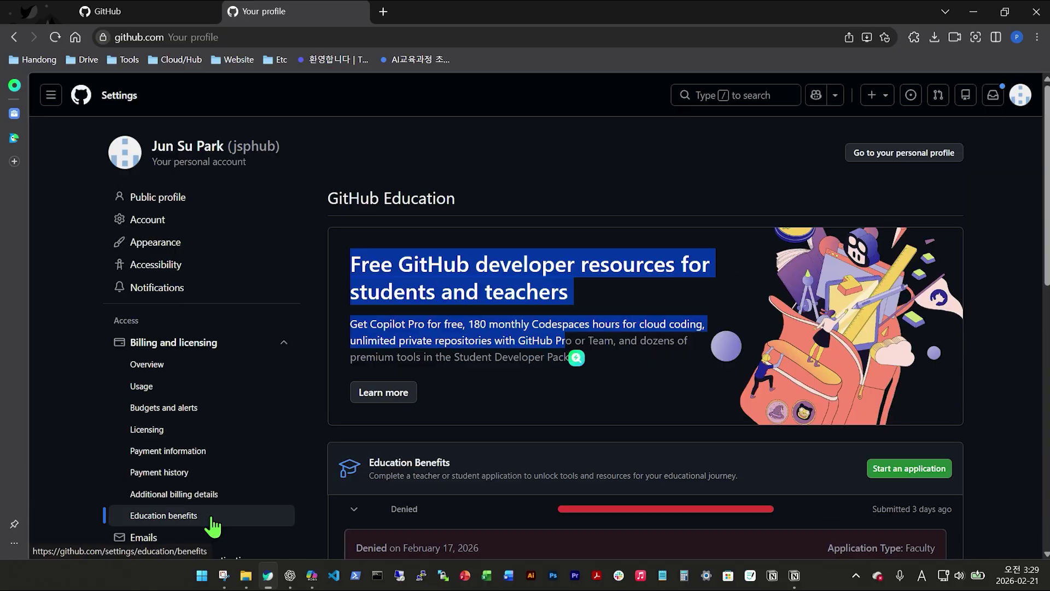
left_click(492, 353)
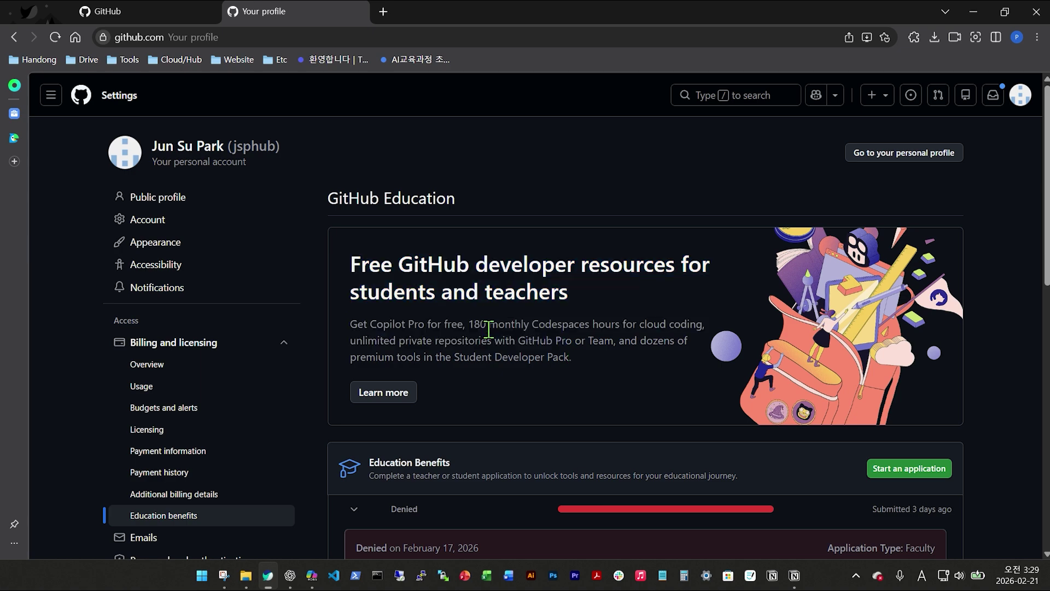
left_click_drag(572, 358, 352, 266)
left_click(530, 289)
Open the list of the account's own repositories.
left_click(1020, 95)
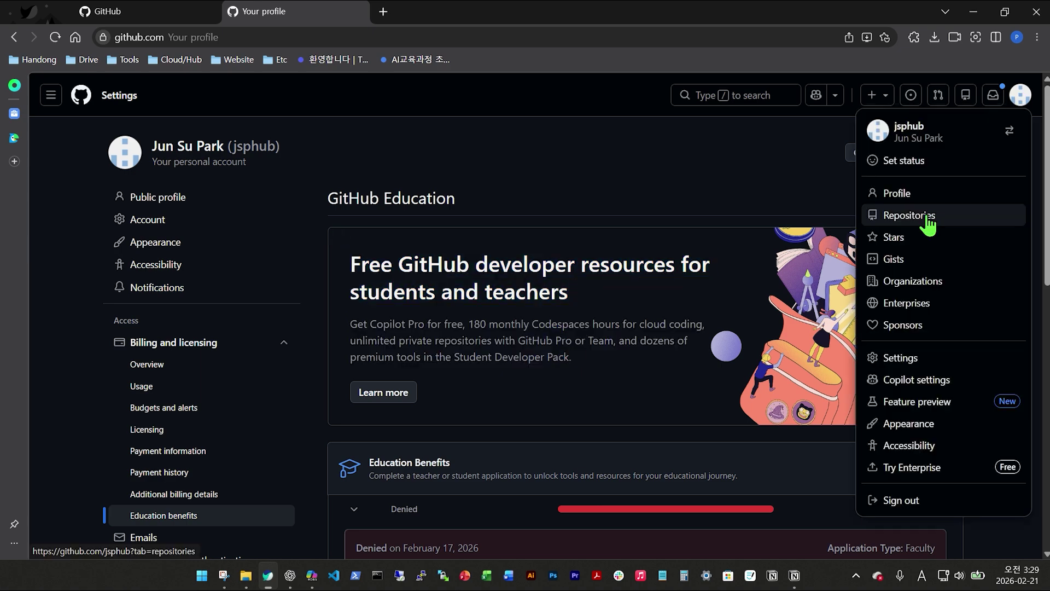
left_click(928, 219)
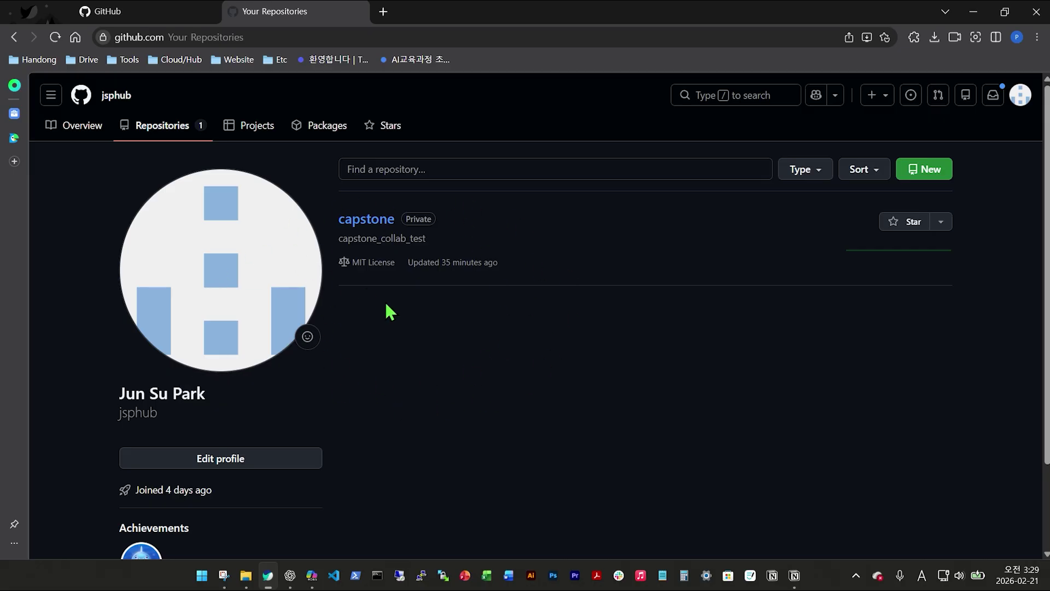
scroll(404, 339, "down", 2)
scroll(431, 356, "up", 2)
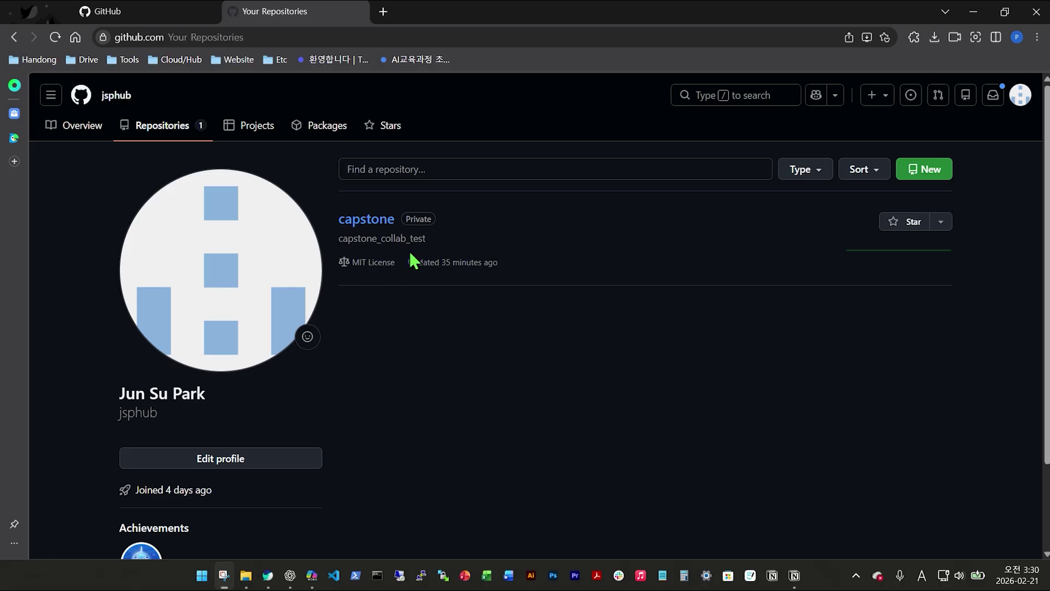
Open the capstone repository and examine its rendered README text.
left_click(378, 224)
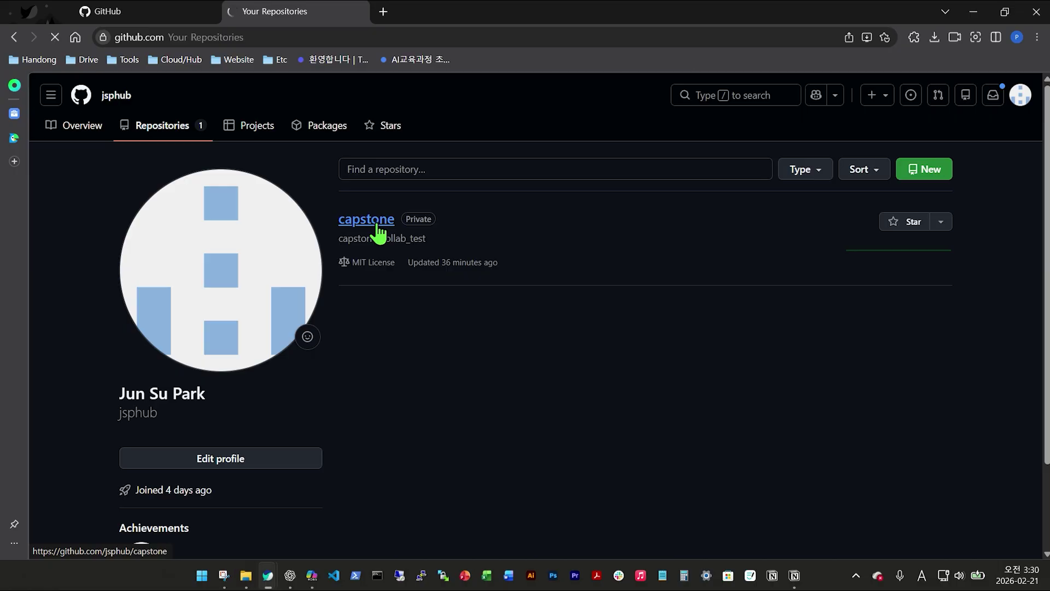
scroll(171, 292, "down", 1)
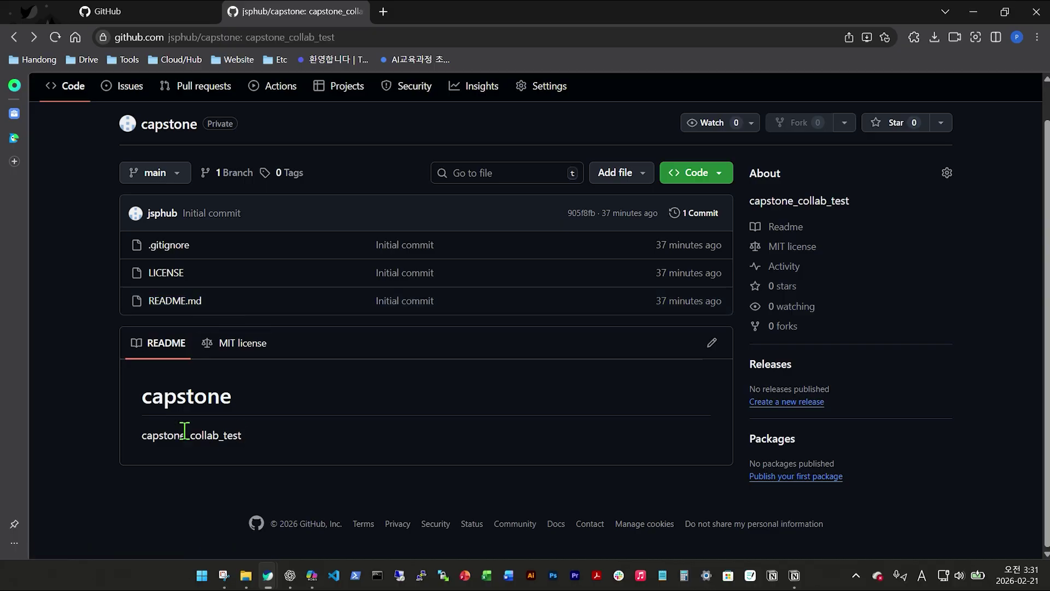
left_click_drag(179, 398, 270, 429)
left_click(268, 431)
Open the README for editing and examine the "# capstone" heading line.
left_click(711, 343)
left_click_drag(121, 229, 63, 228)
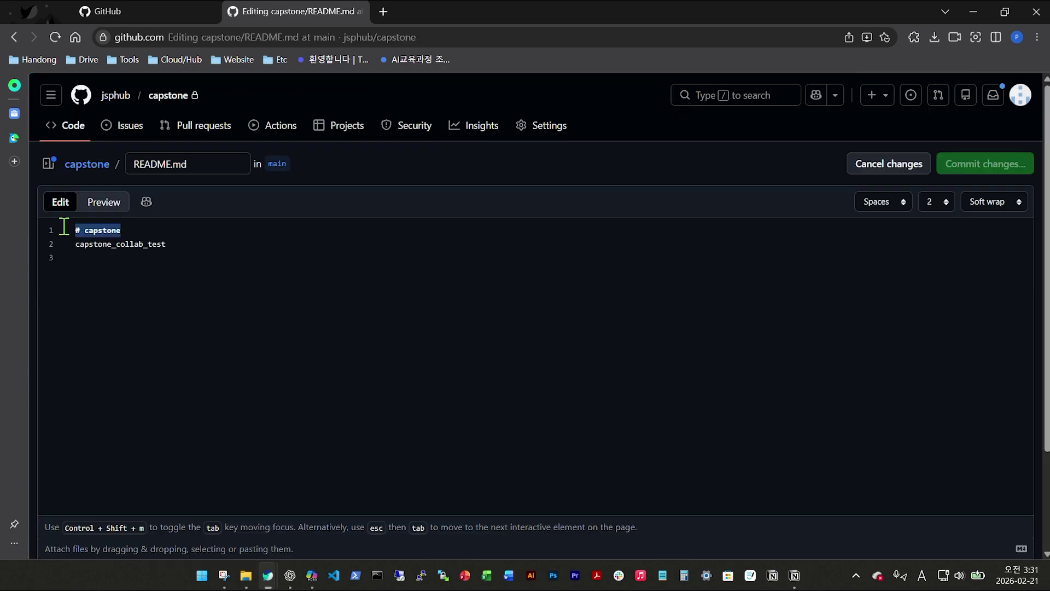
left_click_drag(143, 232, 57, 230)
left_click(60, 230)
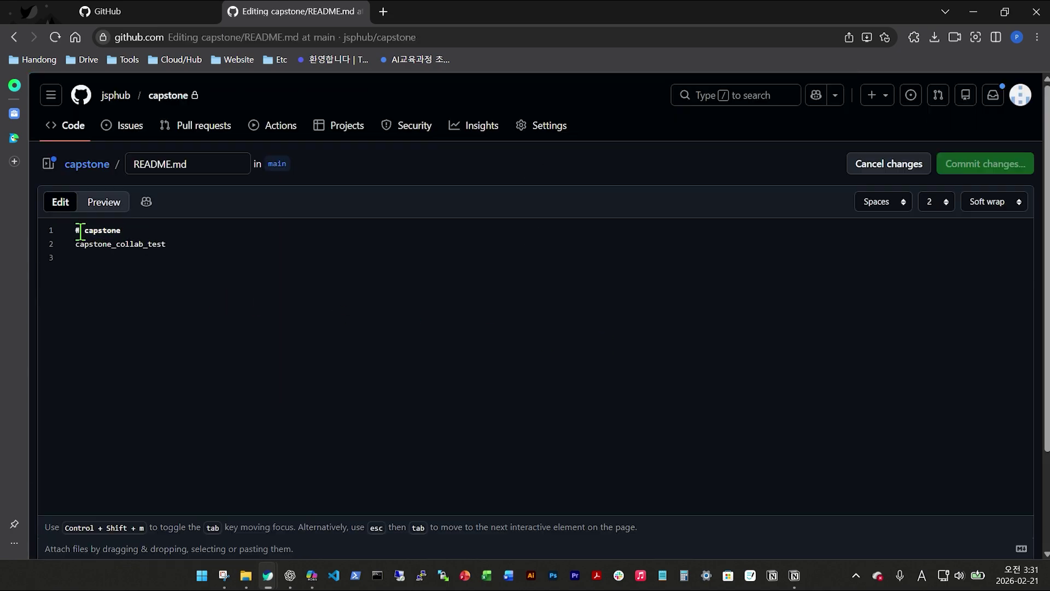
left_click(92, 230)
Add the second-level heading "## title2" below the "# capstone" line, followed by an empty line.
left_click(125, 230)
key("Return")
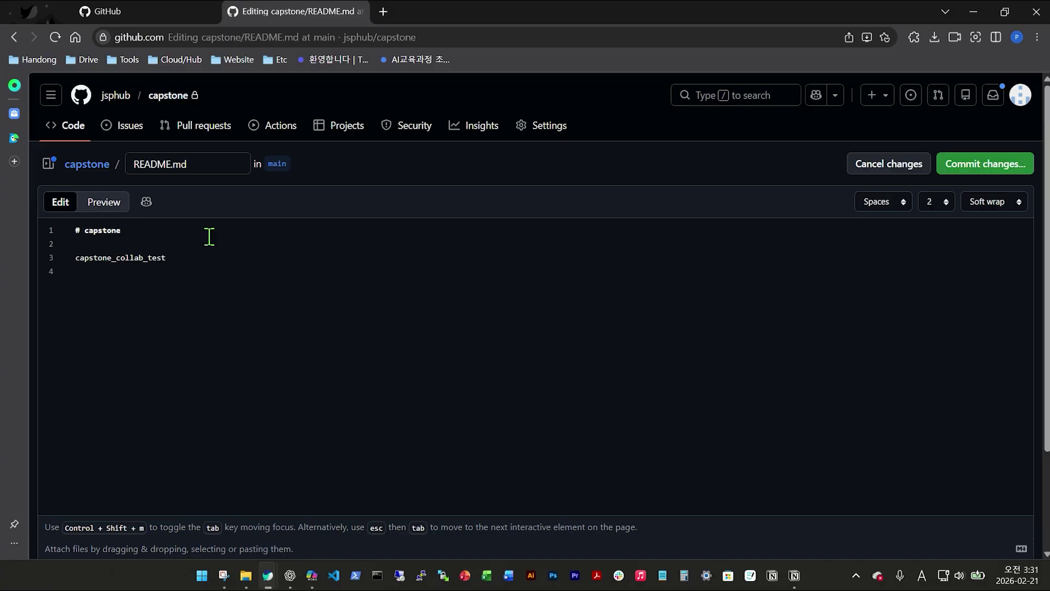
type("##")
key("BackSpace")
key("BackSpace")
key("BackSpace")
type("title2")
key("Return")
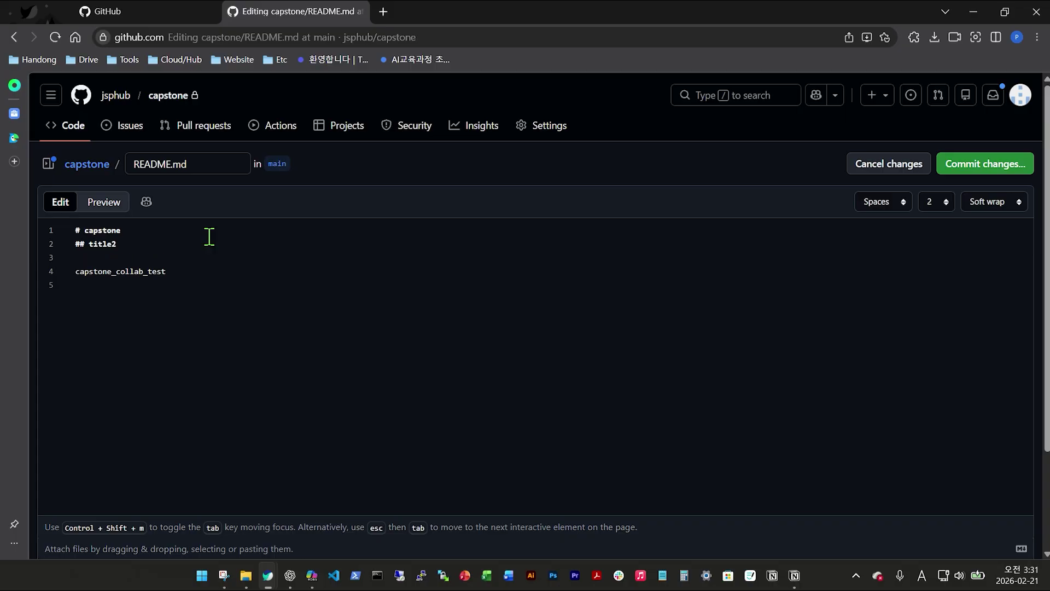
Add the third-level heading "### title3" below the "## title2" line and preview how the three README headings render.
type("### title3")
left_click(105, 204)
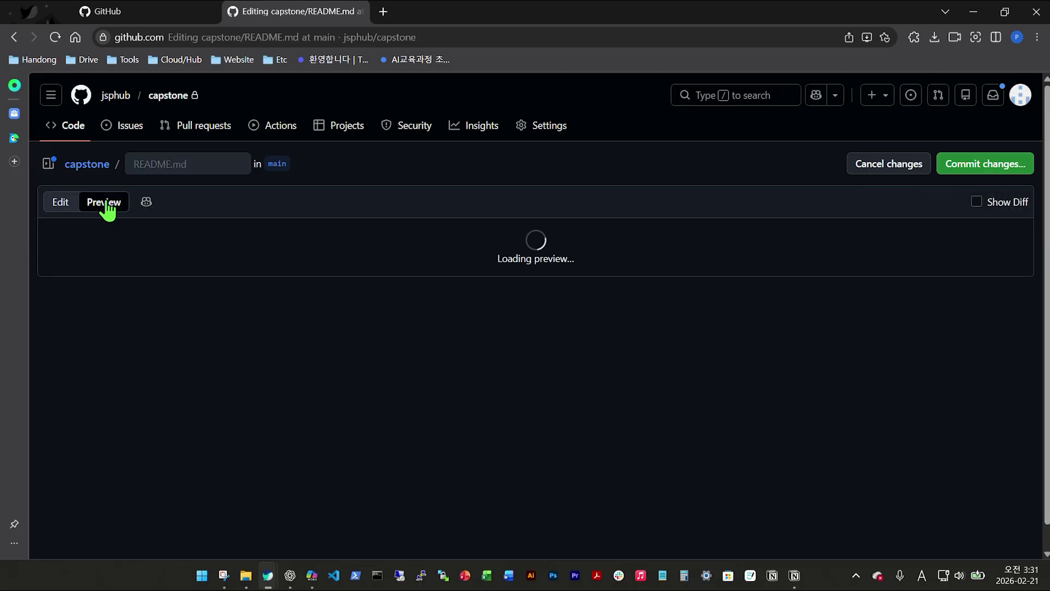
left_click_drag(202, 258, 179, 255)
left_click(203, 252)
double_click(203, 252)
double_click(212, 302)
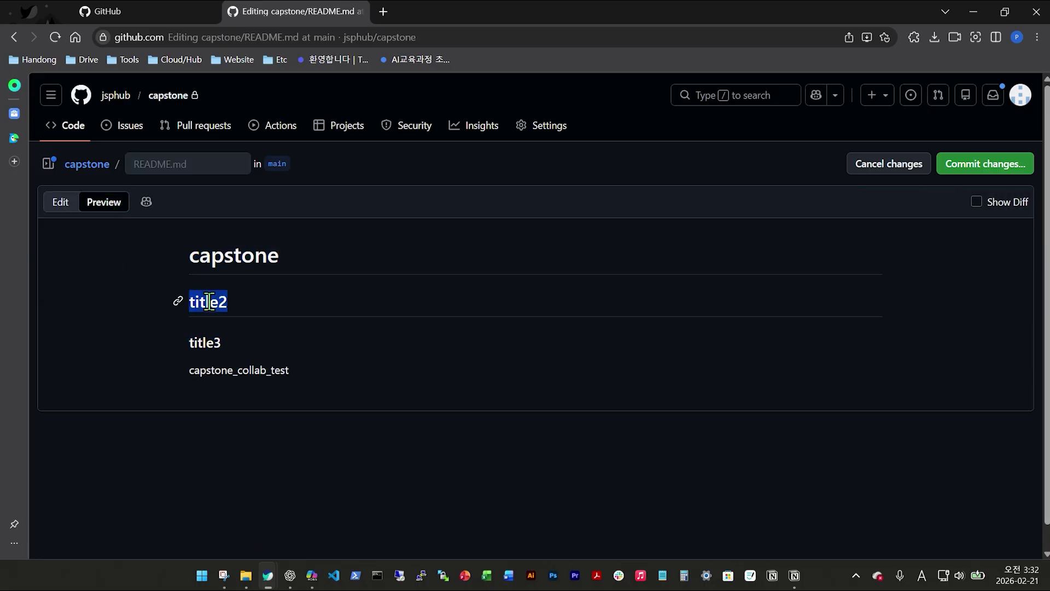
double_click(209, 348)
left_click(236, 349)
left_click_drag(236, 348, 192, 279)
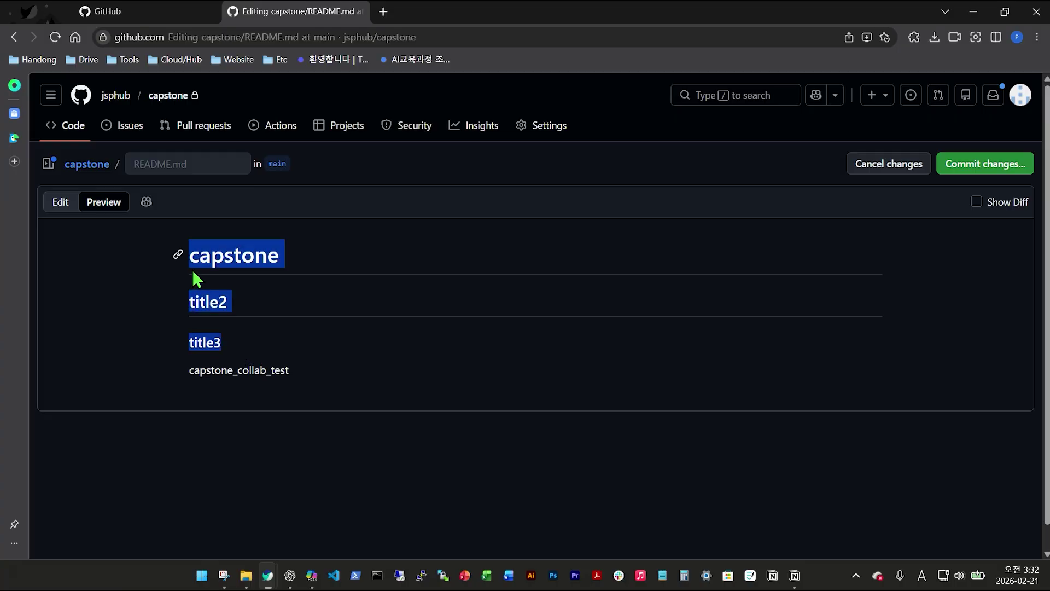
left_click(220, 253)
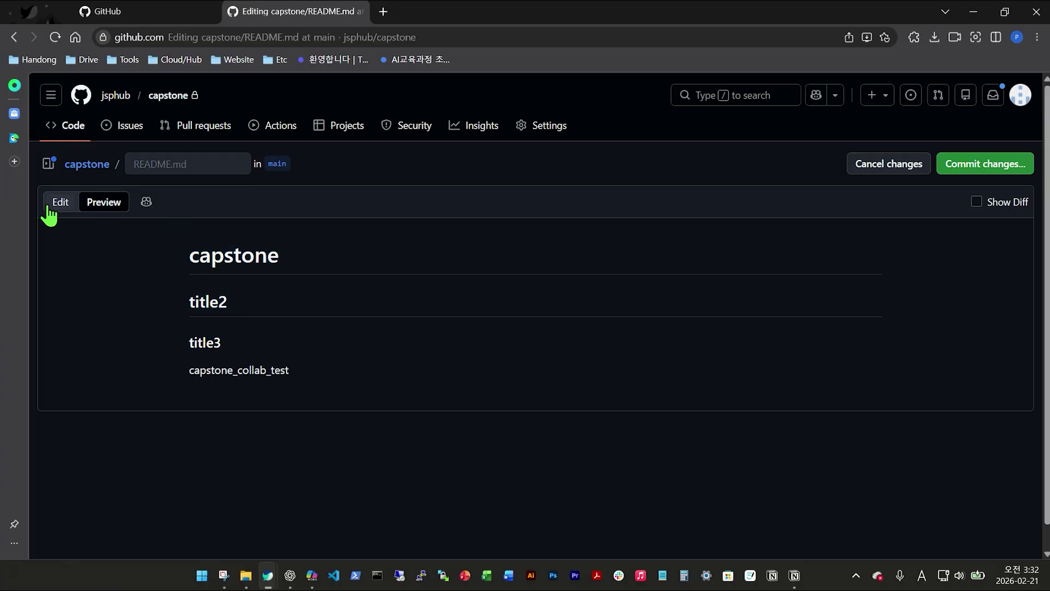
Return to the capstone repository's main page without committing the README edit and view its list of branches.
key("alt+Left")
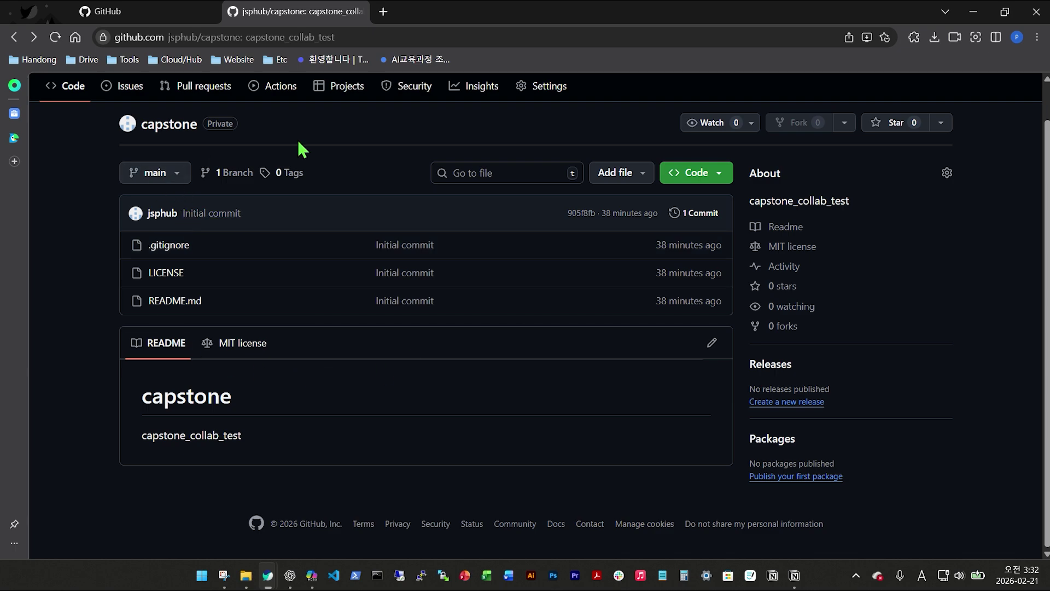
left_click(173, 180)
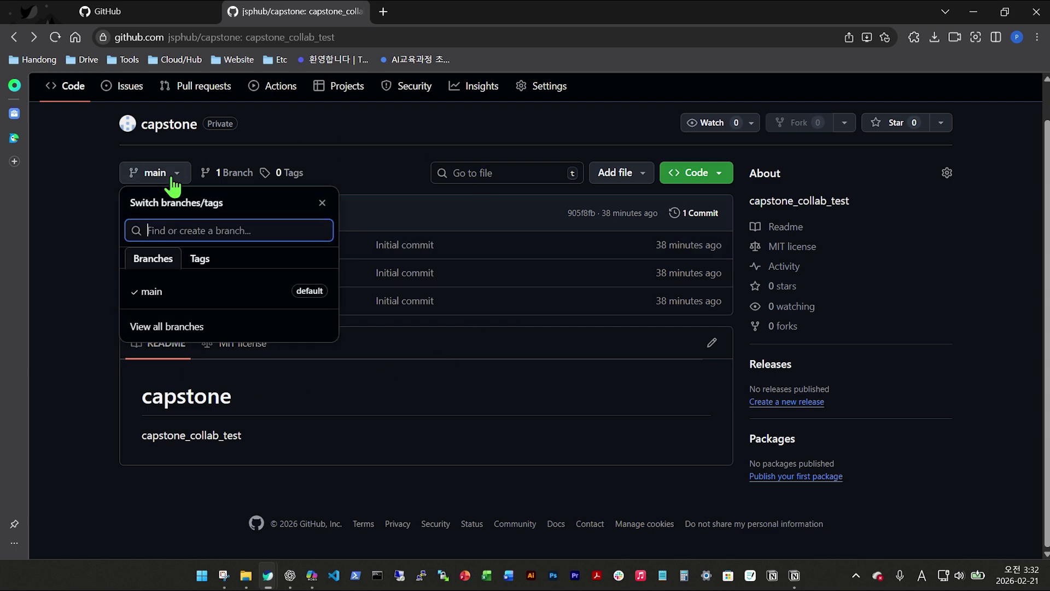
left_click(143, 295)
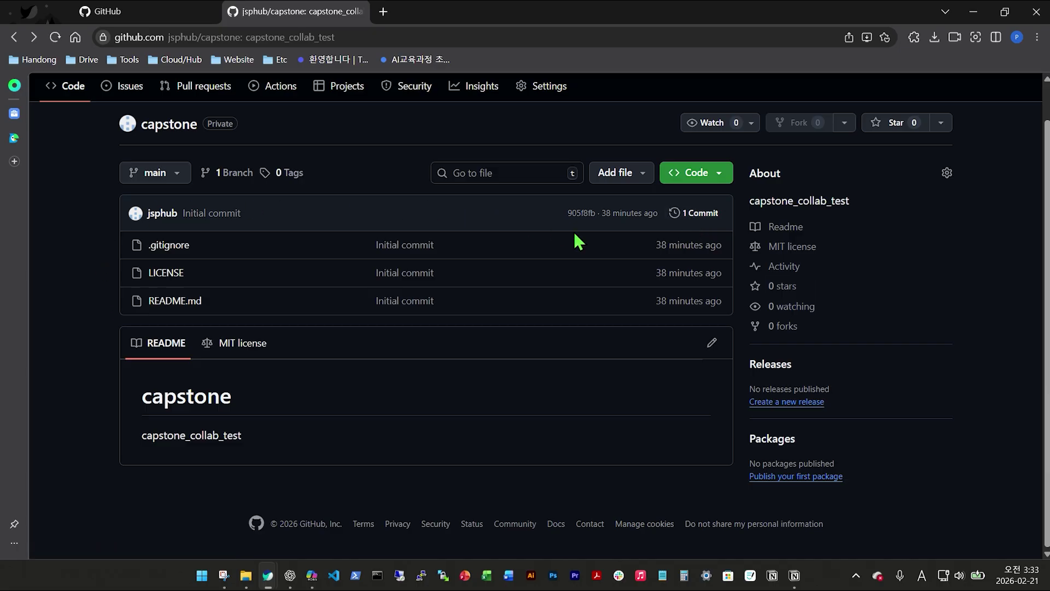
Open the commit history, examine the initial commit's author and time, and return to the repository page.
left_click(690, 213)
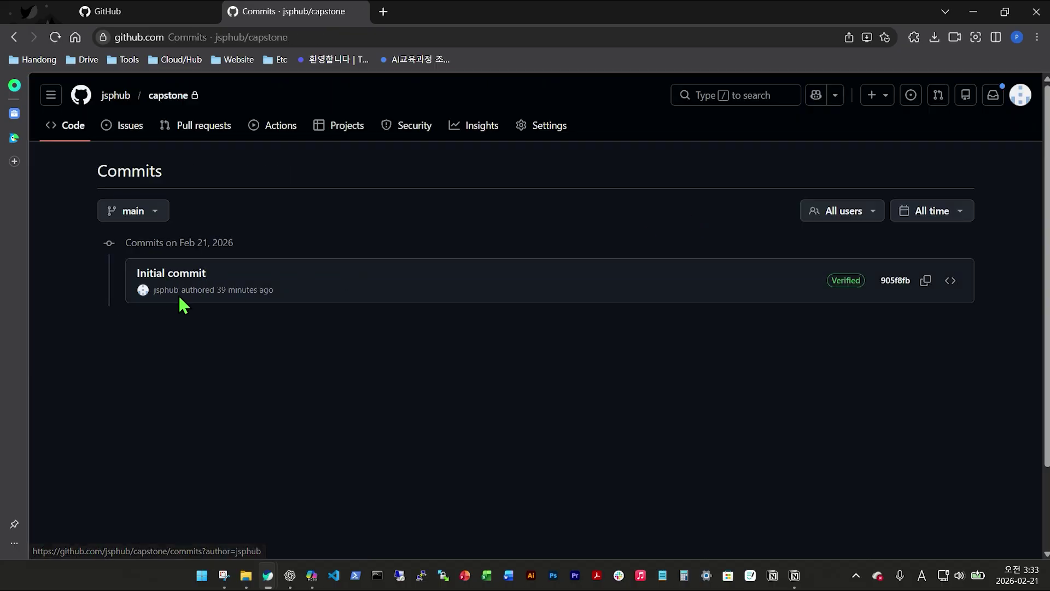
left_click_drag(297, 290, 150, 290)
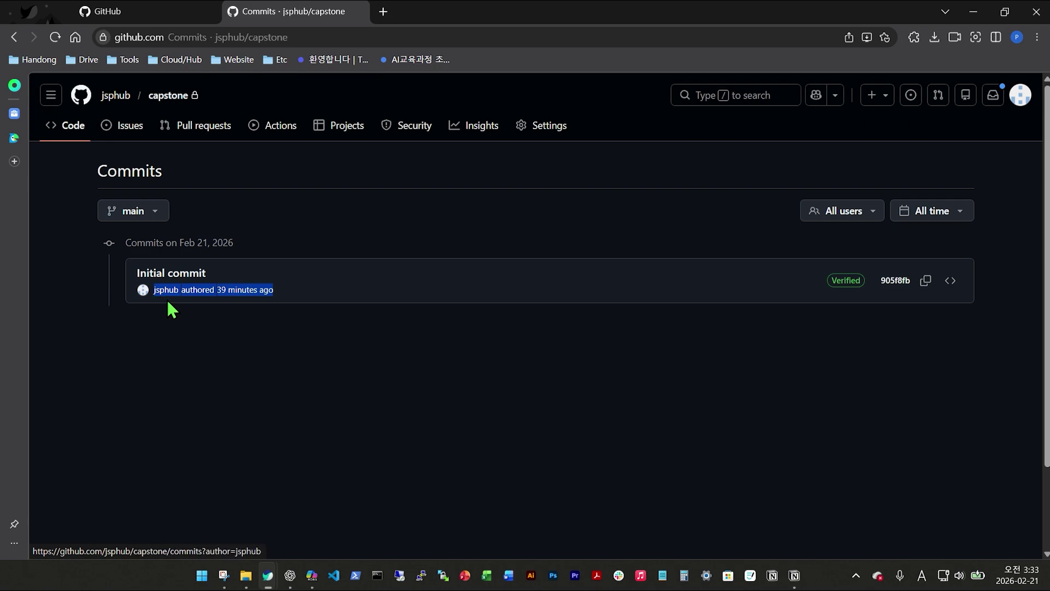
left_click(153, 299)
left_click(188, 303)
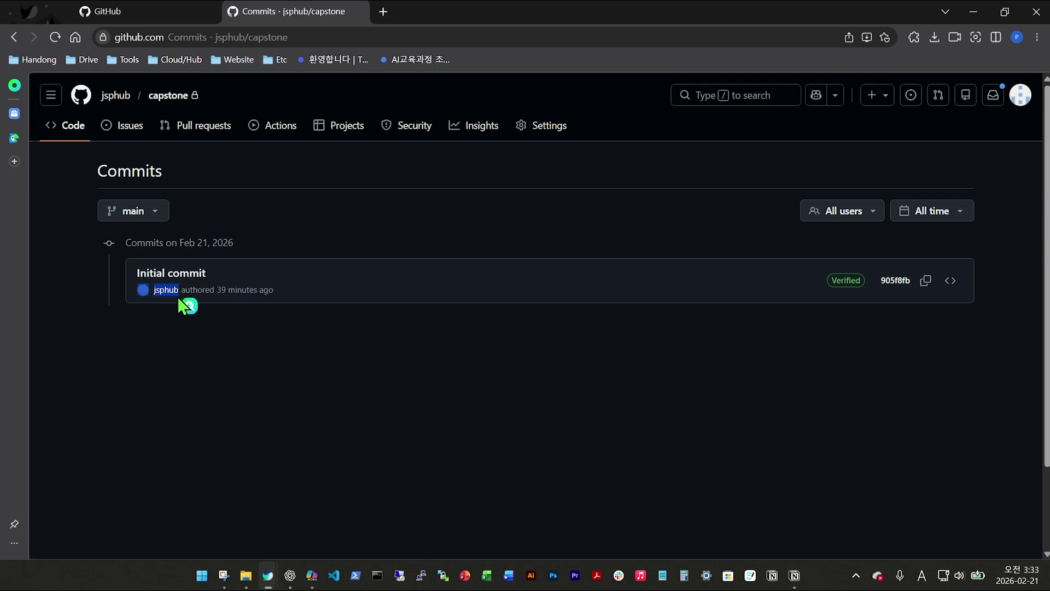
left_click_drag(293, 298, 136, 280)
left_click(237, 325)
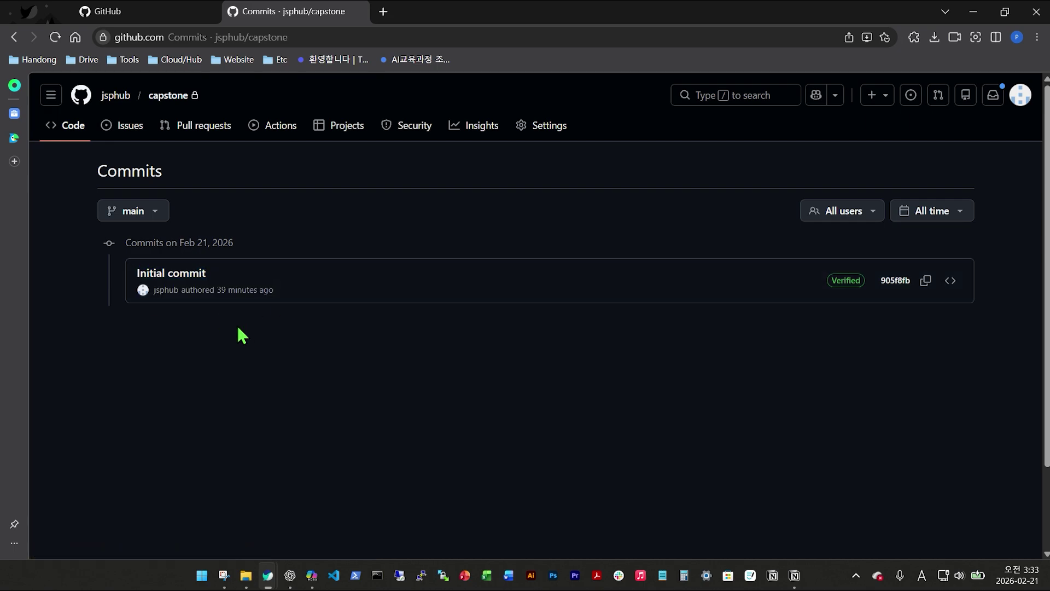
key("alt+Left")
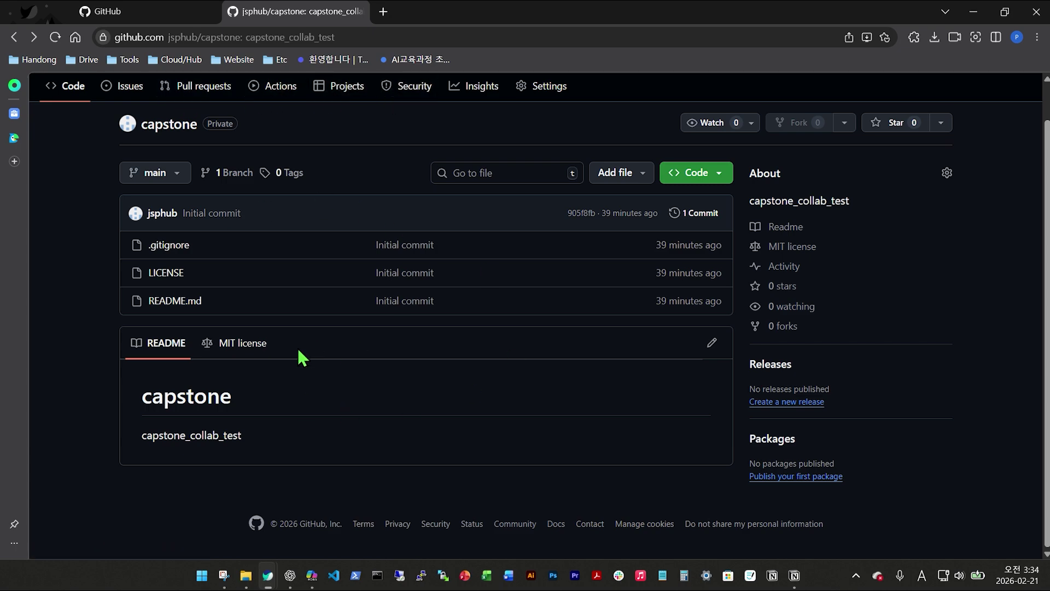
Open the personal account's settings to view the public profile page.
scroll(302, 356, "up", 1)
left_click(1021, 95)
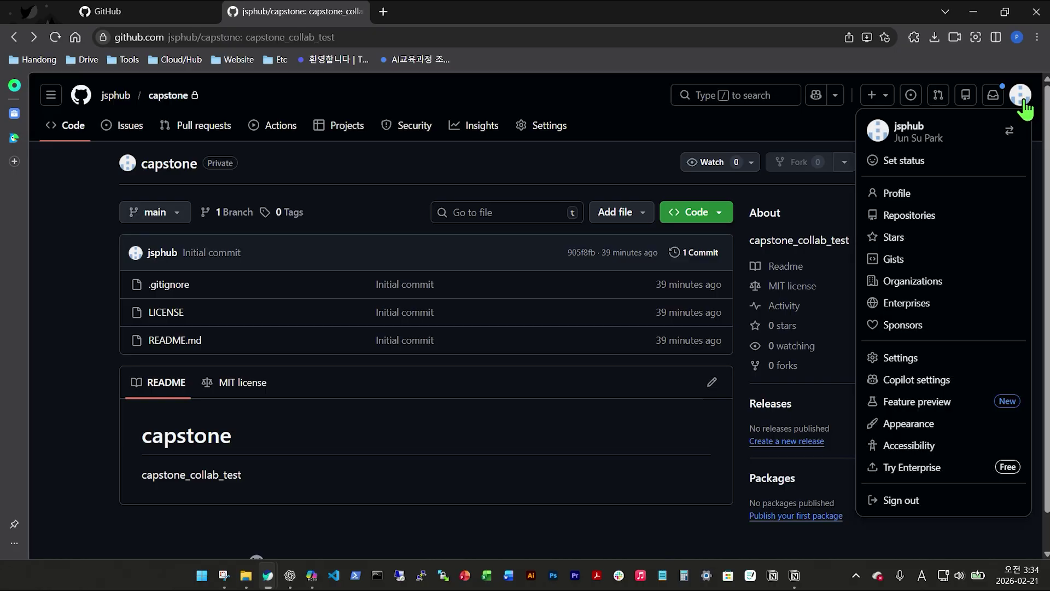
left_click(904, 358)
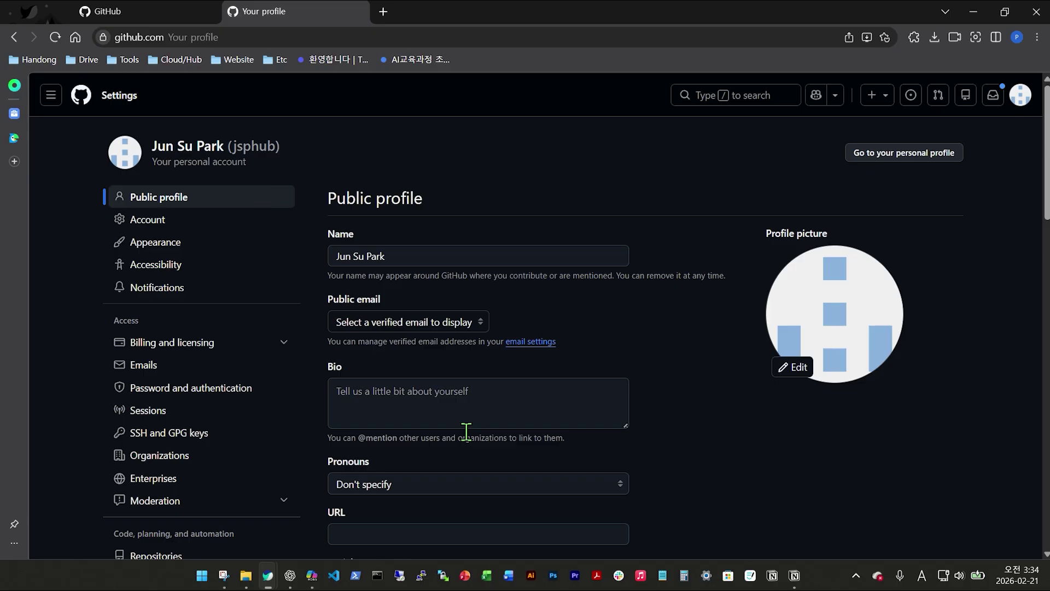
Open the capstone repository from the account's own list of repositories.
left_click(1020, 94)
left_click(912, 219)
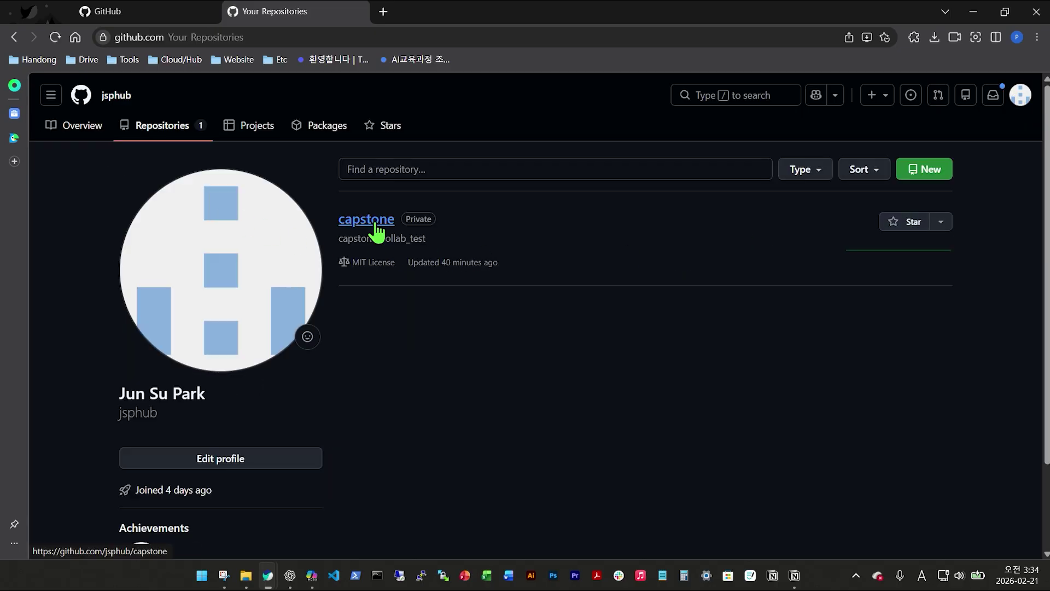
left_click(376, 230)
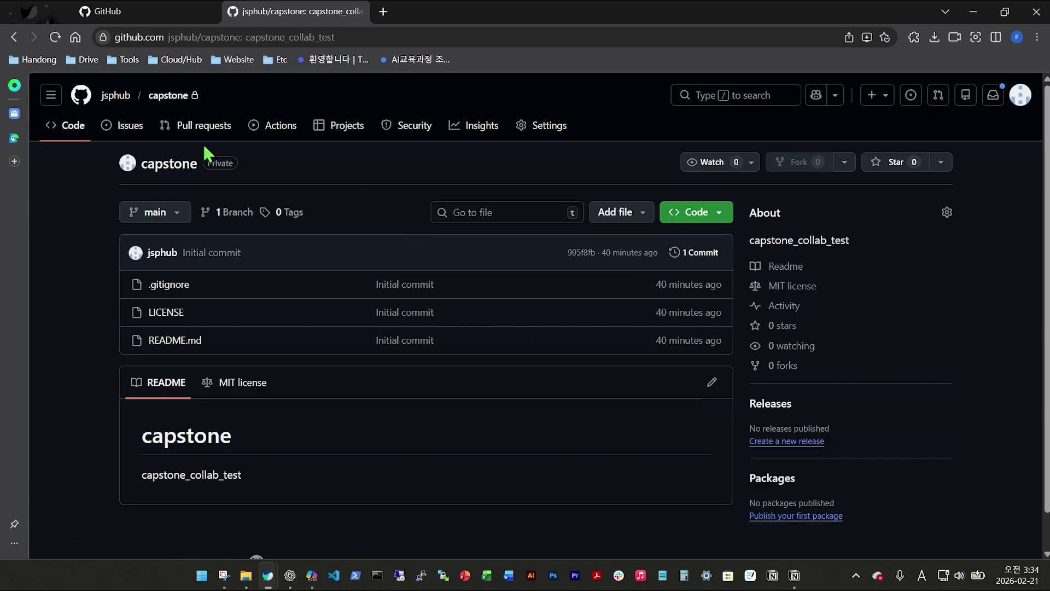
Open the capstone repository's settings and examine the general options, including repository name, default branch and features.
left_click(529, 138)
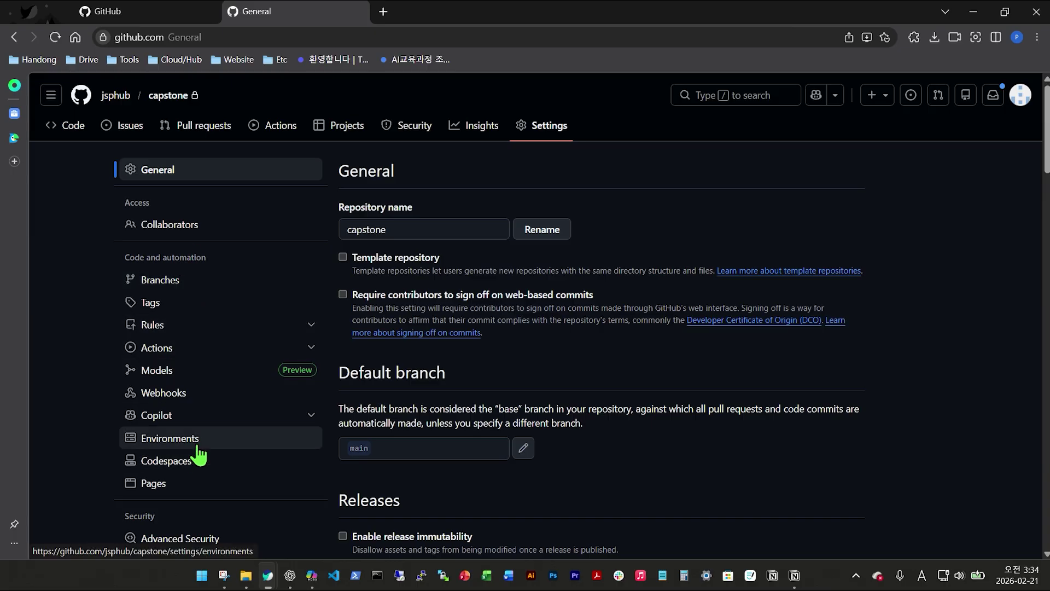
scroll(198, 454, "down", 1)
left_click(394, 180)
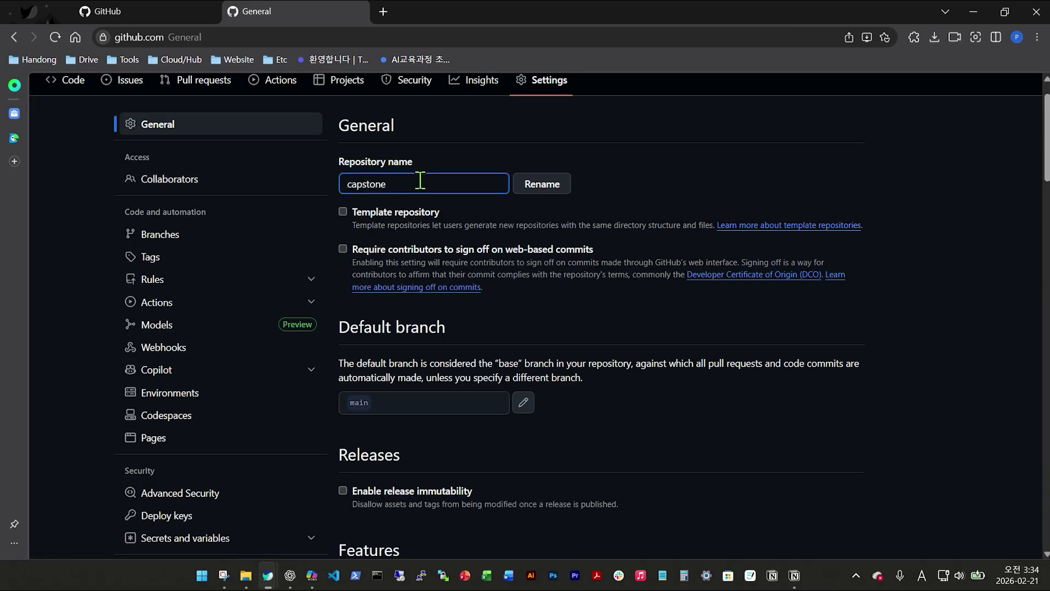
left_click_drag(420, 180, 345, 182)
scroll(398, 344, "down", 2)
left_click(400, 344)
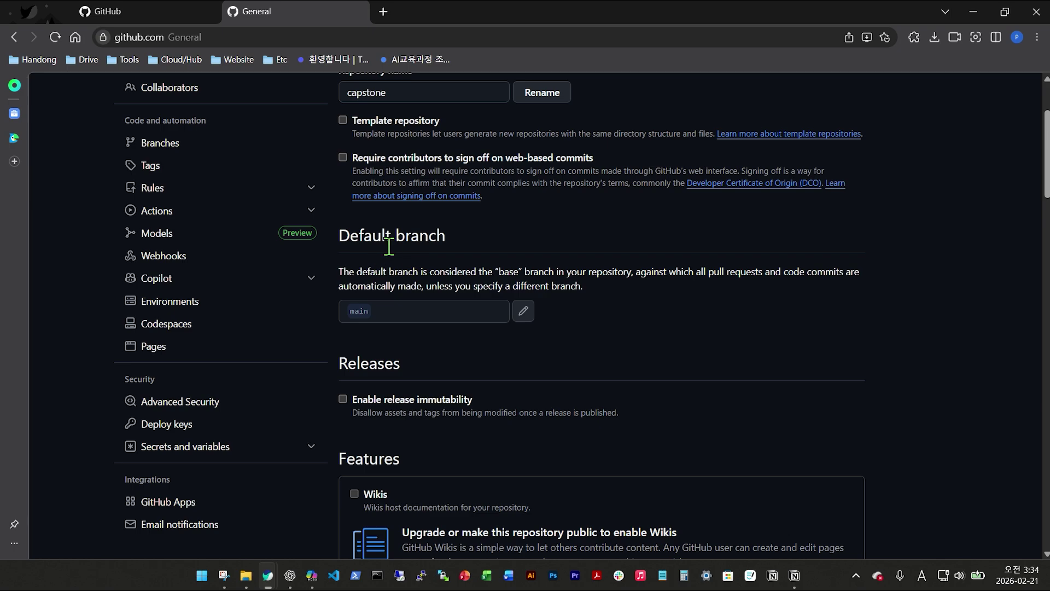
scroll(384, 315, "down", 2)
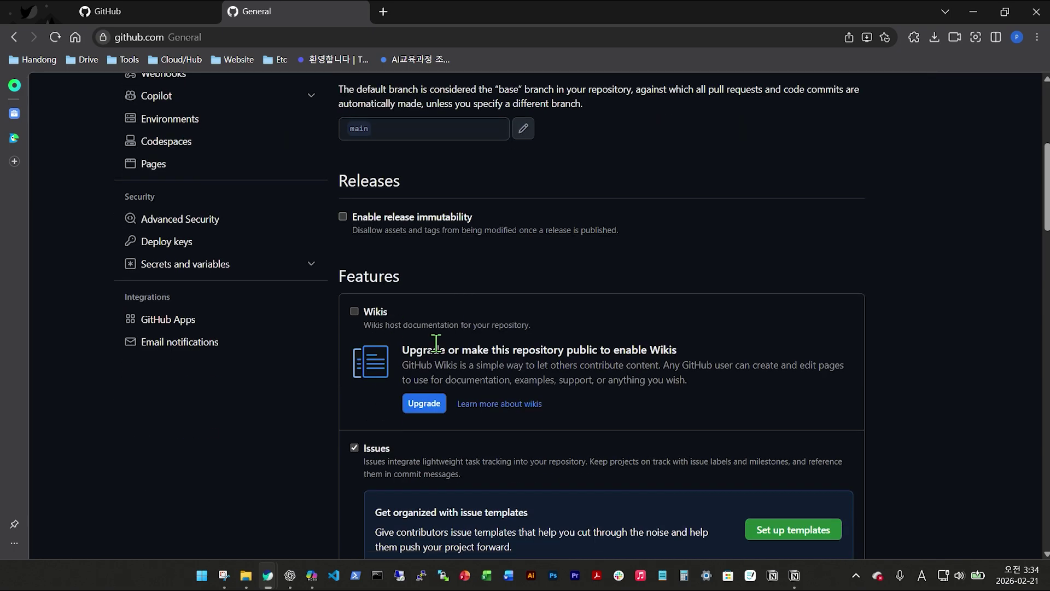
scroll(436, 352, "down", 4)
scroll(421, 358, "down", 2)
scroll(328, 353, "up", 10)
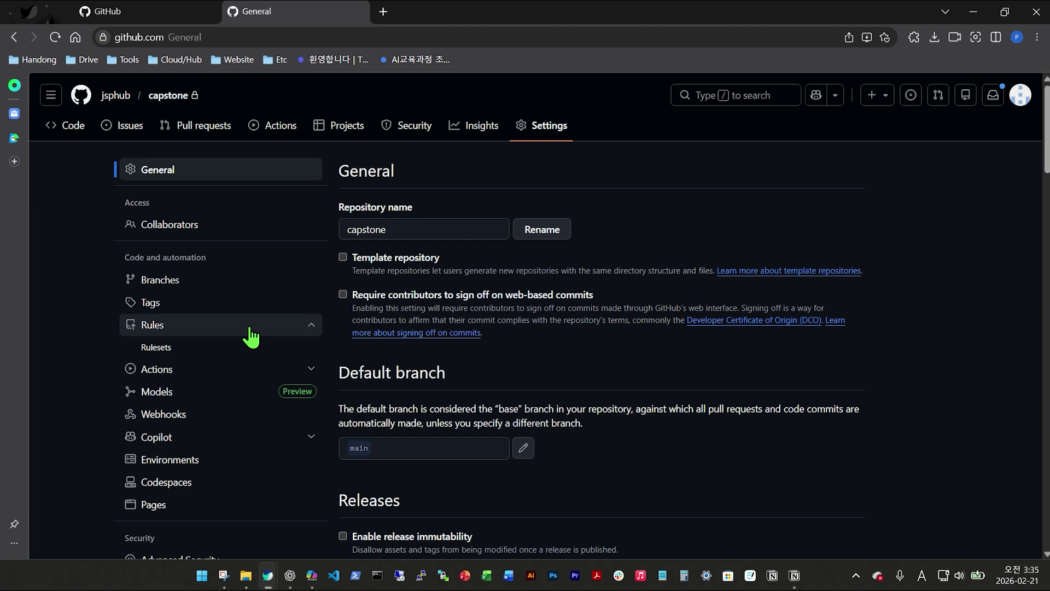
Open the repository's rulesets and start a new branch ruleset.
left_click(211, 346)
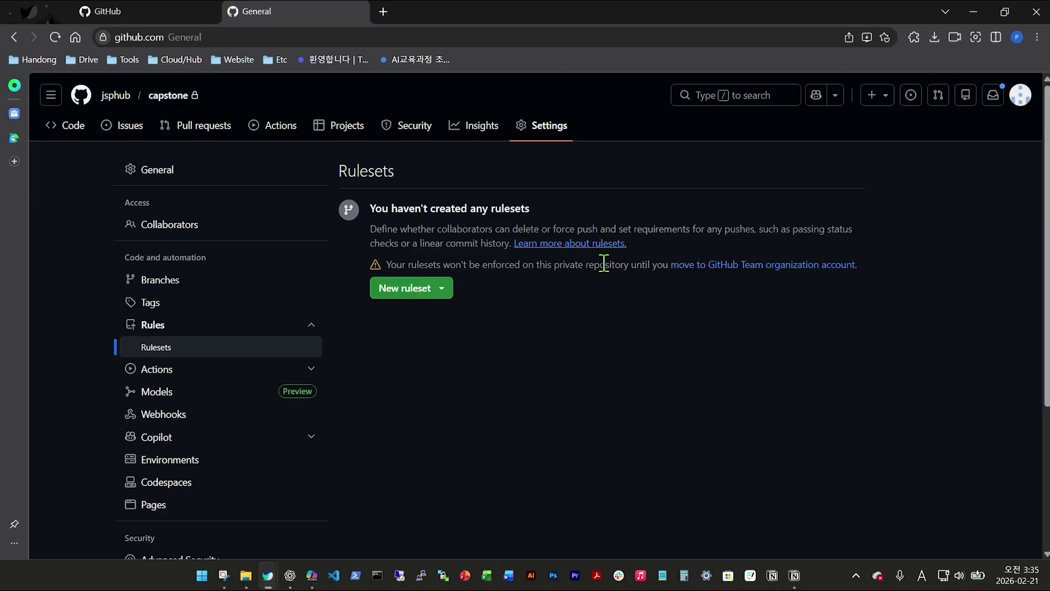
left_click(421, 307)
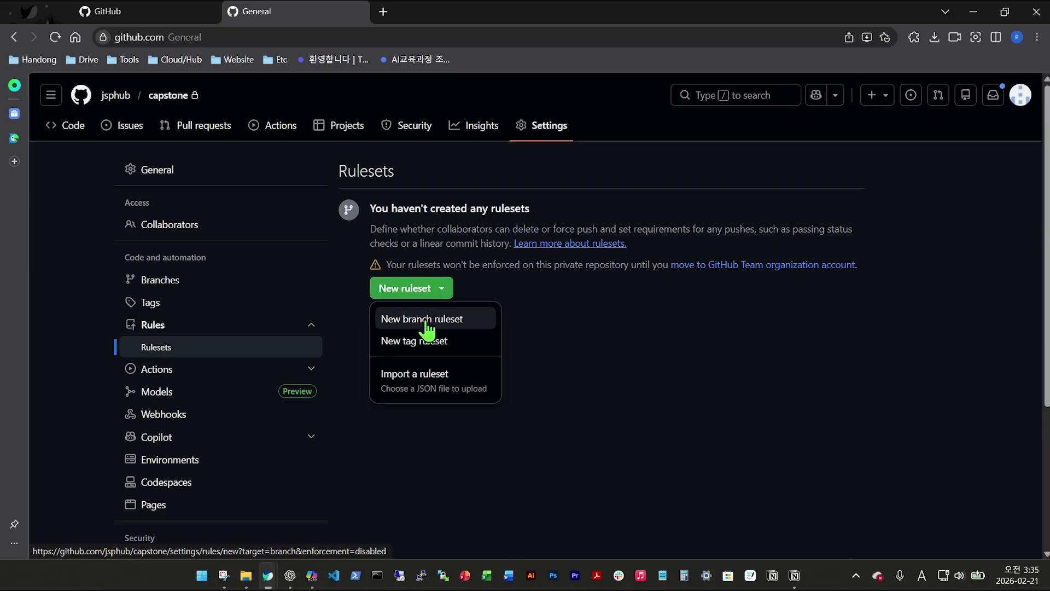
left_click(426, 323)
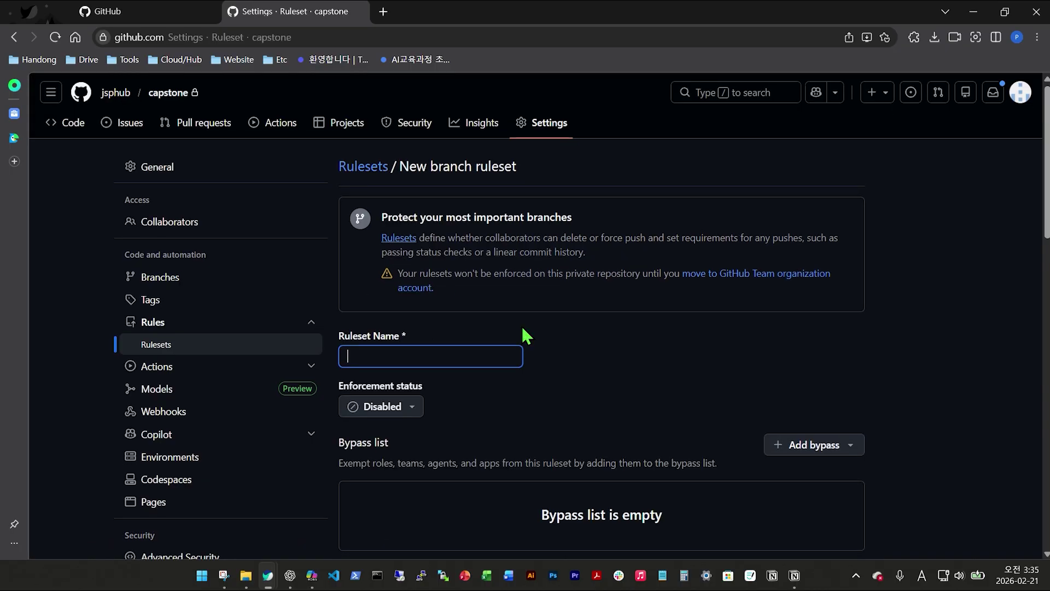
scroll(523, 334, "down", 3)
scroll(524, 335, "up", 2)
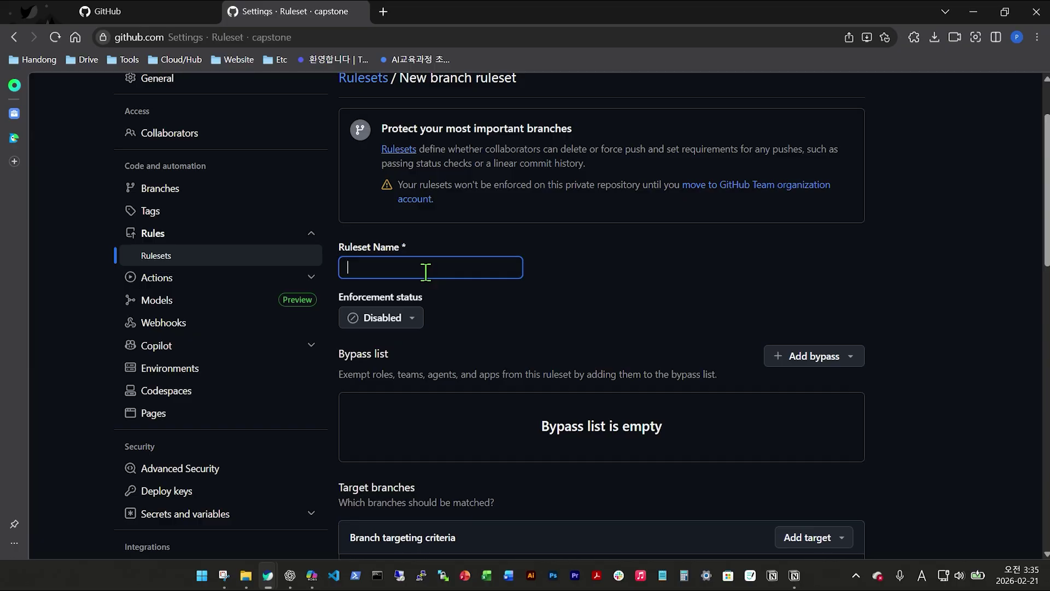
Name the branch ruleset "rule_1" and include the default branch as its target.
type("rule_1")
scroll(425, 272, "down", 3)
left_click(808, 356)
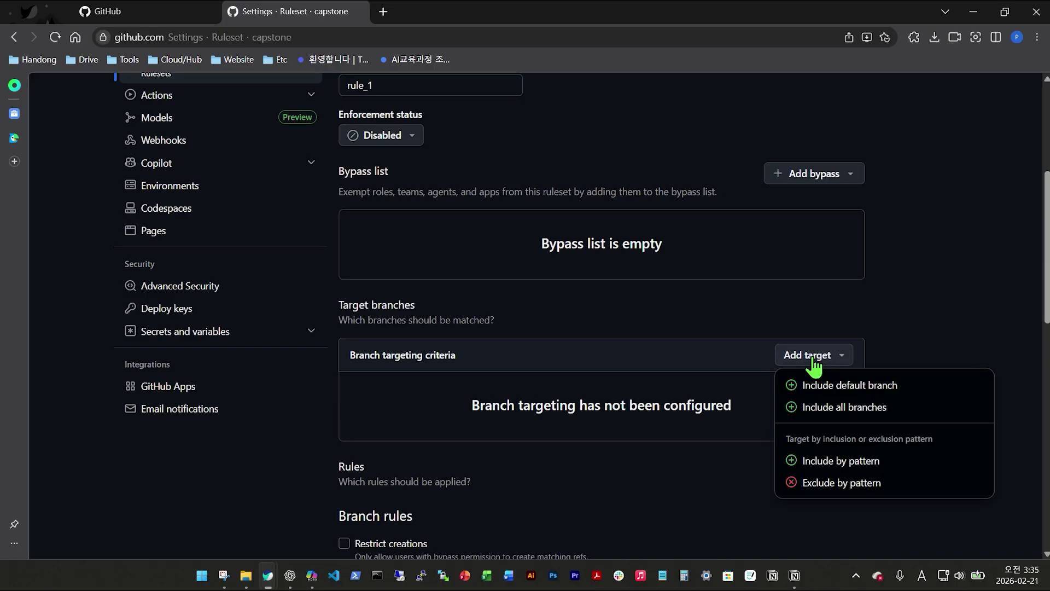
left_click(816, 389)
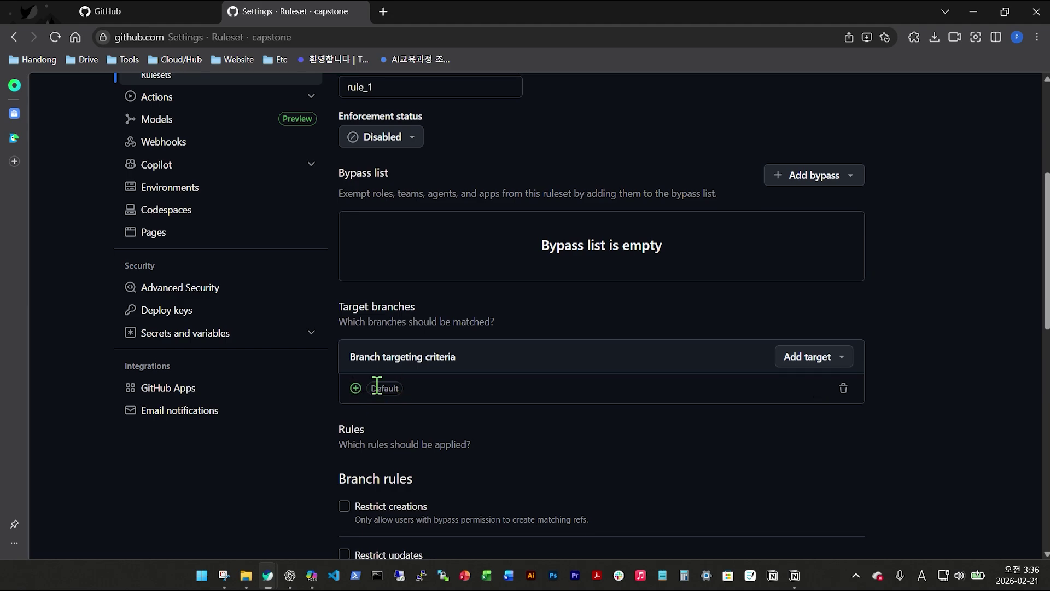
Examine the available branch rules, from restricting creations, updates and deletions to requiring pull requests and blocking force pushes.
scroll(377, 388, "down", 3)
left_click_drag(338, 293, 432, 307)
scroll(432, 304, "down", 2)
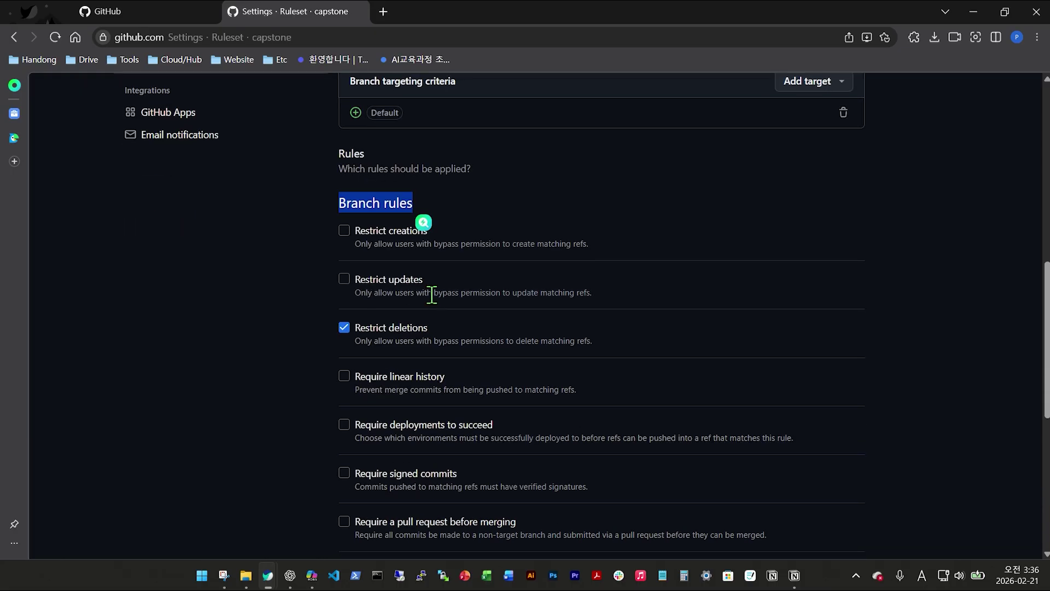
left_click(536, 245)
left_click(344, 233)
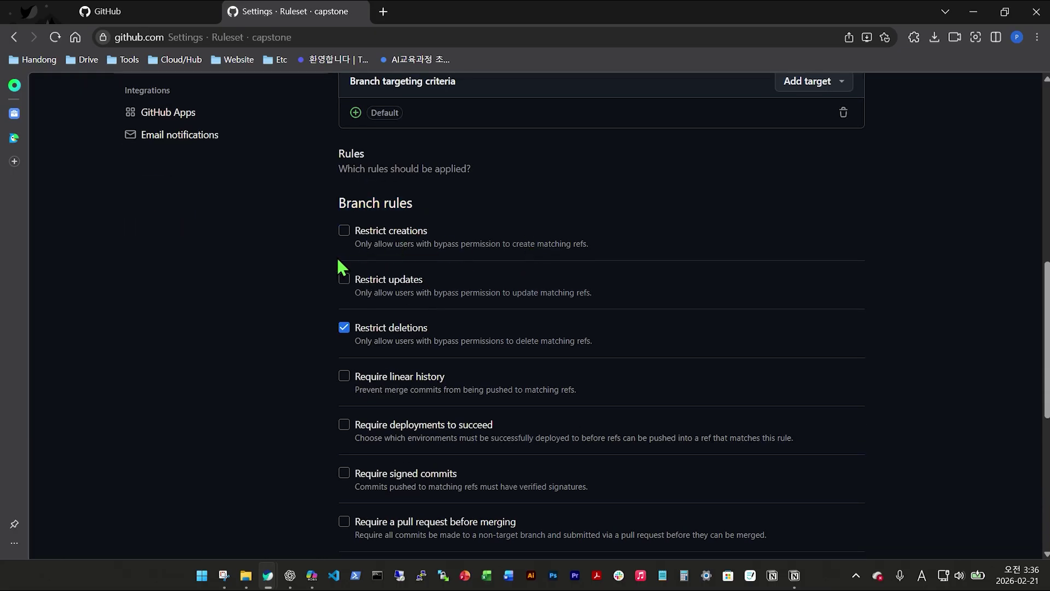
scroll(399, 291, "down", 1)
scroll(402, 273, "up", 3)
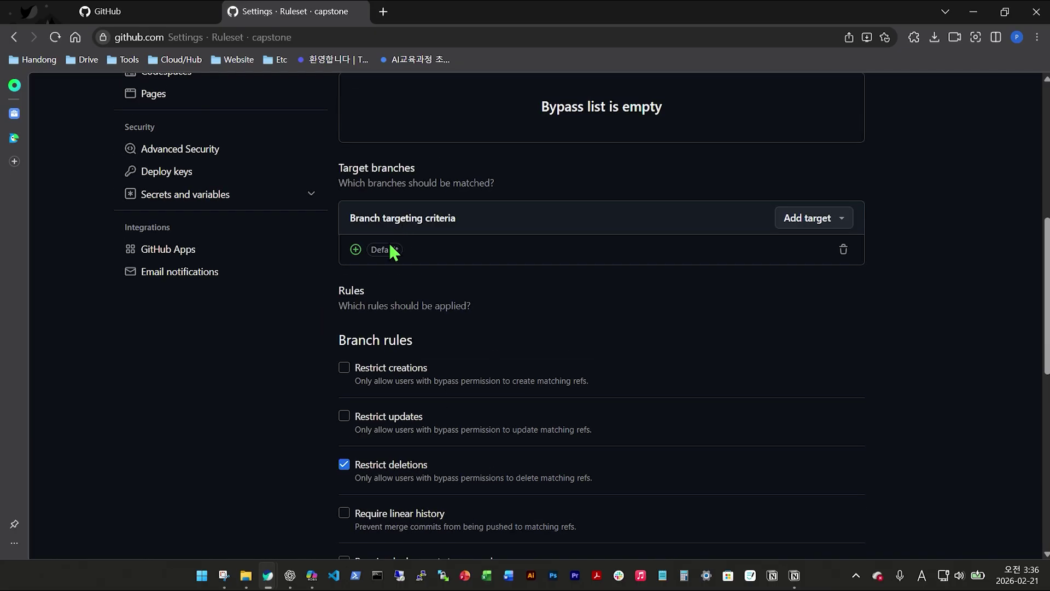
scroll(393, 262, "down", 3)
scroll(391, 336, "down", 2)
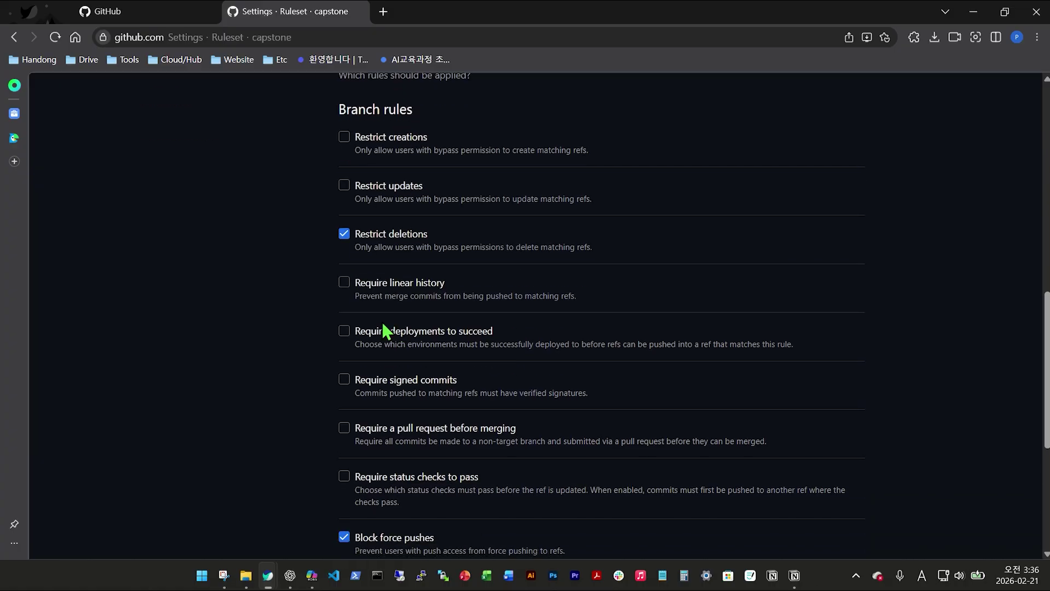
scroll(384, 329, "down", 1)
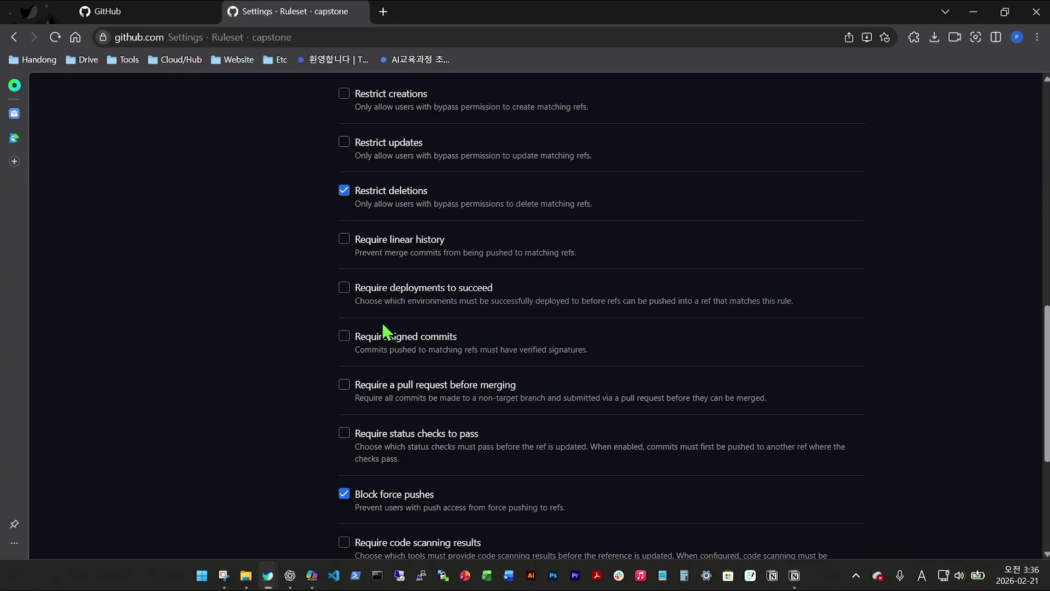
Enable the rule requiring a pull request before merging, with 2 required approvals.
left_click(346, 386)
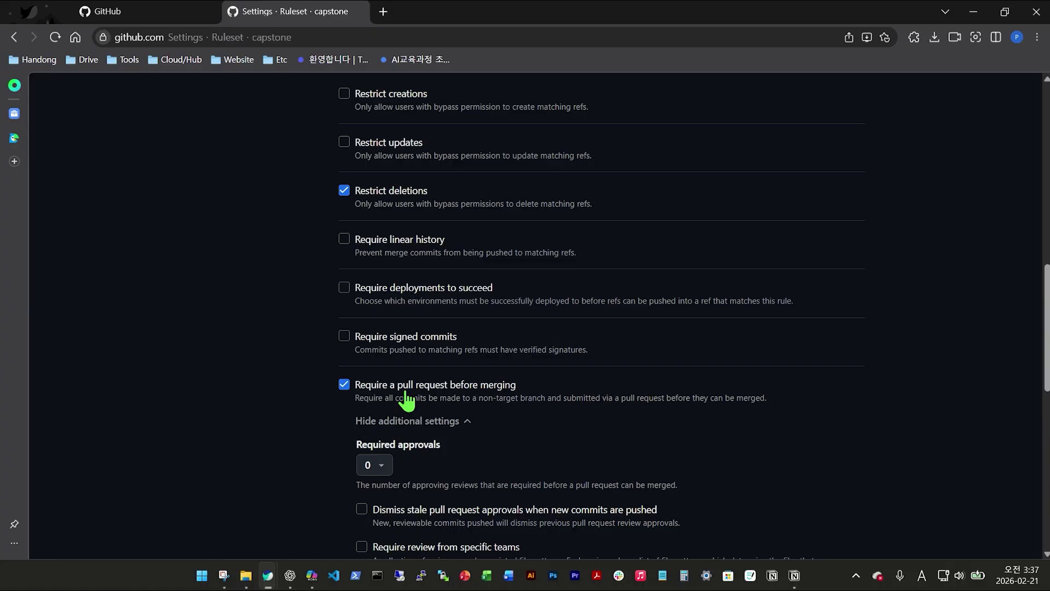
scroll(407, 401, "down", 1)
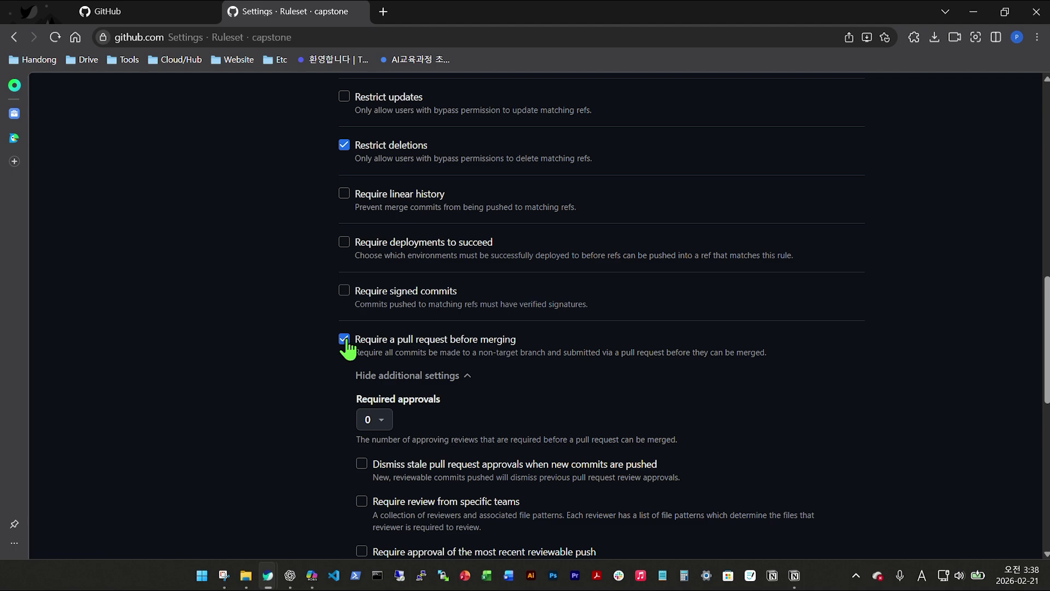
left_click(383, 422)
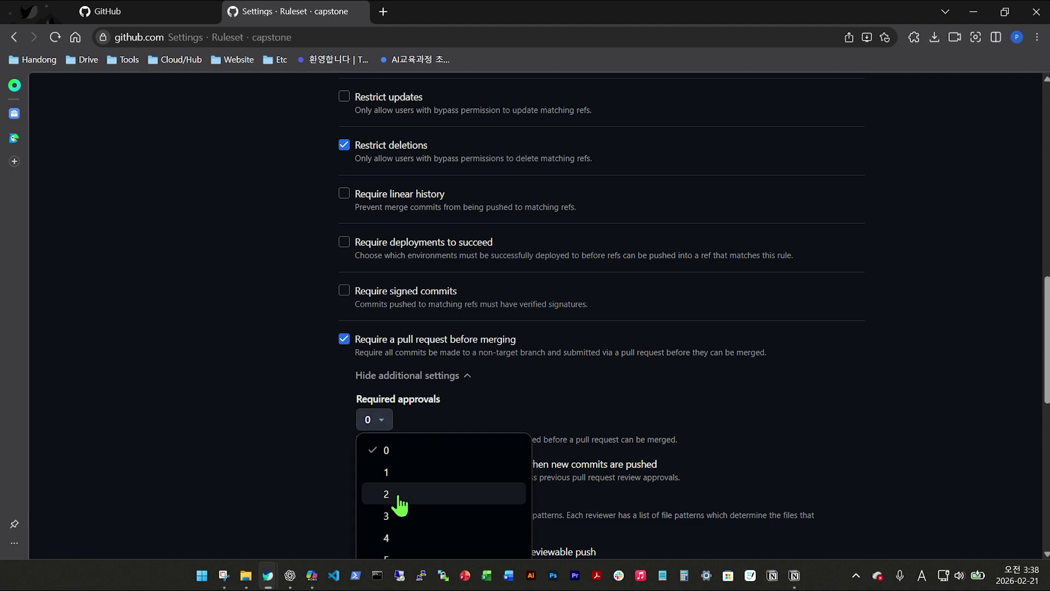
left_click(401, 500)
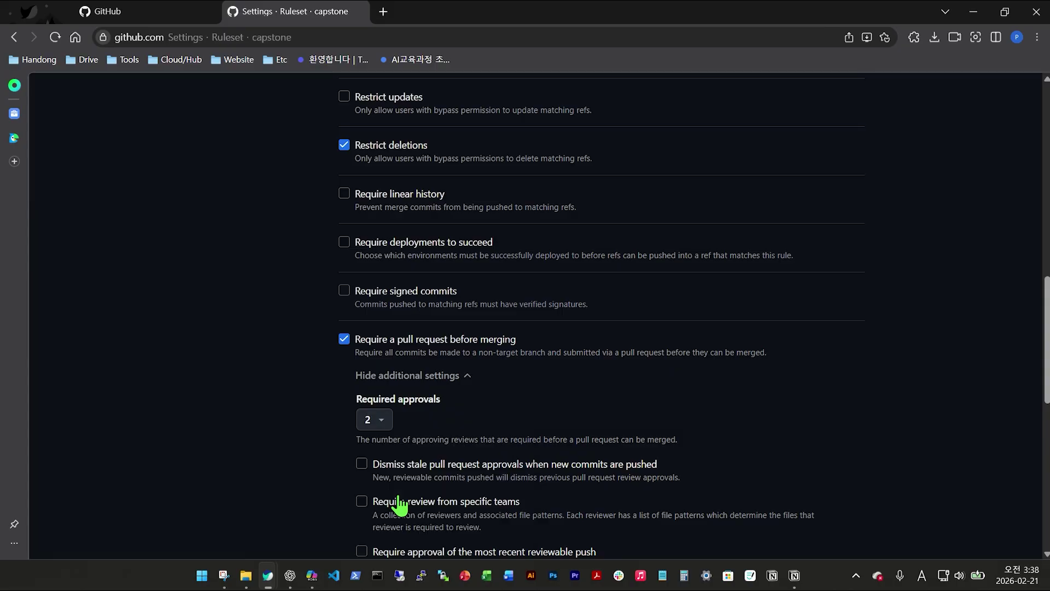
scroll(489, 380, "down", 1)
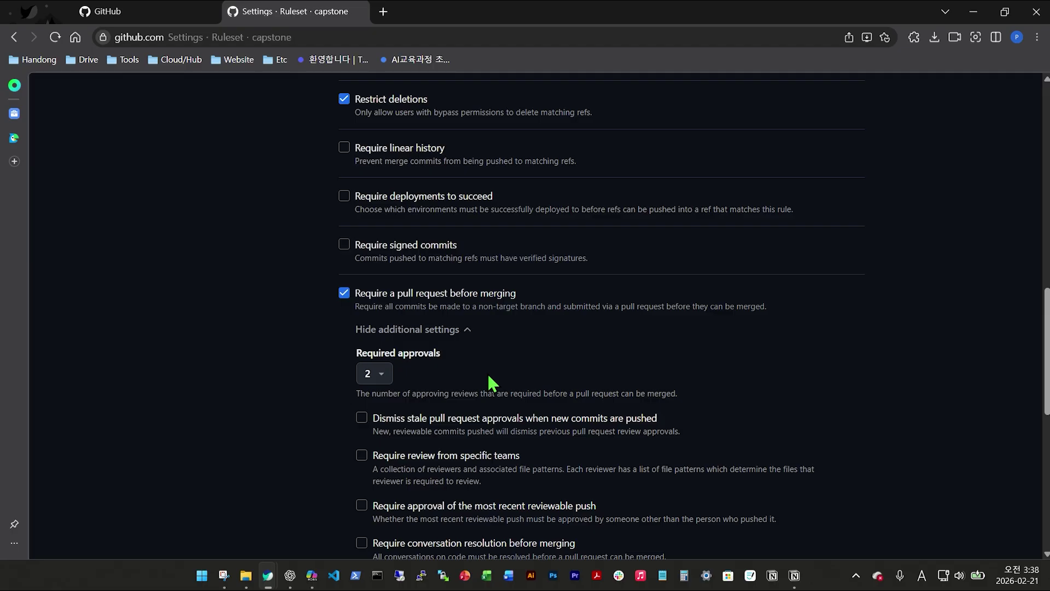
Set the pull request rule's number of required approvals to 1.
left_click(375, 374)
scroll(429, 449, "down", 1)
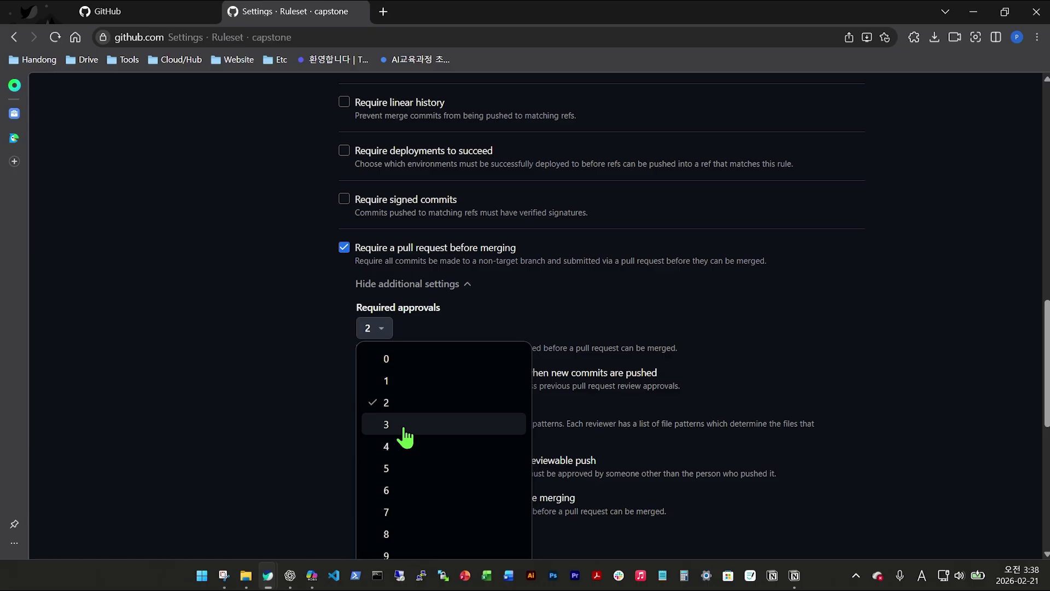
key("Escape")
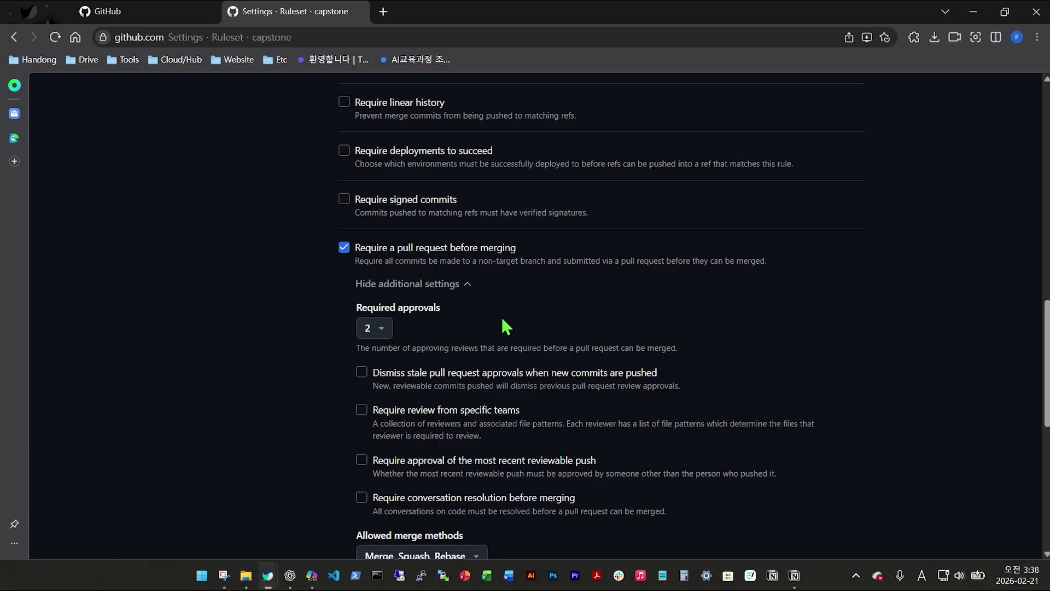
left_click(388, 332)
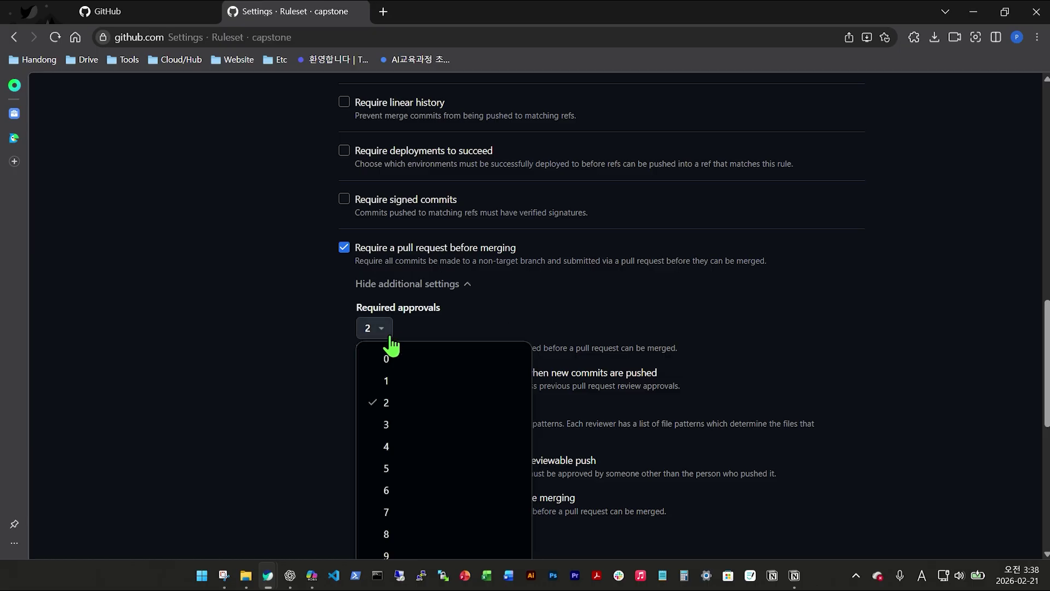
left_click(395, 381)
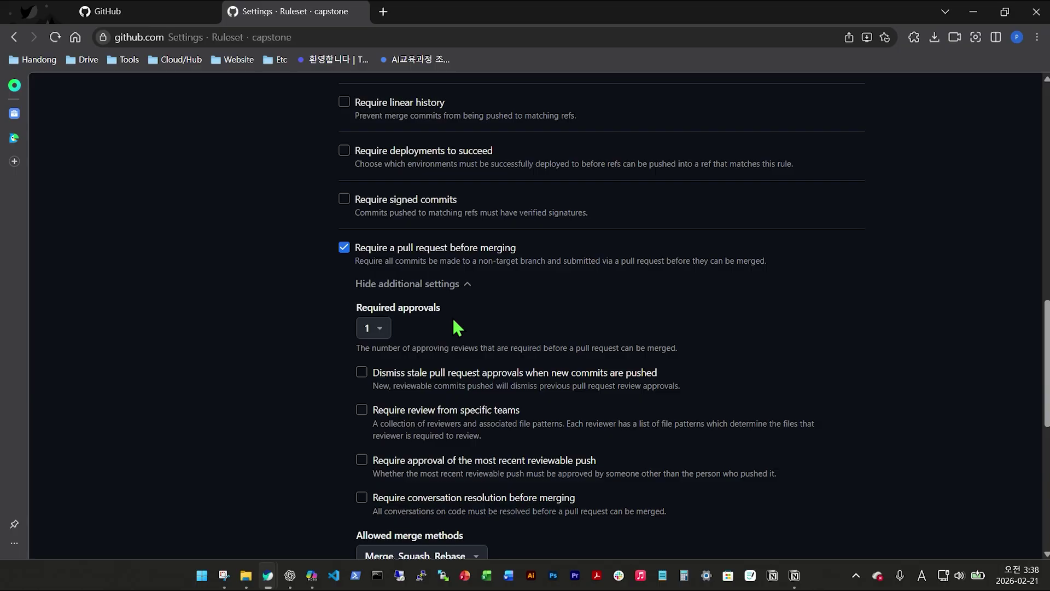
Check the allowed merge methods, keep Merge, Squash and Rebase enabled, and create the ruleset.
scroll(457, 327, "down", 4)
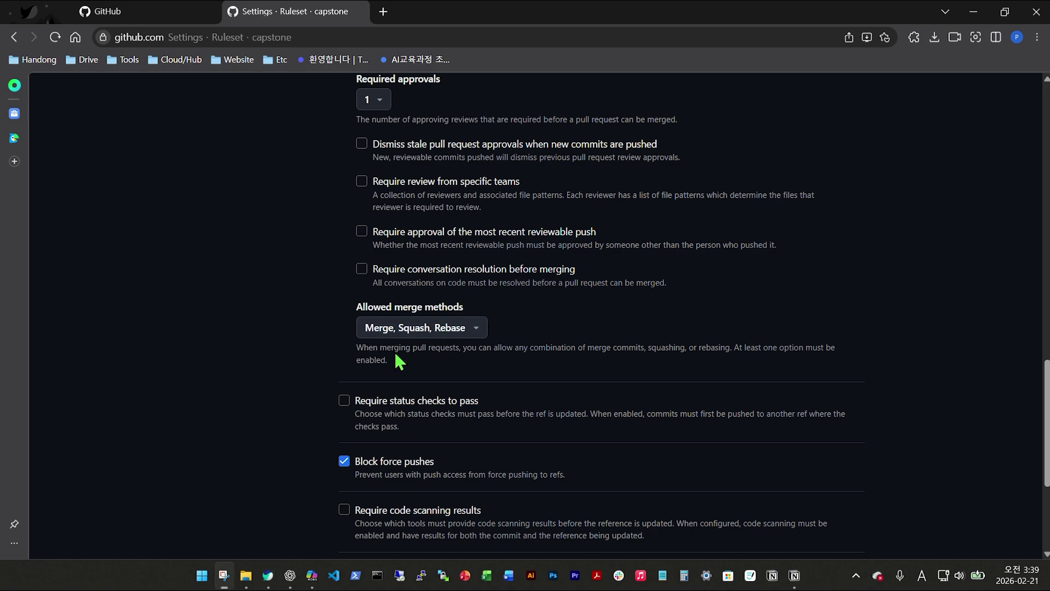
left_click(439, 331)
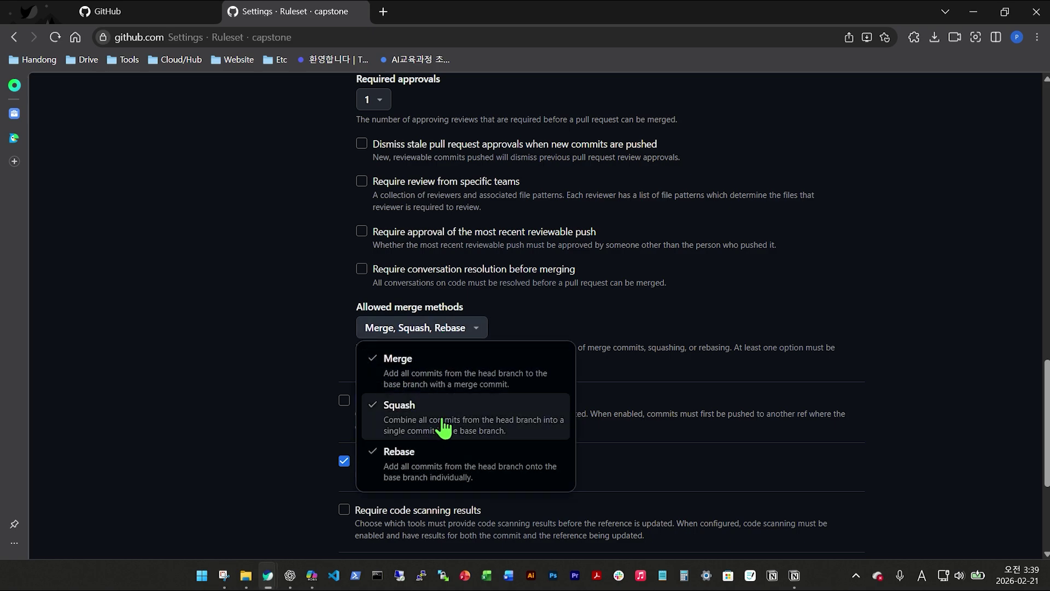
left_click(344, 353)
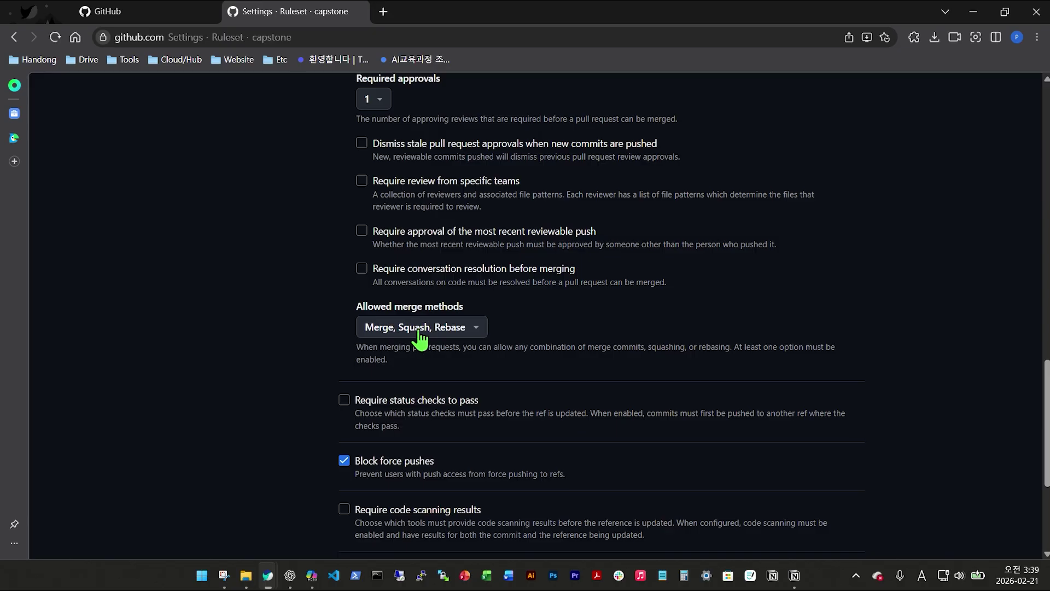
scroll(427, 334, "down", 4)
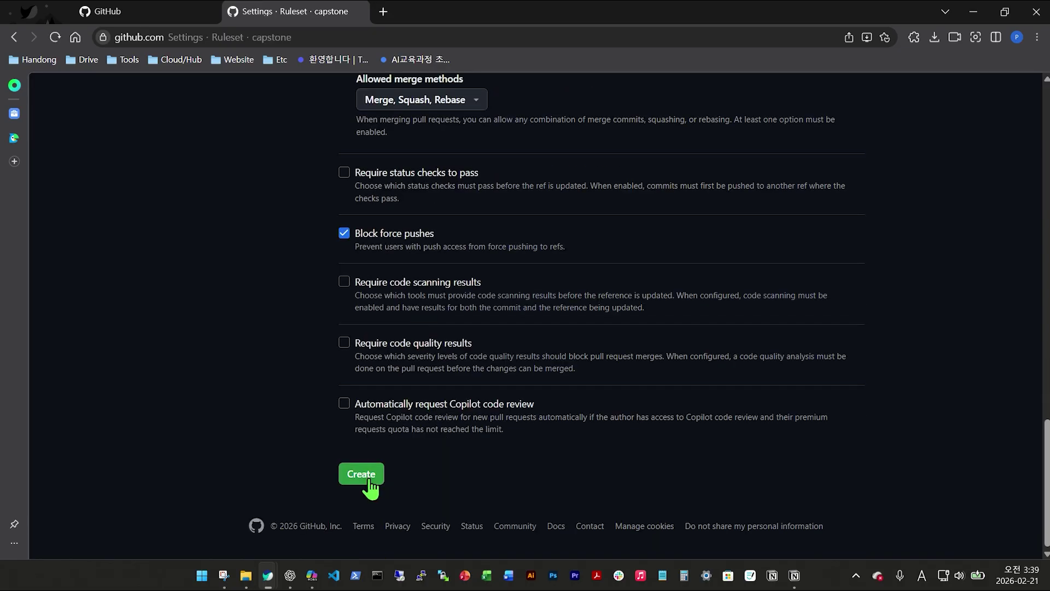
left_click(368, 476)
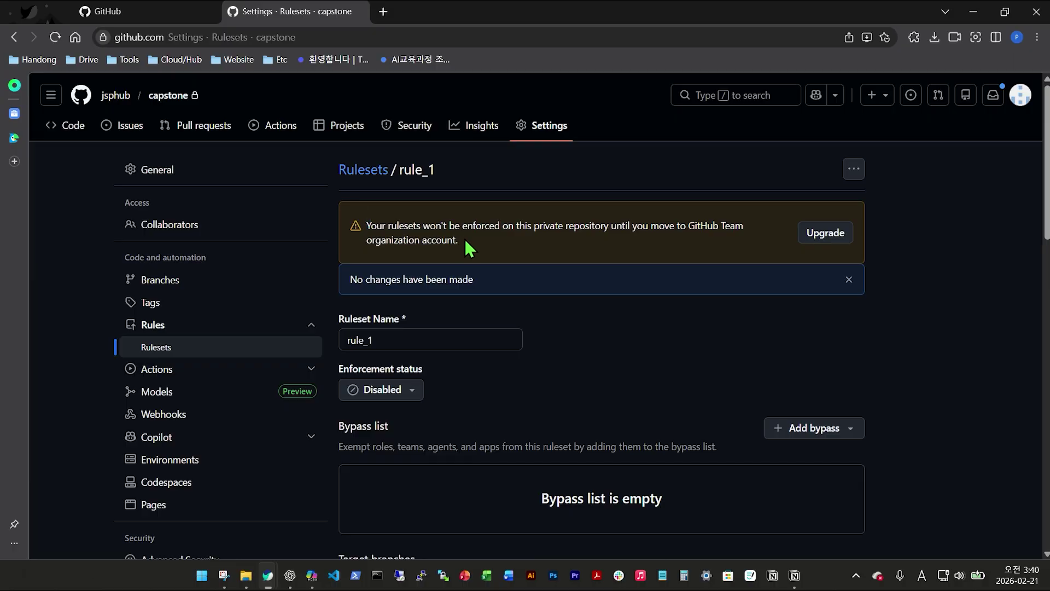
Read the notice about enforcing rulesets on private repositories and look over the rules saved in rule_1.
left_click_drag(367, 225, 606, 226)
left_click(439, 230)
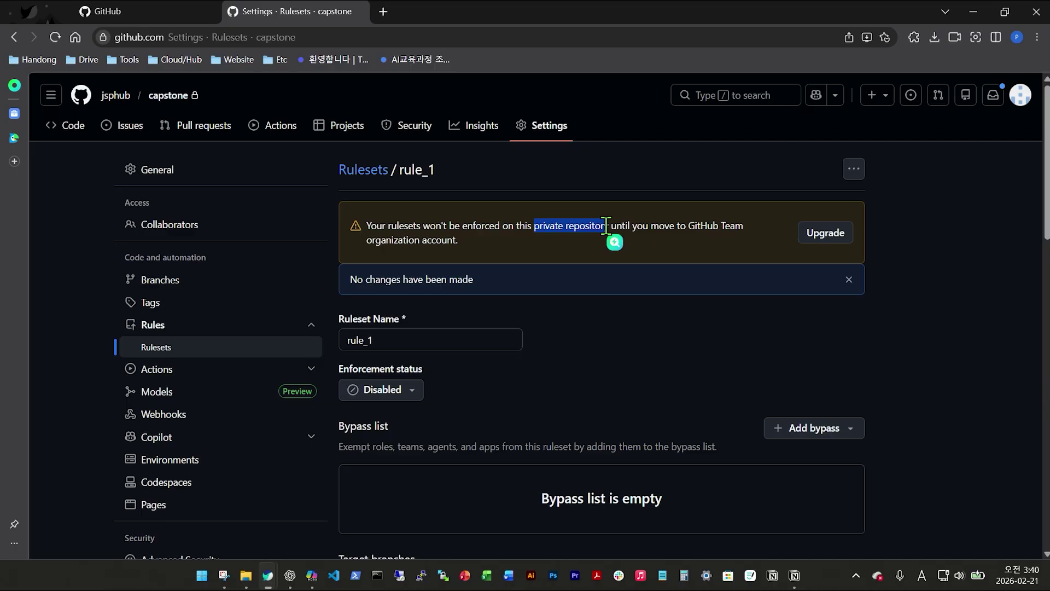
left_click(609, 226)
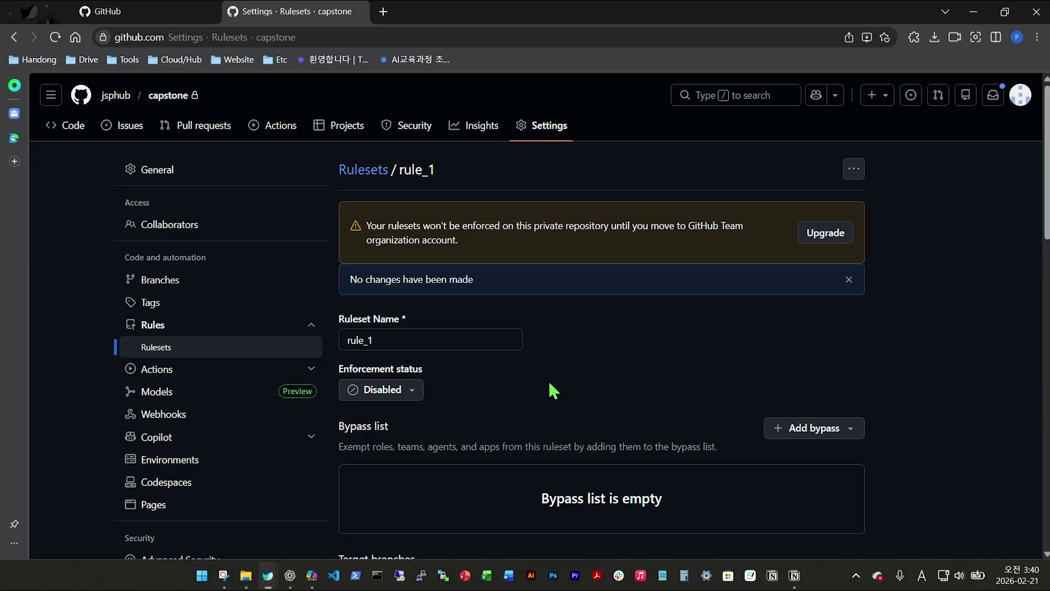
left_click_drag(687, 227, 462, 256)
triple_click(462, 246)
left_click_drag(701, 222, 688, 227)
left_click(687, 229)
scroll(487, 422, "down", 15)
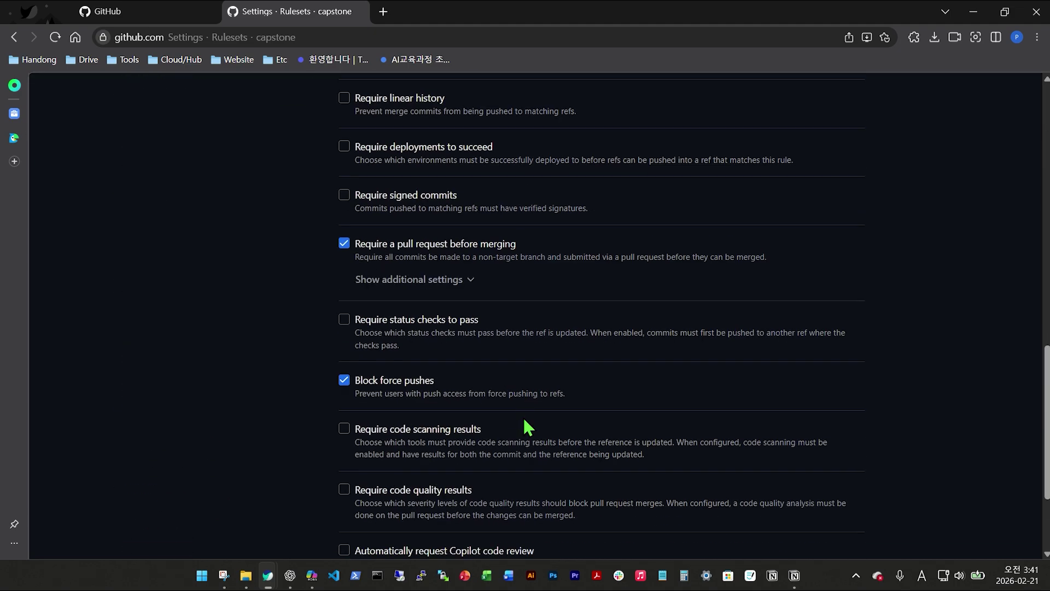
scroll(456, 418, "up", 15)
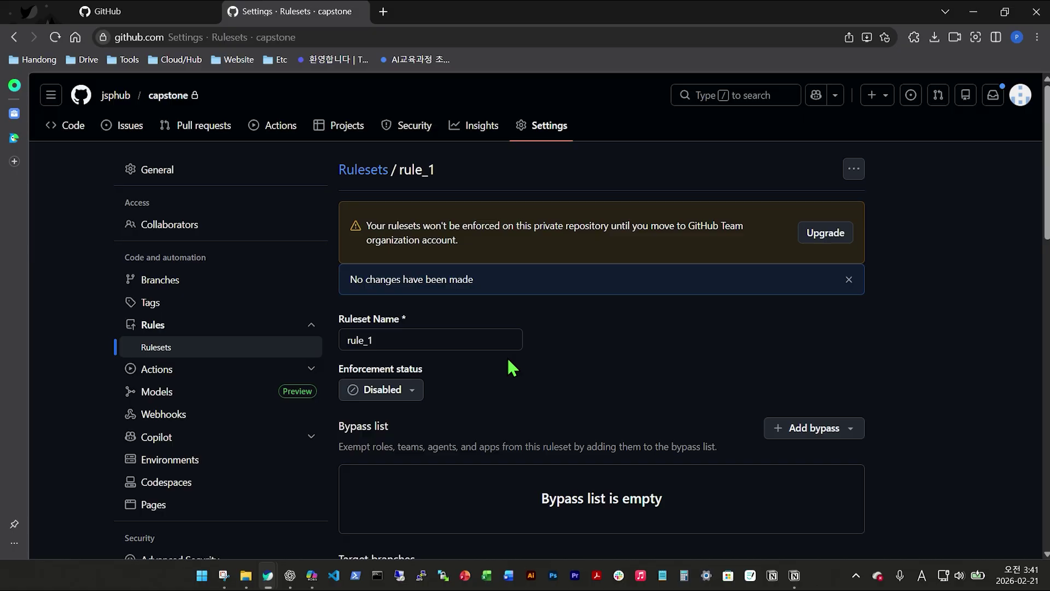
Examine rule_1's requirement of a pull request before merging and its additional settings, leaving the rule enabled.
scroll(510, 383, "down", 3)
scroll(554, 421, "down", 4)
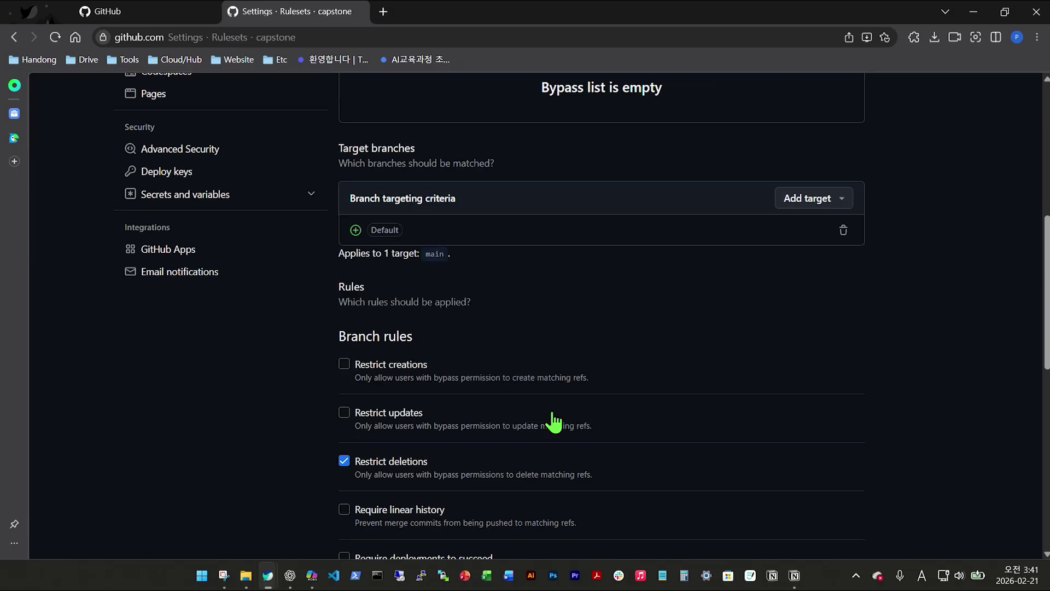
scroll(554, 421, "down", 6)
left_click_drag(361, 340, 516, 342)
double_click(485, 341)
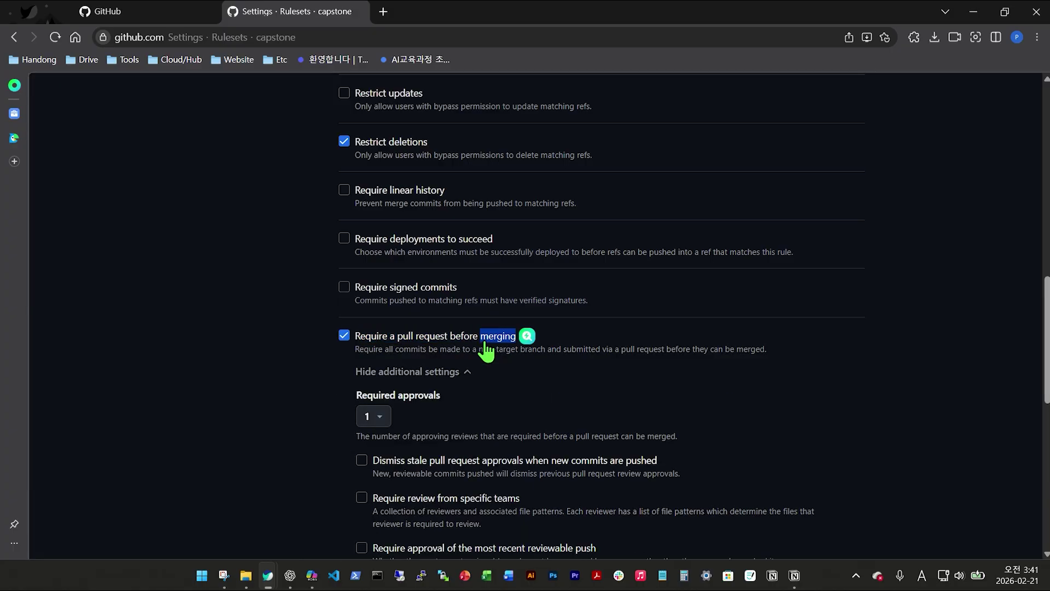
left_click(485, 343)
left_click(485, 344)
right_click(485, 344)
left_click(451, 341)
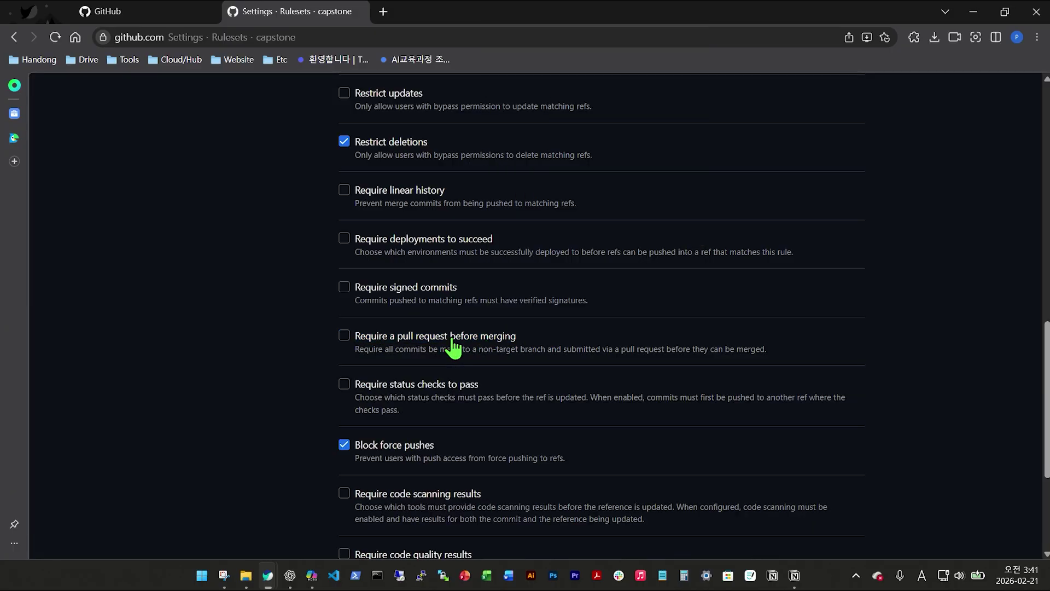
left_click(452, 340)
Review the whole rule_1 ruleset, from its enforcement status and target branches to its approvals, merge methods and remaining rules.
scroll(563, 358, "up", 9)
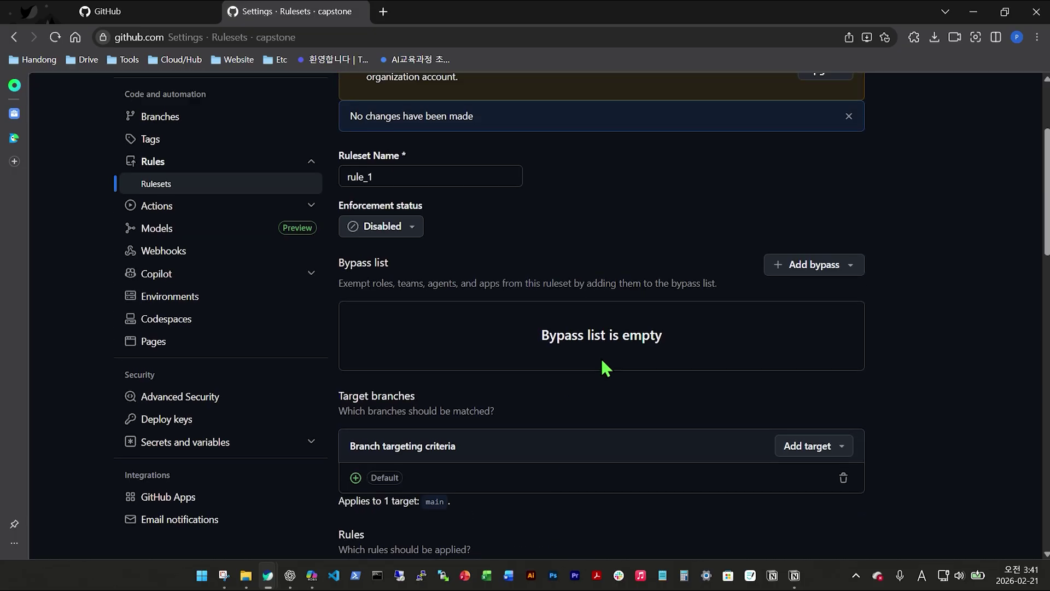
scroll(605, 367, "up", 3)
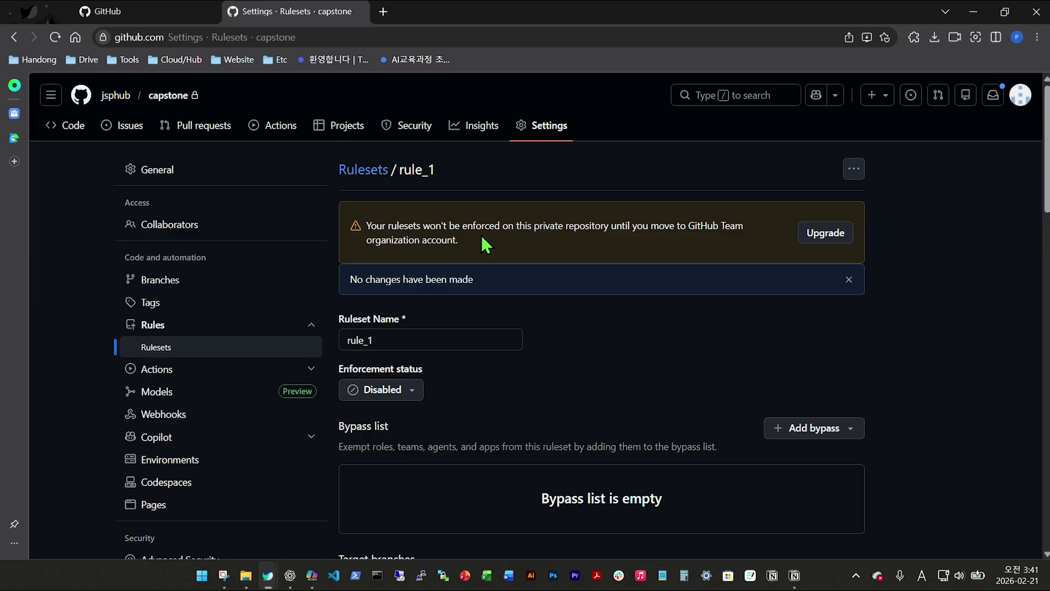
scroll(525, 345, "down", 5)
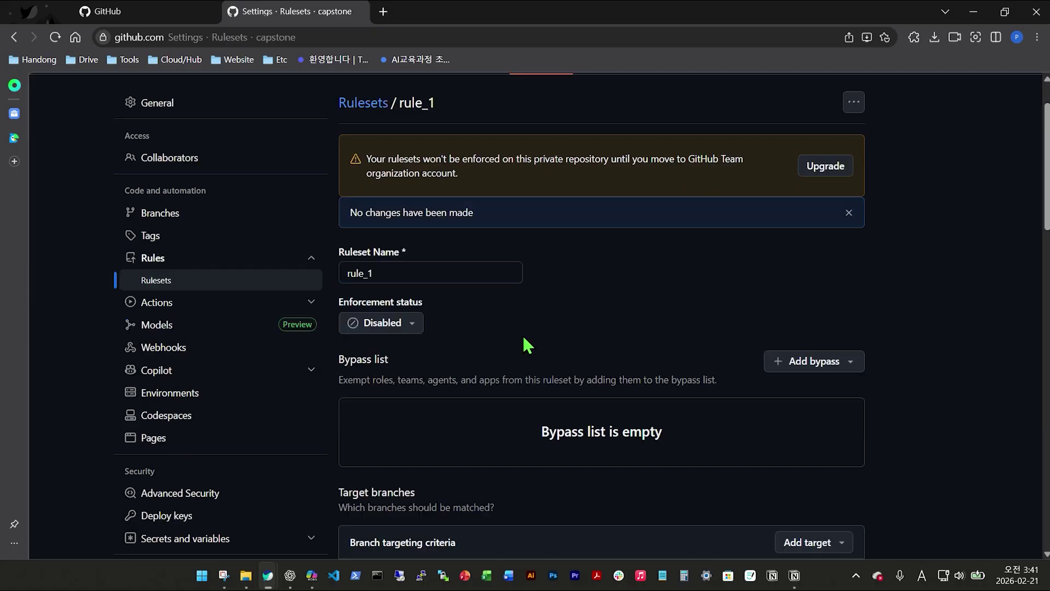
scroll(748, 404, "down", 12)
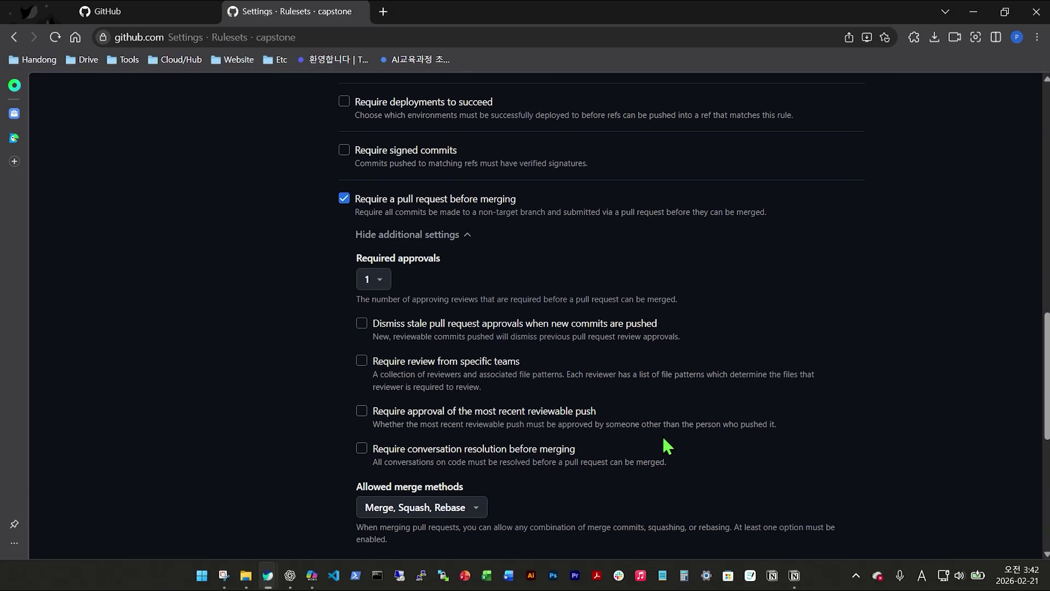
scroll(631, 356, "up", 18)
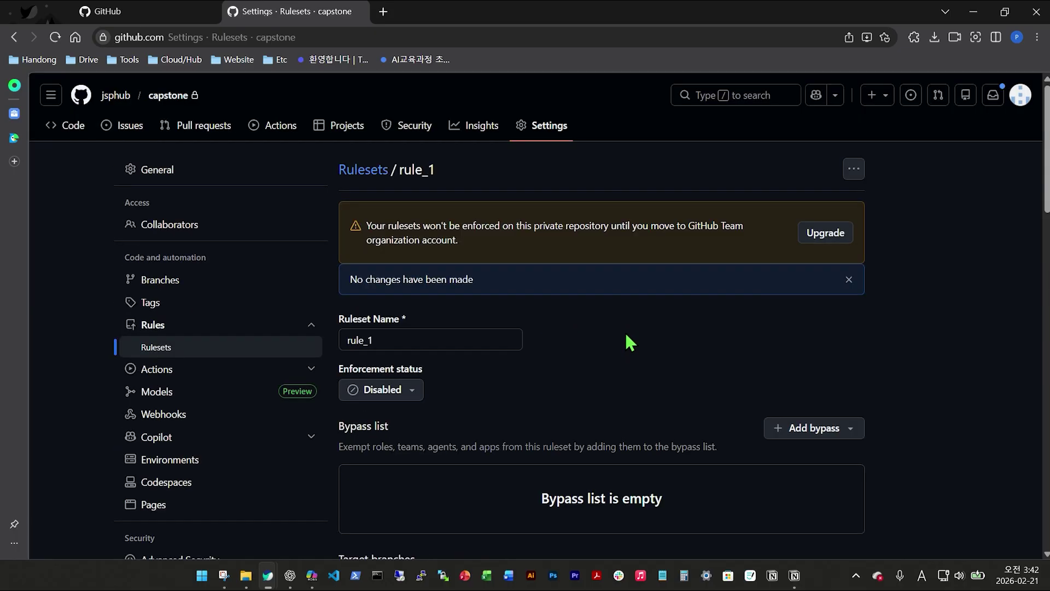
scroll(630, 342, "down", 15)
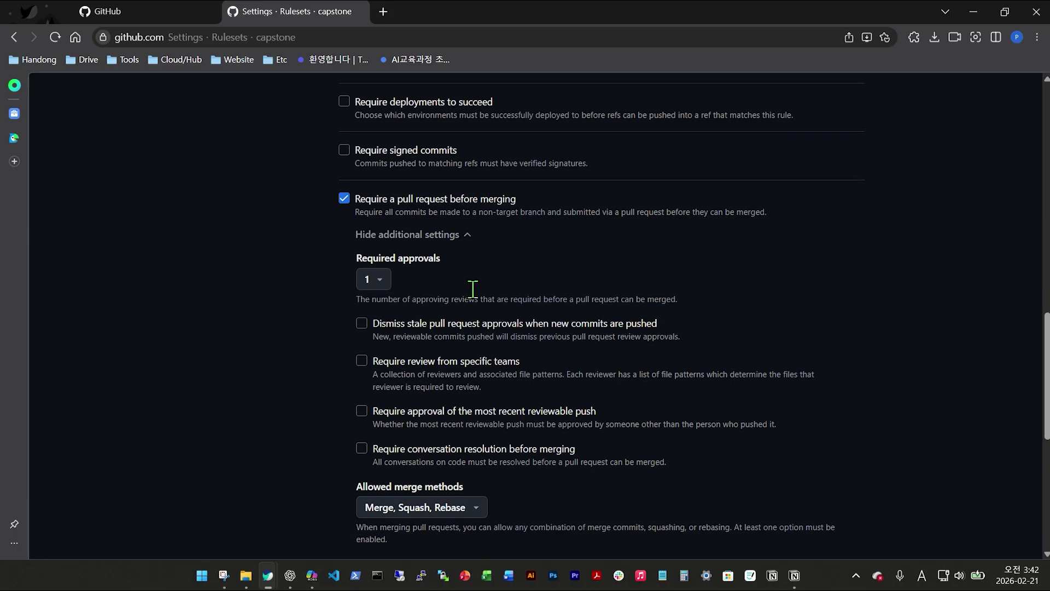
scroll(595, 352, "down", 7)
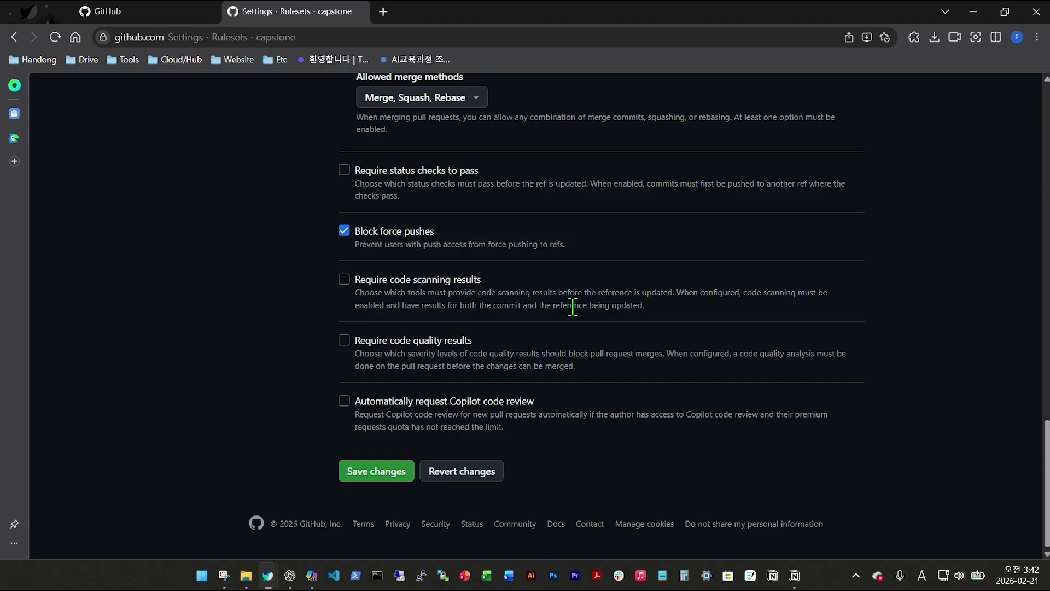
scroll(600, 329, "up", 8)
scroll(601, 332, "up", 15)
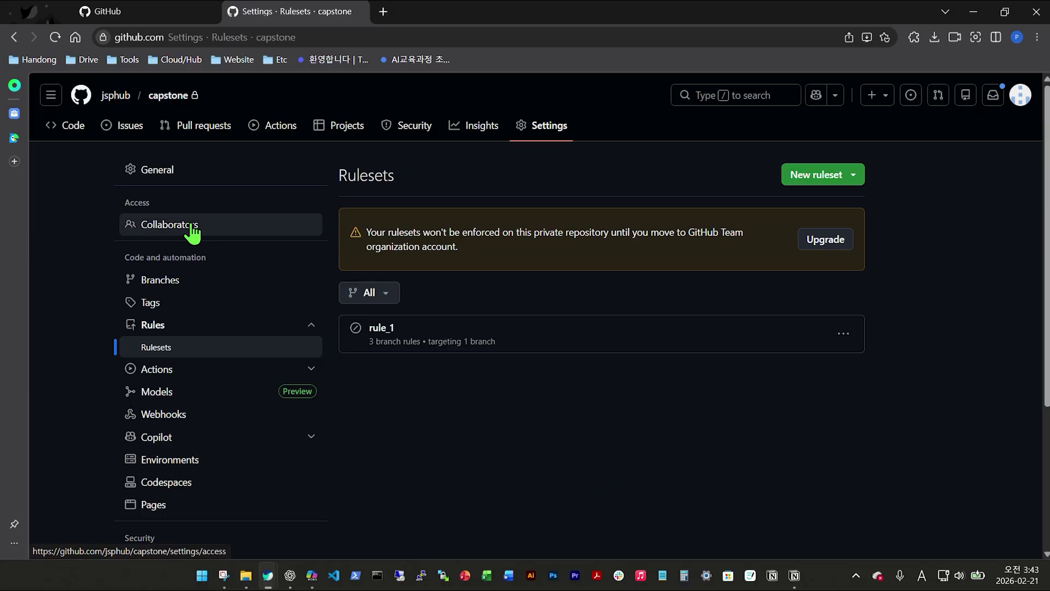
Open the repository's collaborator access settings and check its visibility description.
left_click(195, 238)
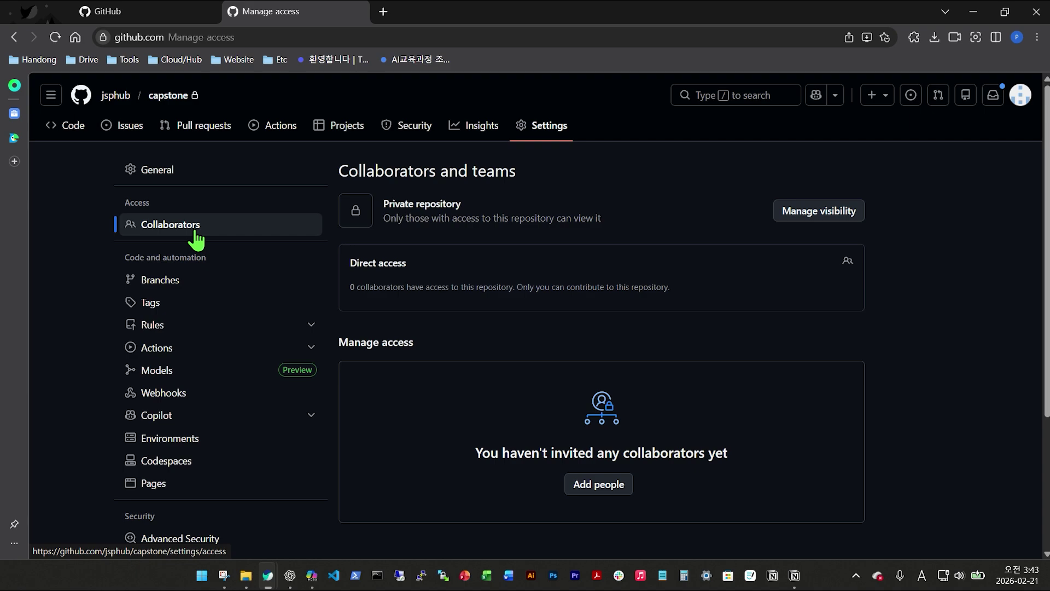
left_click_drag(384, 204, 480, 204)
left_click(483, 207)
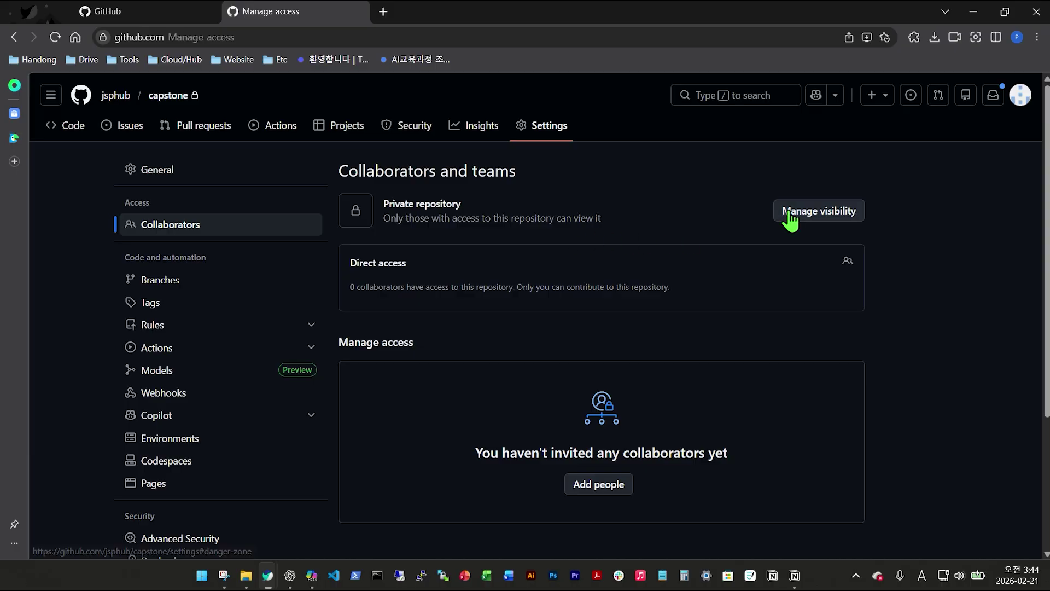
Search for the collaborator by username and add the matching account to the capstone repository.
left_click(581, 492)
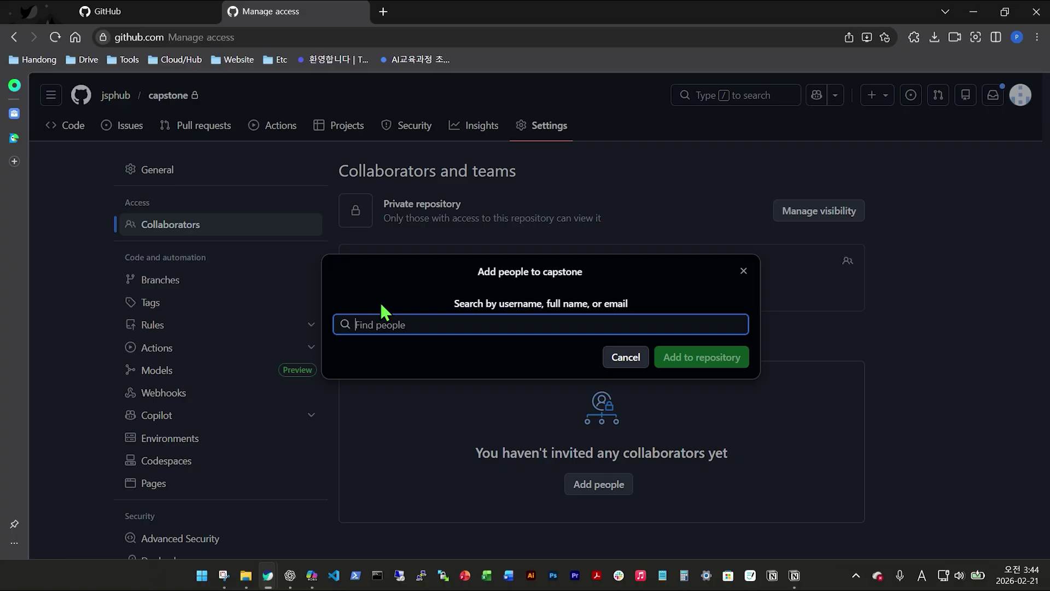
type("sonamu-")
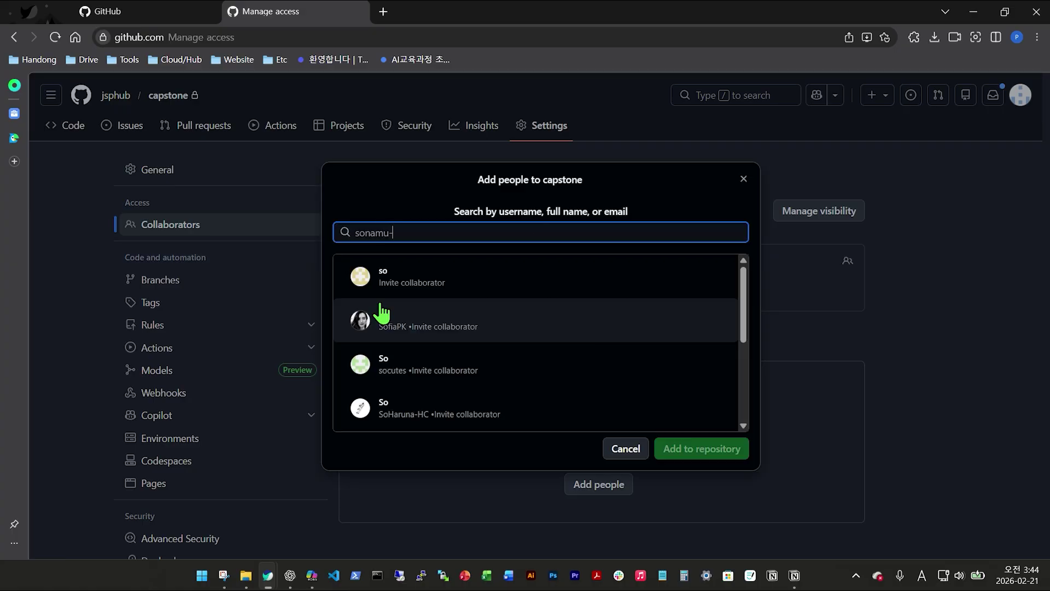
type("jun")
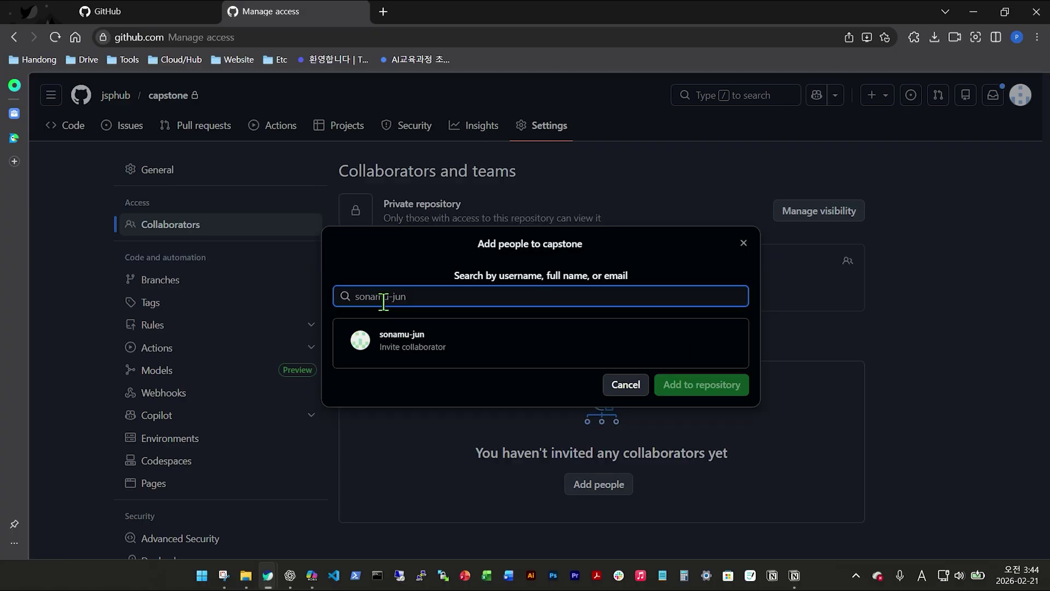
left_click(413, 350)
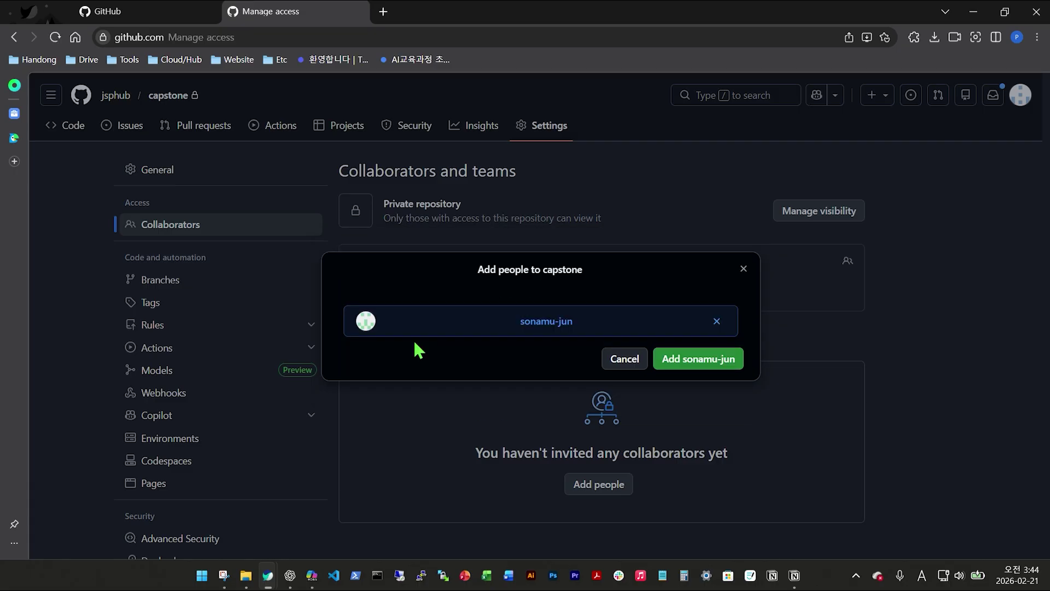
left_click(678, 364)
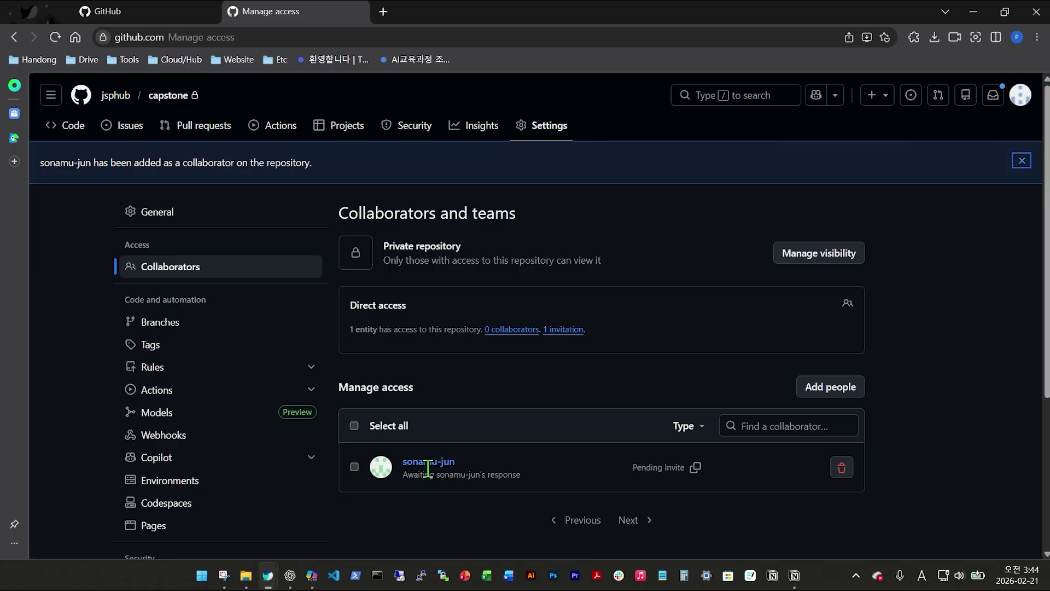
Check the invitation status of the added collaborator in the access list.
scroll(465, 476, "down", 2)
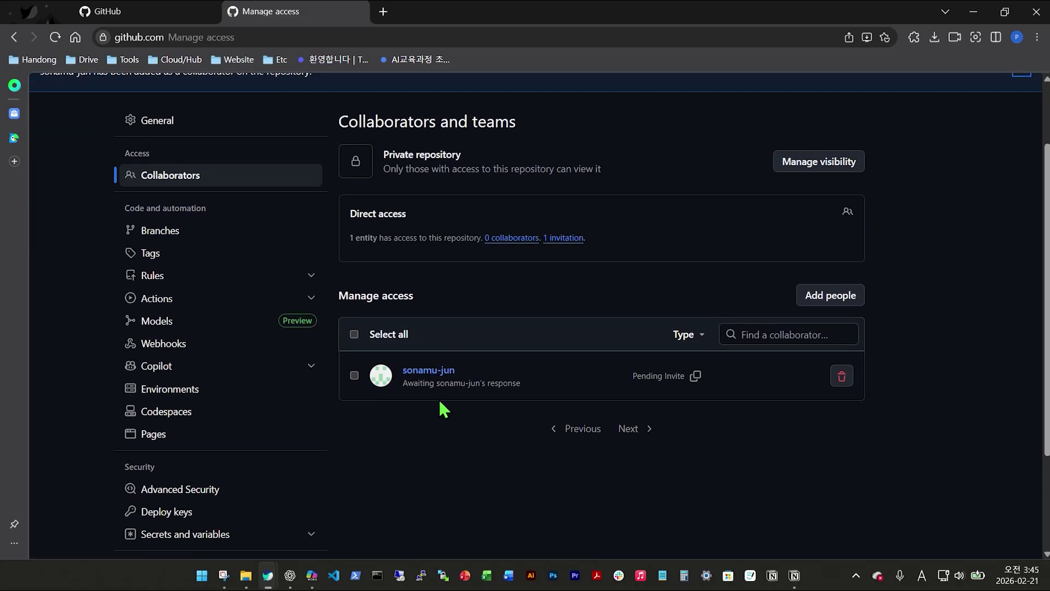
left_click_drag(636, 376, 674, 375)
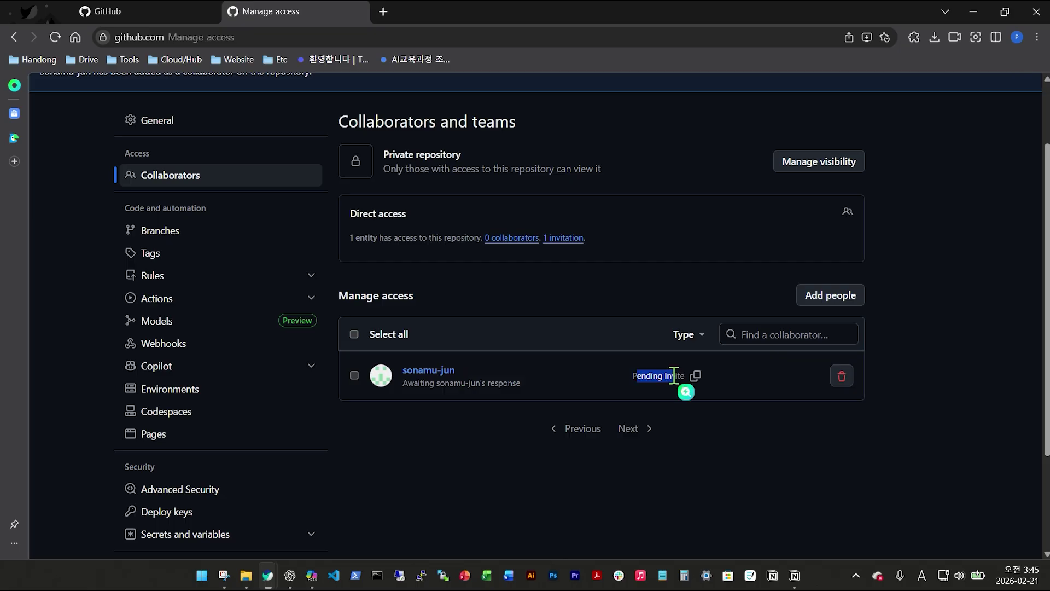
left_click(673, 376)
scroll(692, 382, "up", 1)
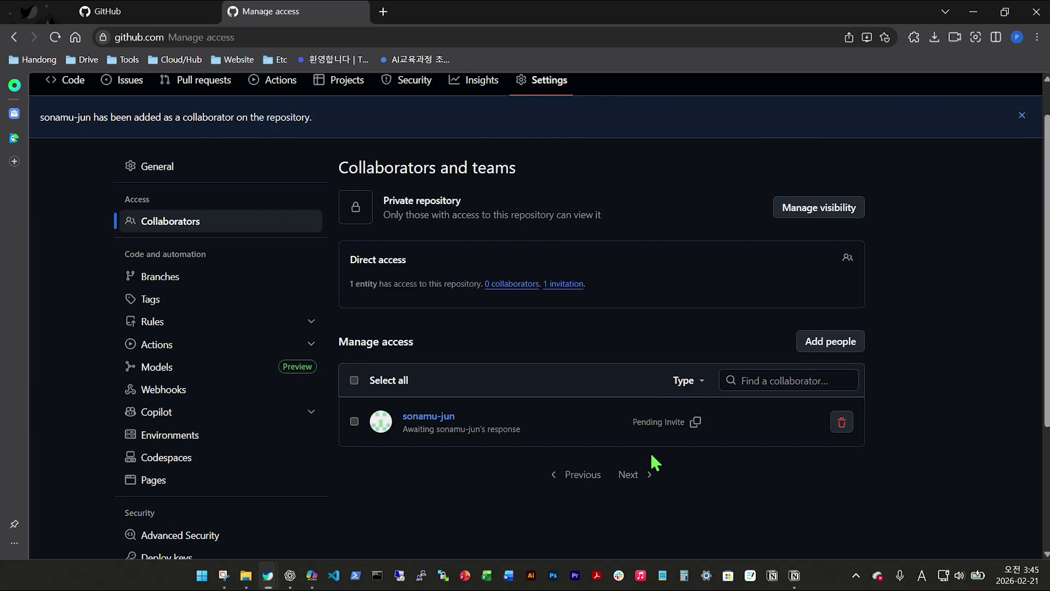
scroll(651, 466, "up", 1)
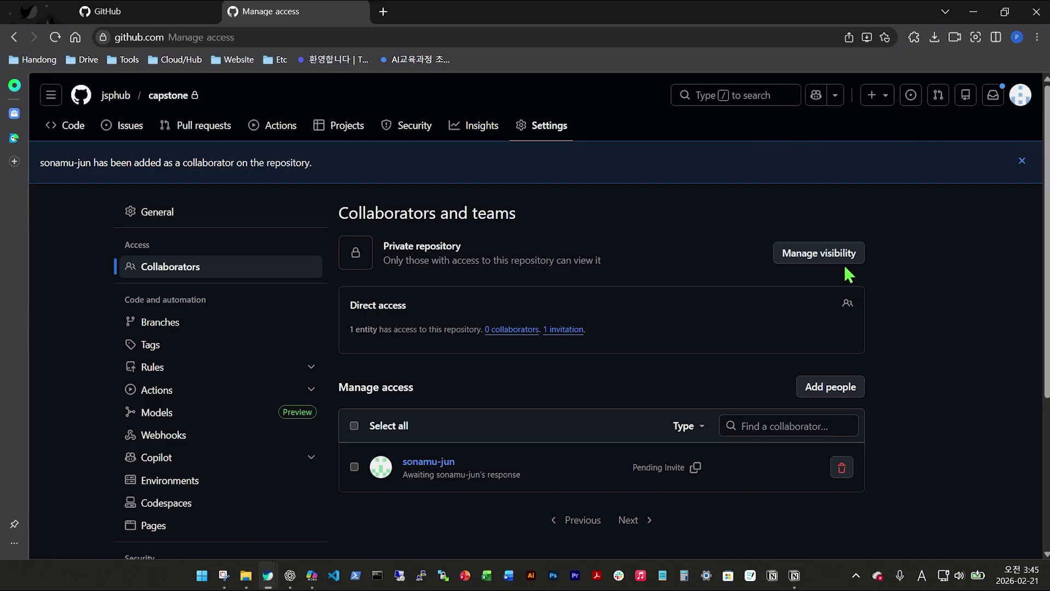
Switch from the repository owner's account to the invited collaborator's account.
left_click(1020, 95)
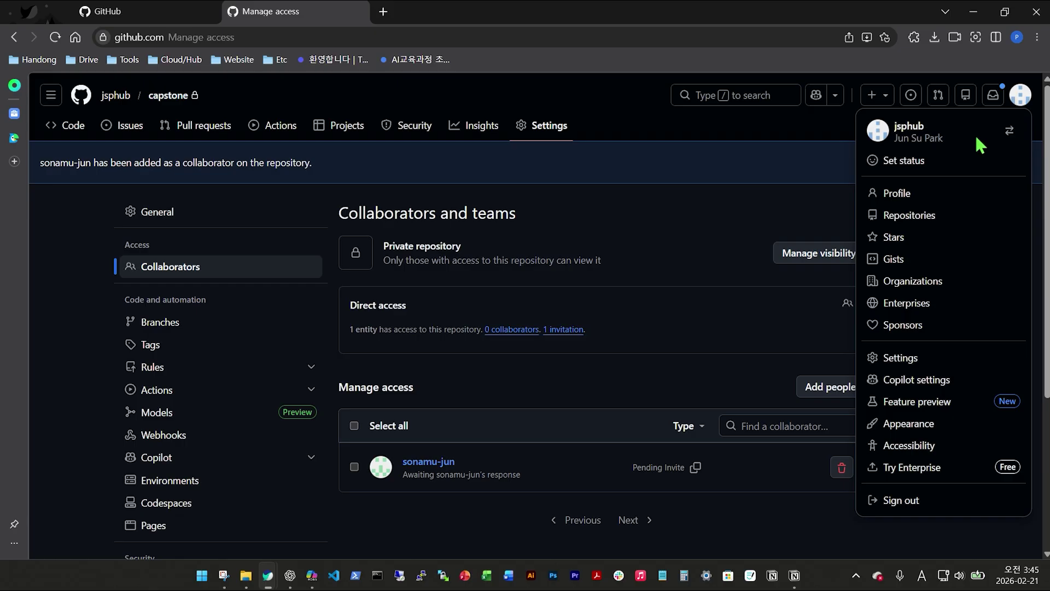
left_click(1011, 135)
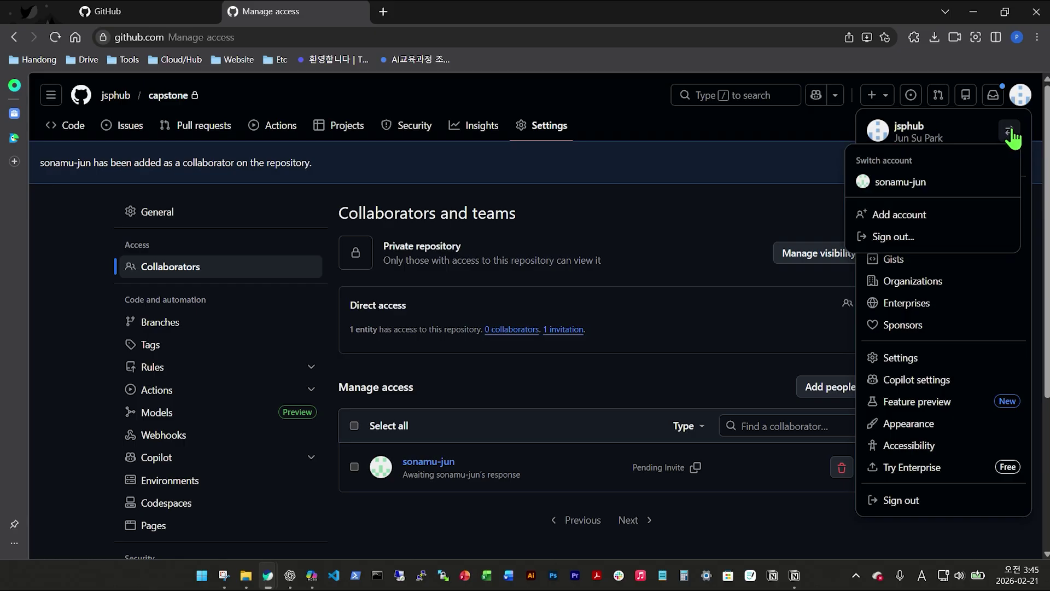
left_click(912, 185)
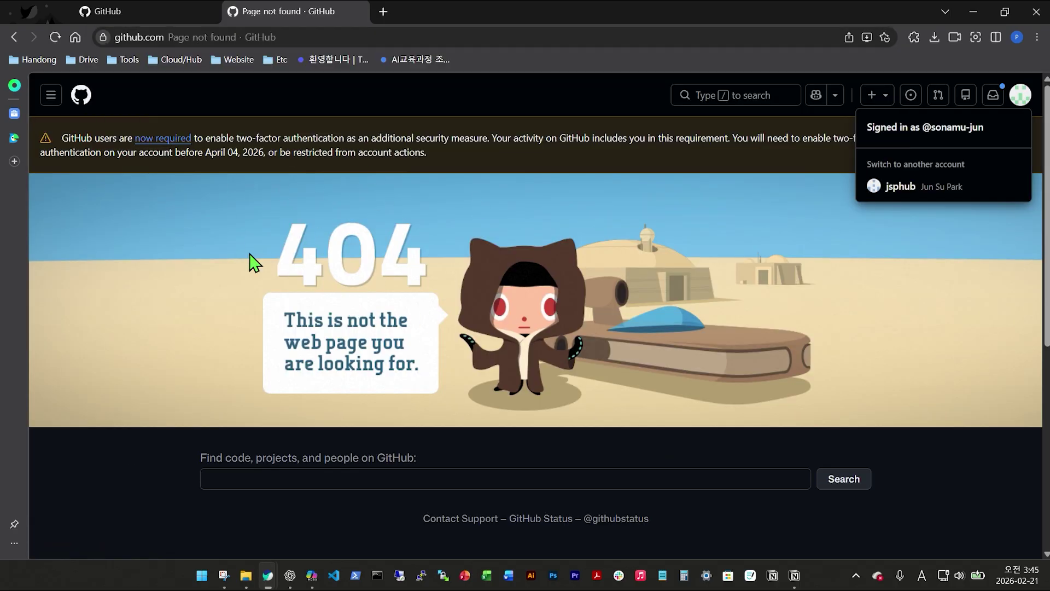
Read the two-factor authentication notice and inspect the settings/access part of the current page's address.
left_click_drag(62, 138, 436, 155)
left_click(471, 168)
key("alt+Left")
left_click(181, 37)
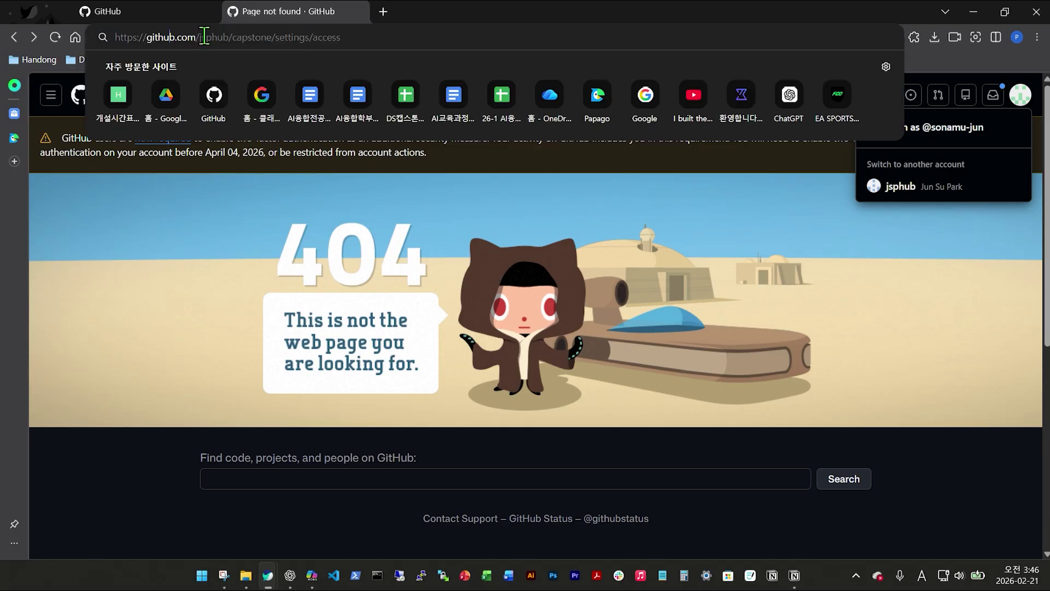
left_click_drag(199, 38, 390, 39)
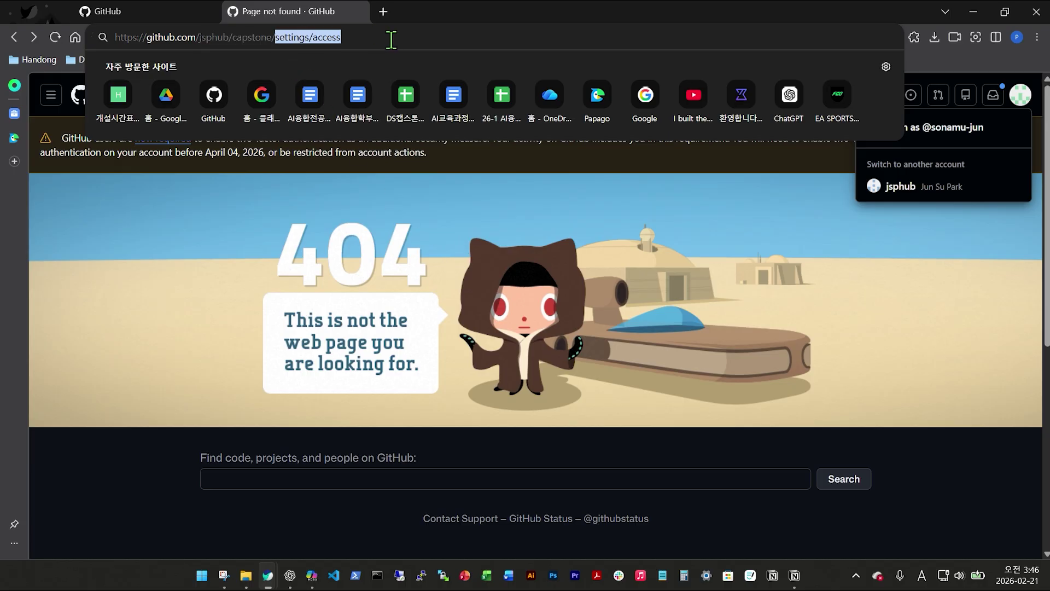
key("Escape")
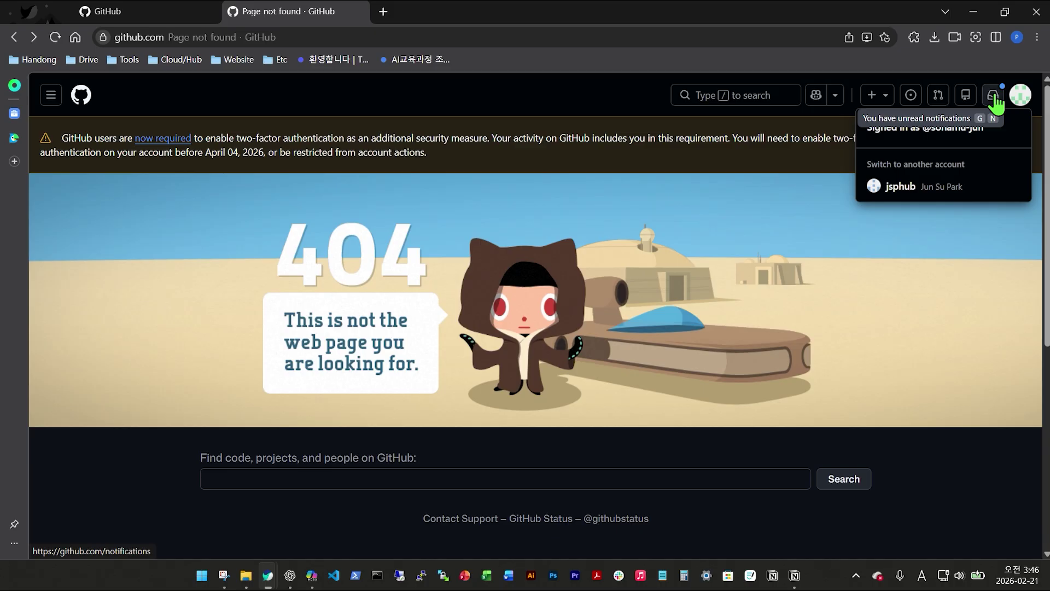
Open the notification inviting this account to the capstone repository and accept the invitation.
left_click(993, 96)
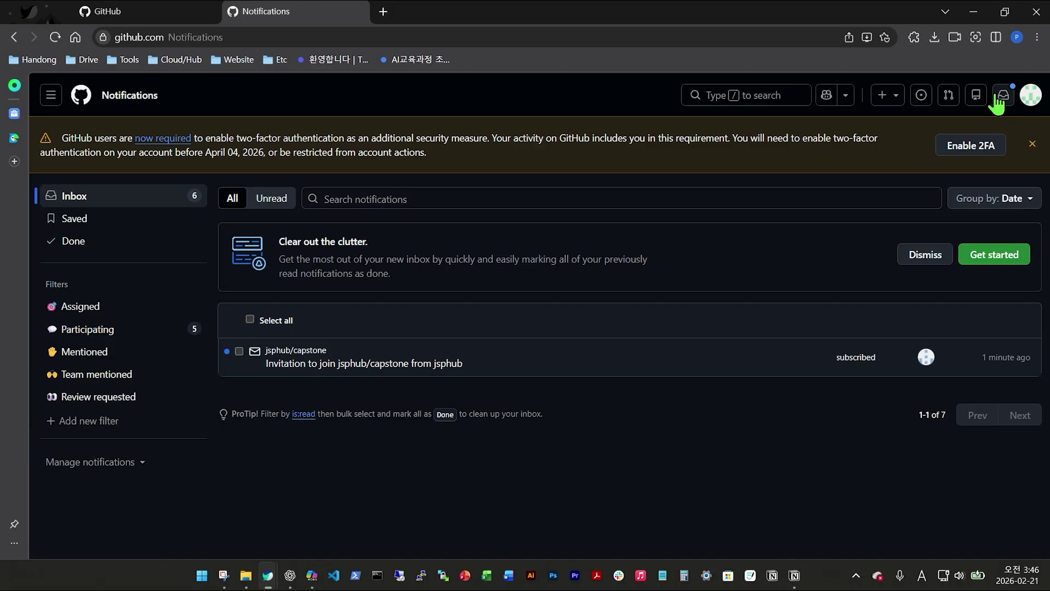
left_click(310, 359)
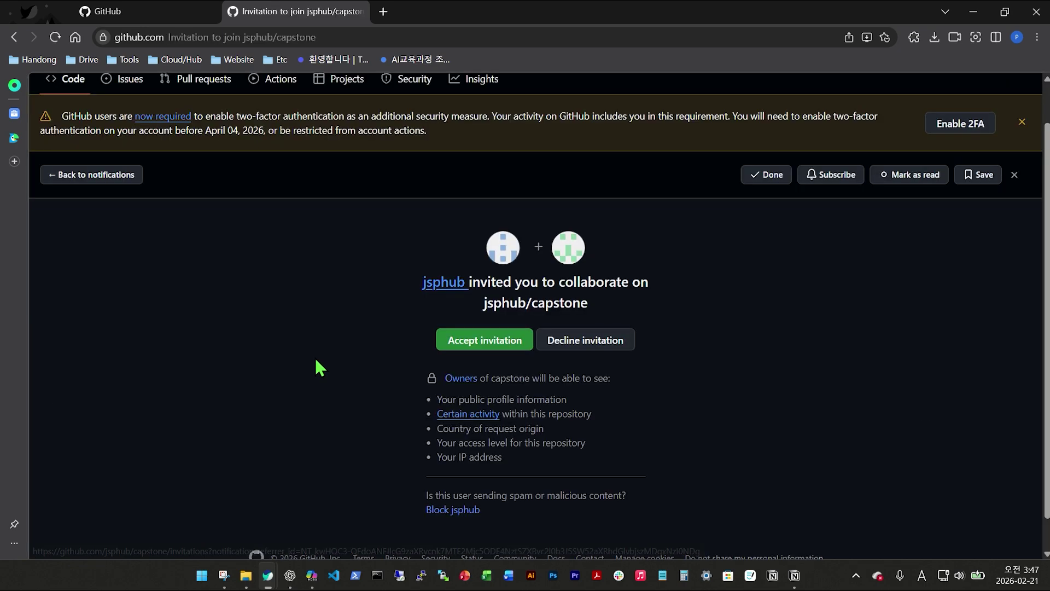
left_click(462, 341)
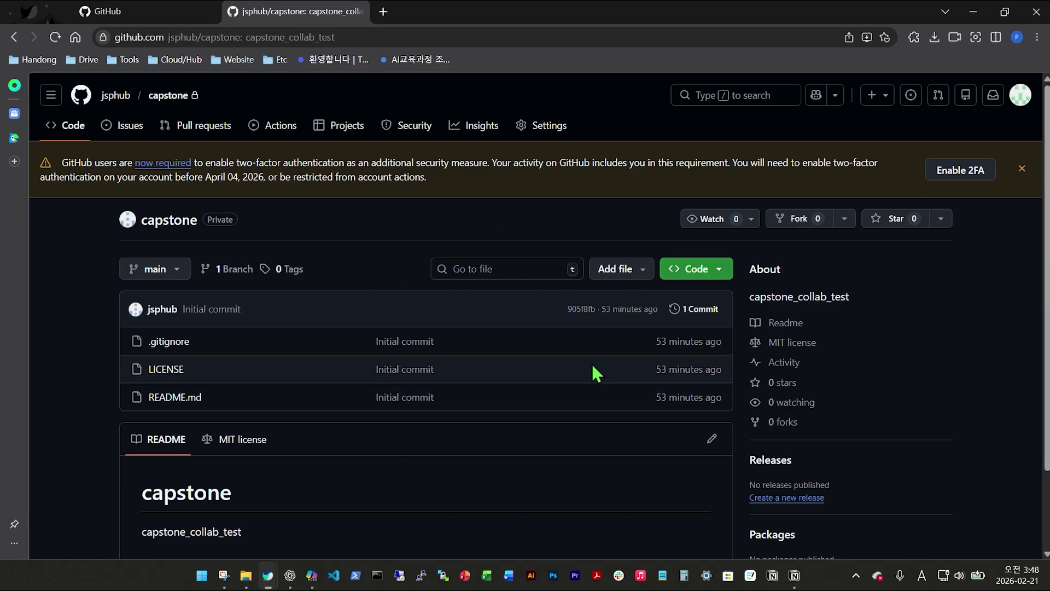
Check which account is signed in and read the notice requiring two-factor authentication.
left_click(1017, 101)
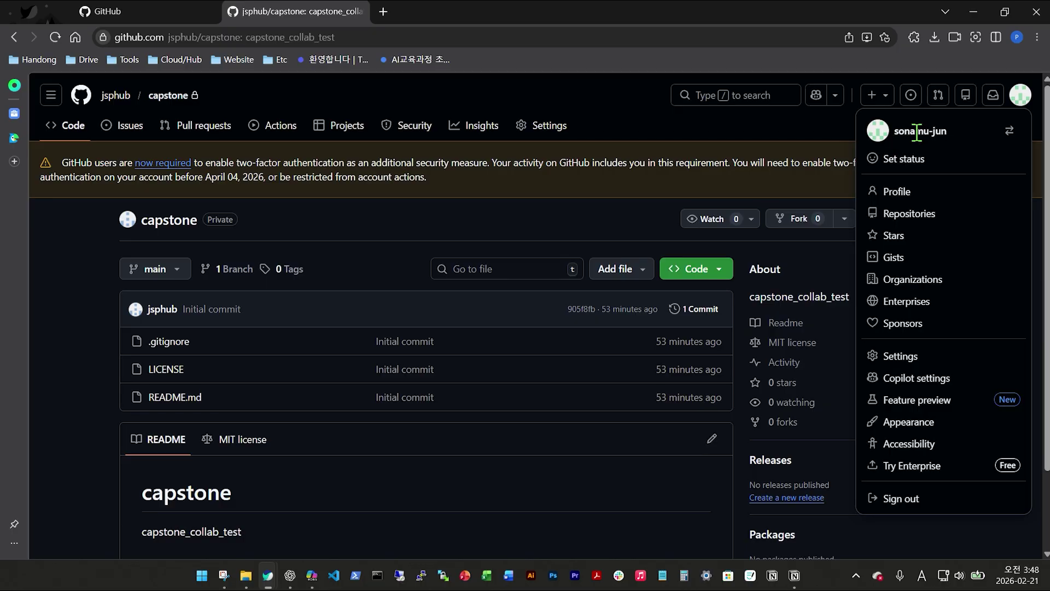
left_click_drag(895, 130, 957, 145)
key("Escape")
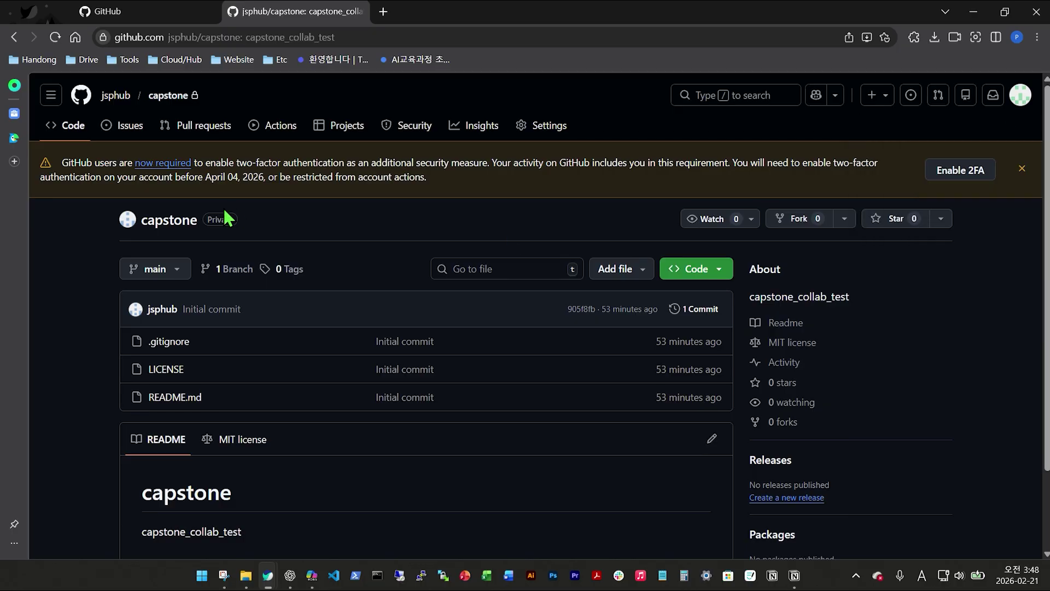
left_click_drag(802, 162, 889, 172)
left_click(889, 172)
double_click(51, 178)
left_click(51, 178)
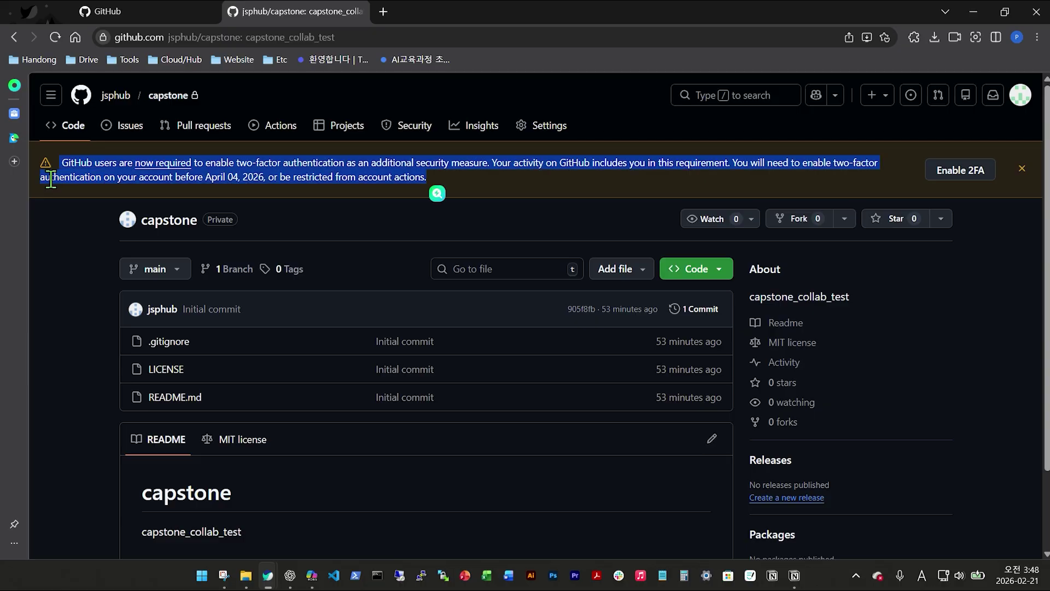
left_click(50, 177)
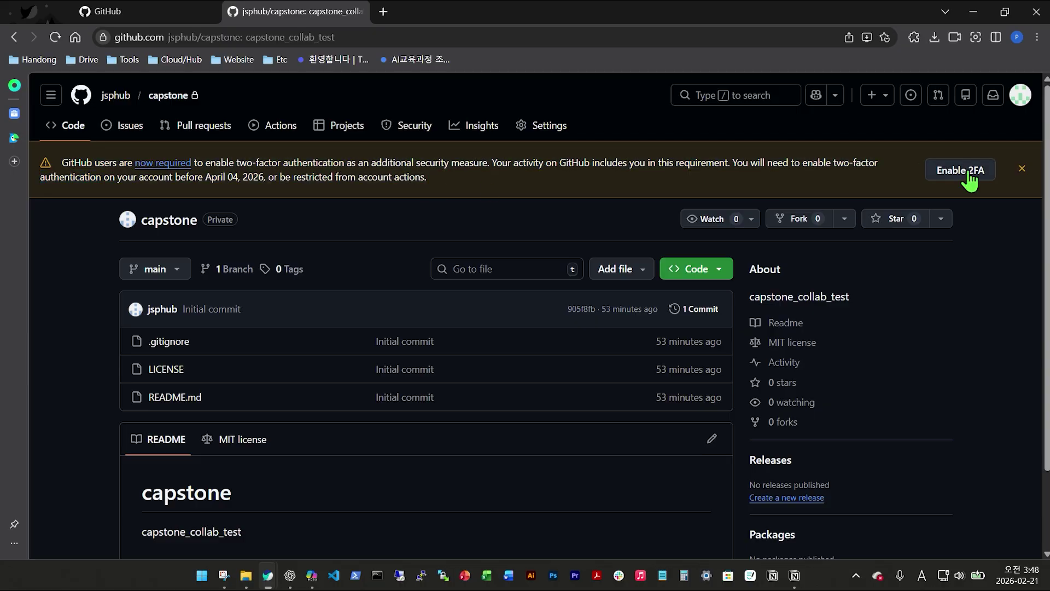
Open the two-factor authentication setup from the notice and look over its authenticator app instructions.
left_click(969, 174)
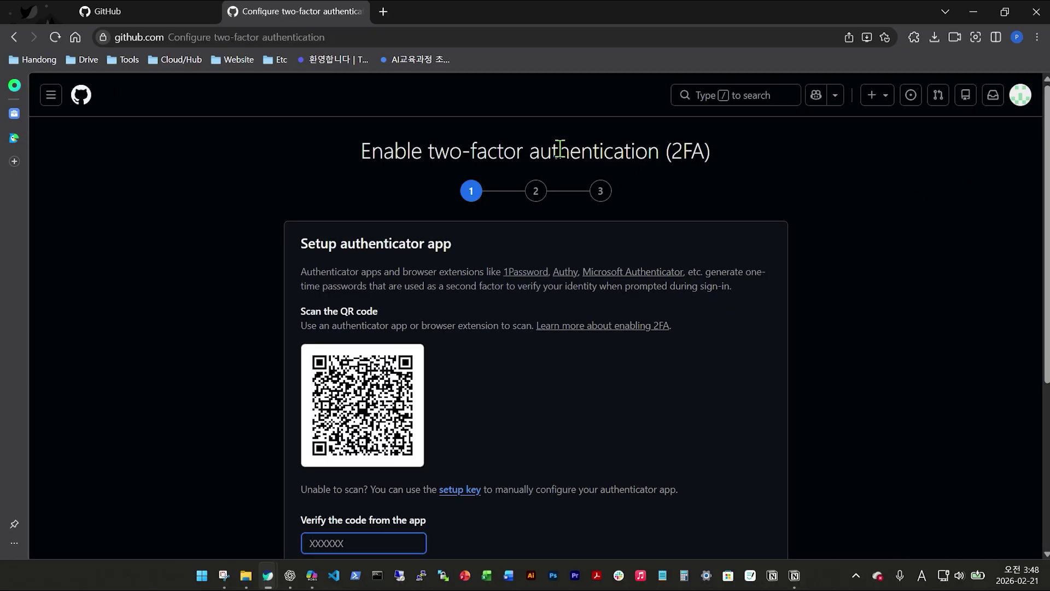
scroll(476, 298, "down", 2)
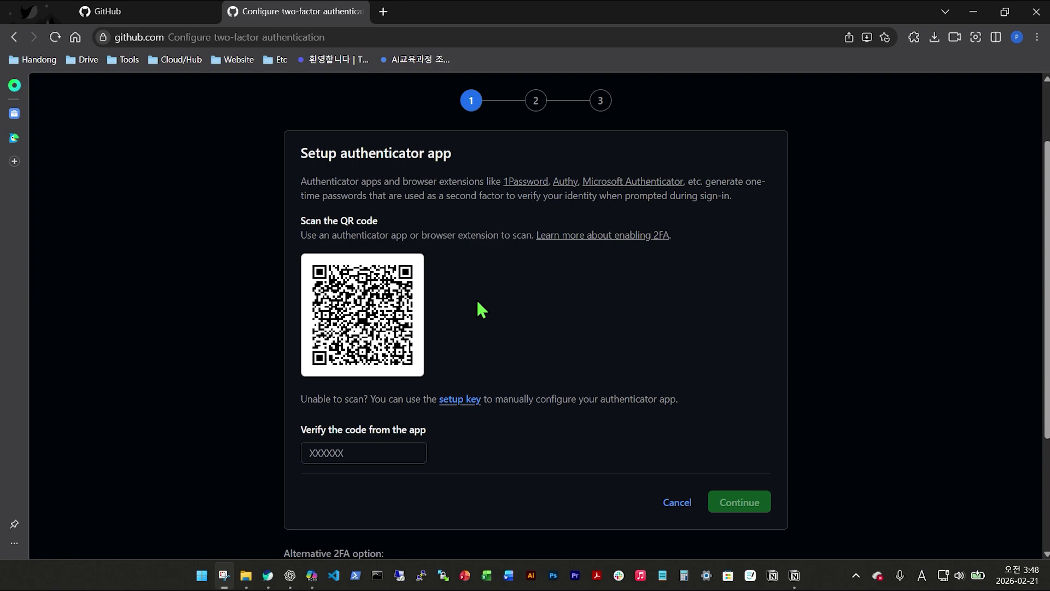
scroll(476, 298, "up", 2)
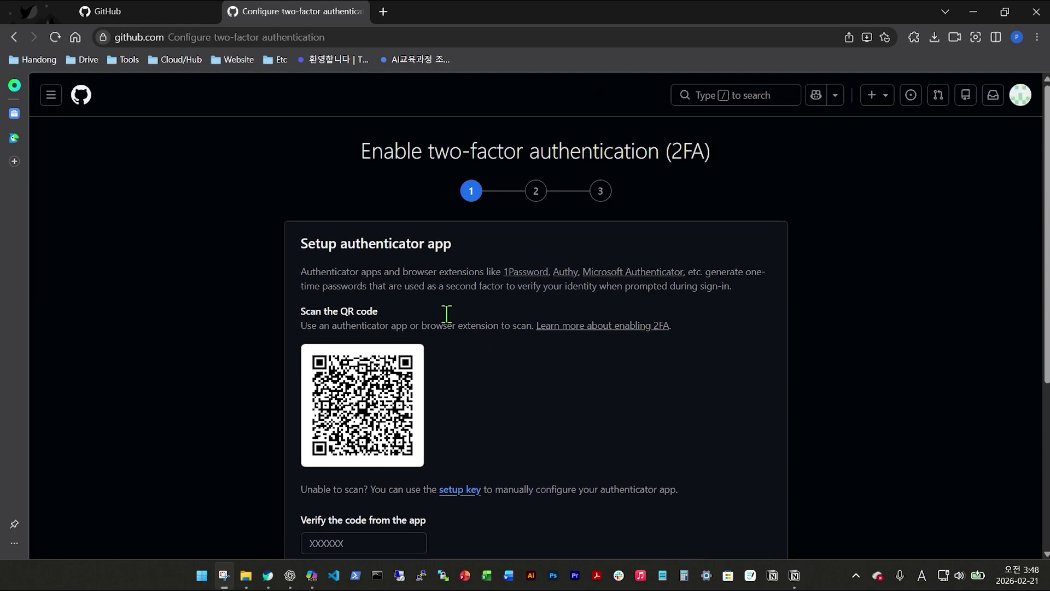
Leave the two-factor setup without saving and open the account's Password and authentication settings.
left_click(1020, 94)
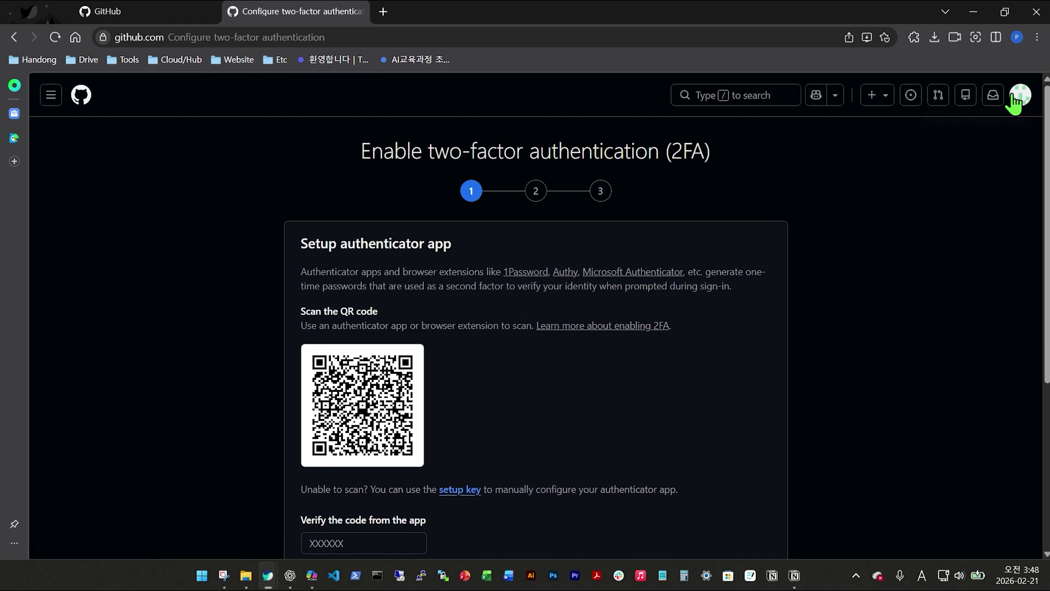
left_click(1019, 95)
left_click(921, 357)
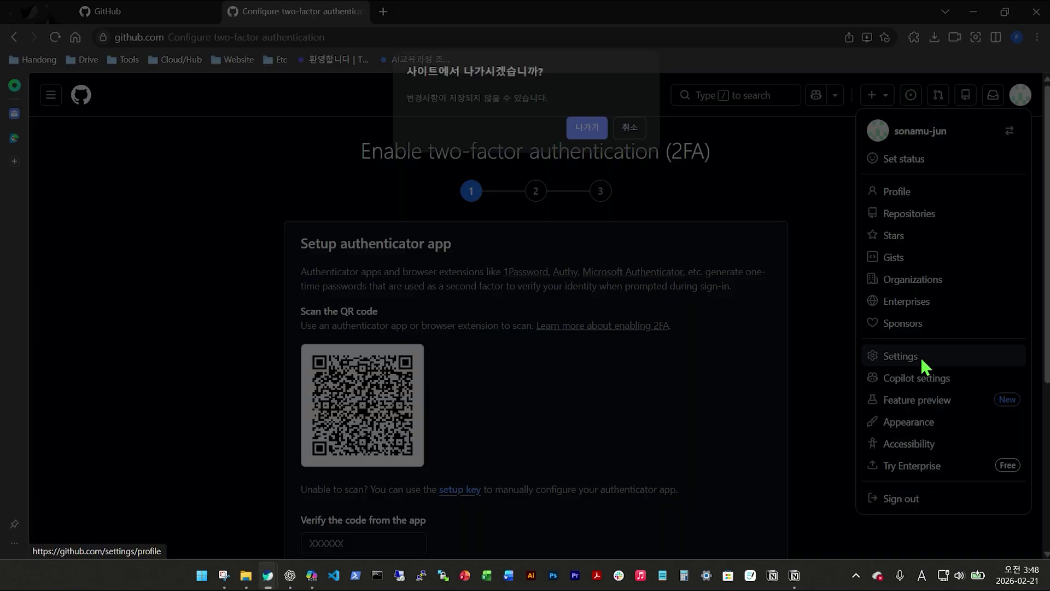
left_click(580, 127)
left_click(197, 390)
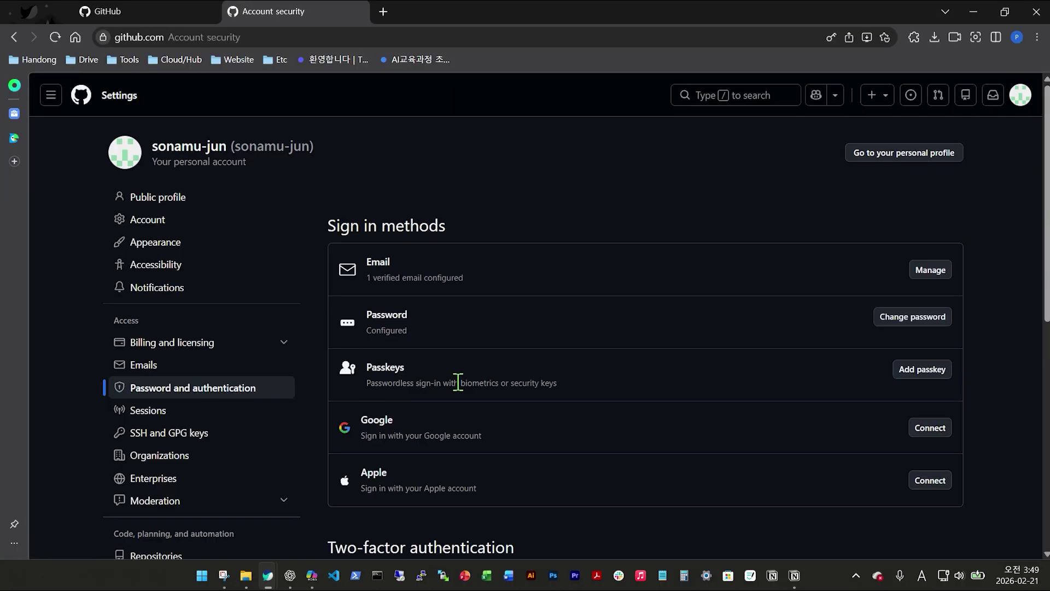
Examine the Two-factor authentication section of the account's security settings, including its requirement notice and enable option, and leave the page.
scroll(436, 391, "down", 2)
scroll(433, 386, "down", 1)
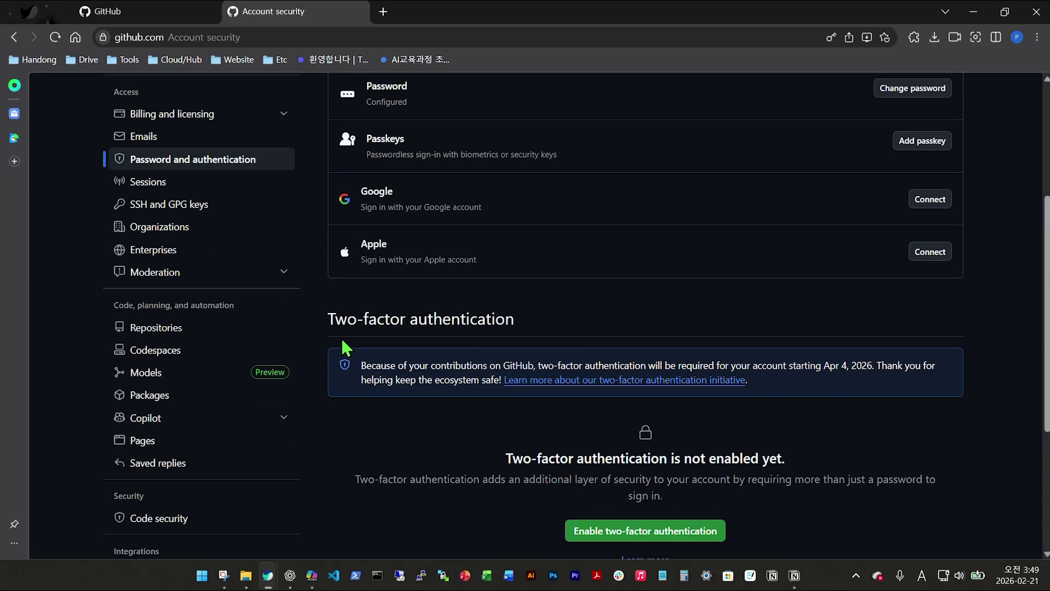
left_click_drag(335, 319, 525, 327)
triple_click(481, 319)
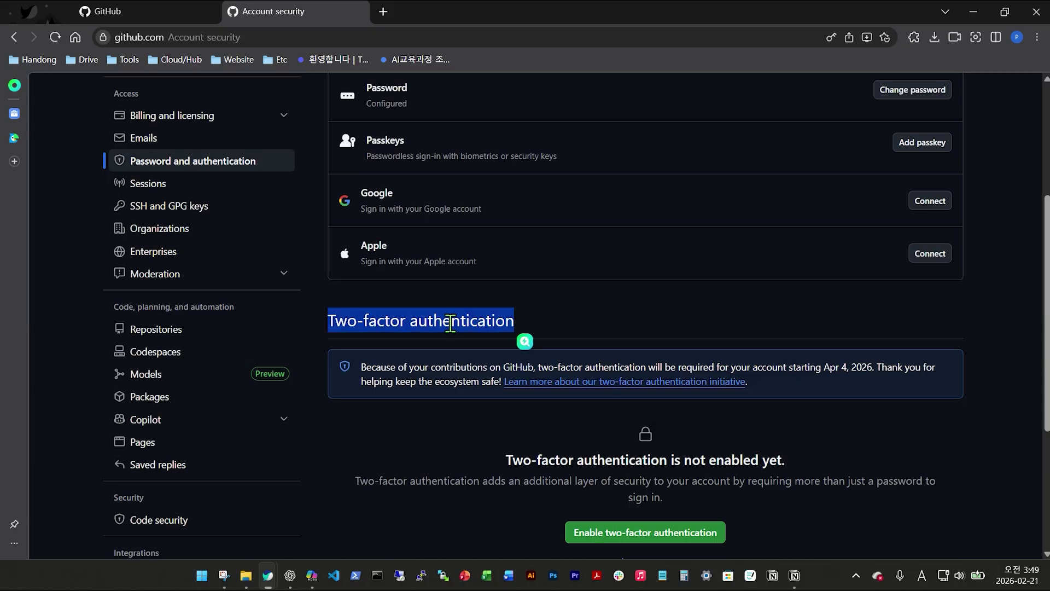
scroll(438, 372, "up", 1)
triple_click(415, 415)
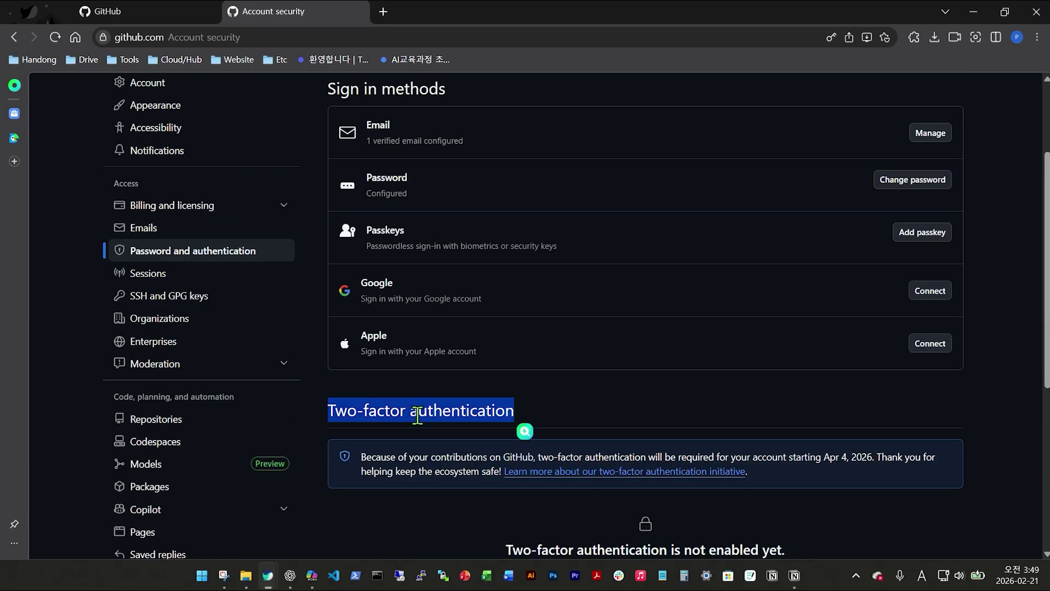
scroll(417, 416, "up", 1)
scroll(323, 375, "down", 1)
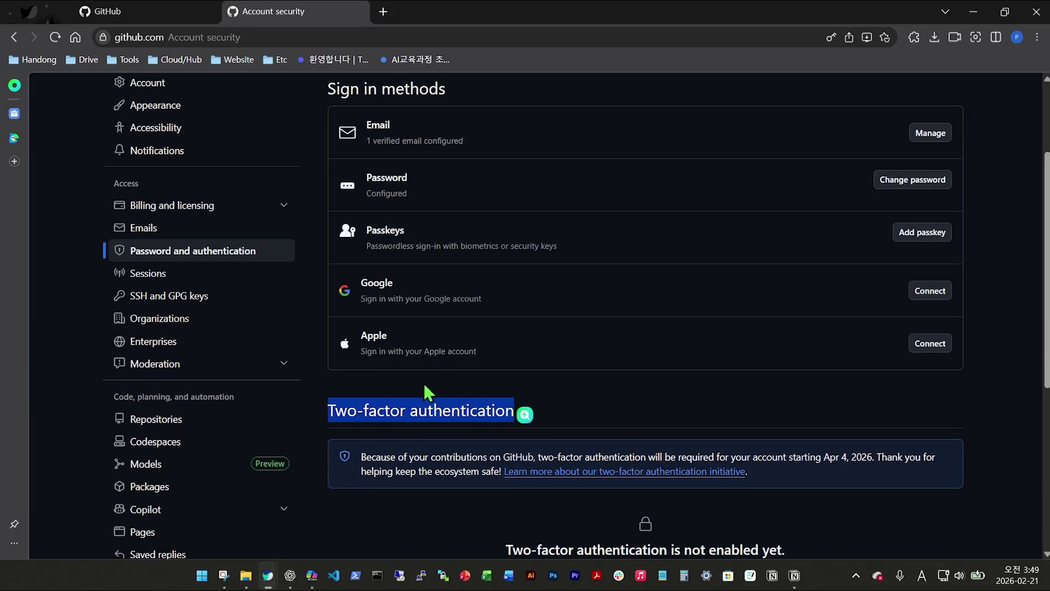
triple_click(391, 410)
double_click(390, 411)
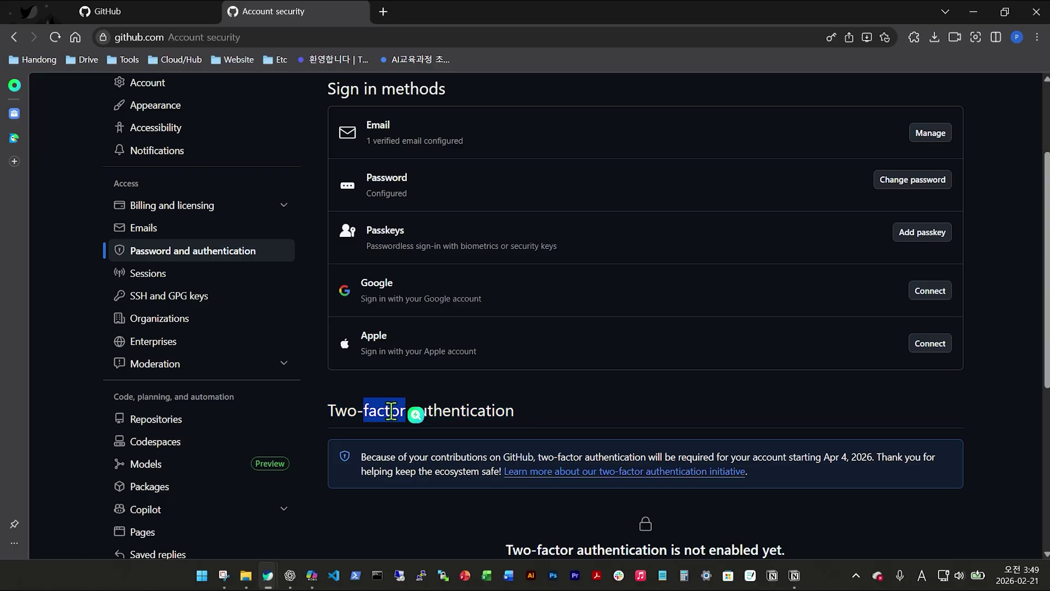
triple_click(392, 411)
scroll(576, 445, "down", 3)
scroll(580, 446, "up", 3)
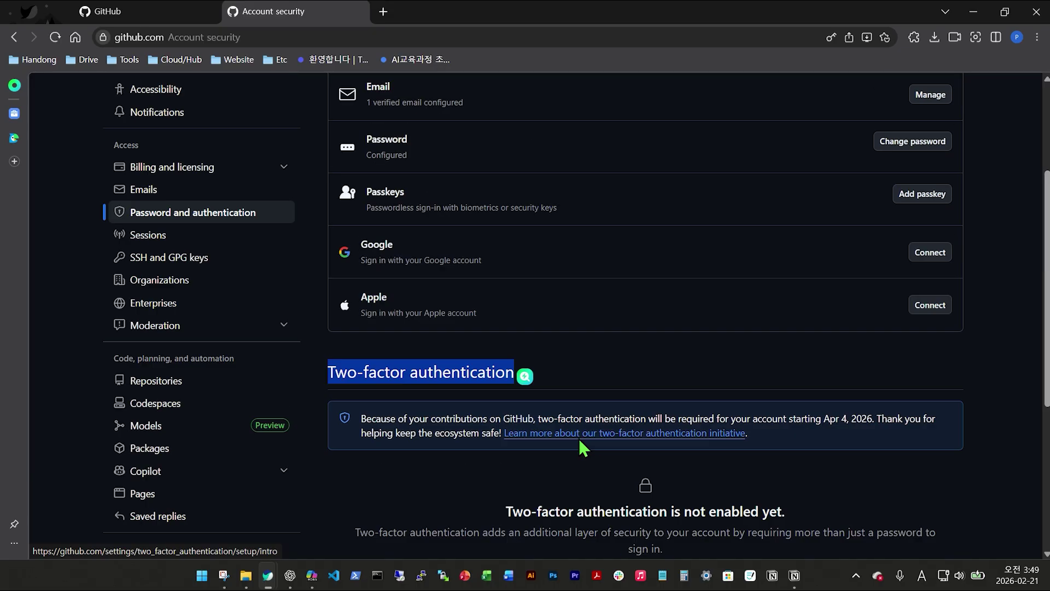
scroll(584, 446, "up", 3)
key("alt+Left")
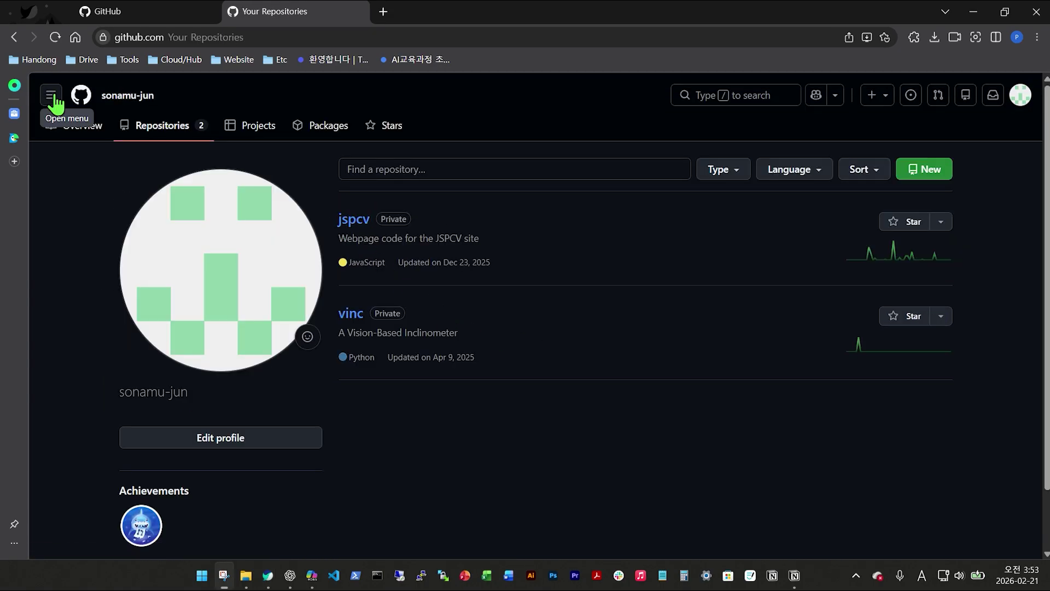
Open the shared capstone repository from the collaborator's top repositories and look over its files and README.
left_click(51, 95)
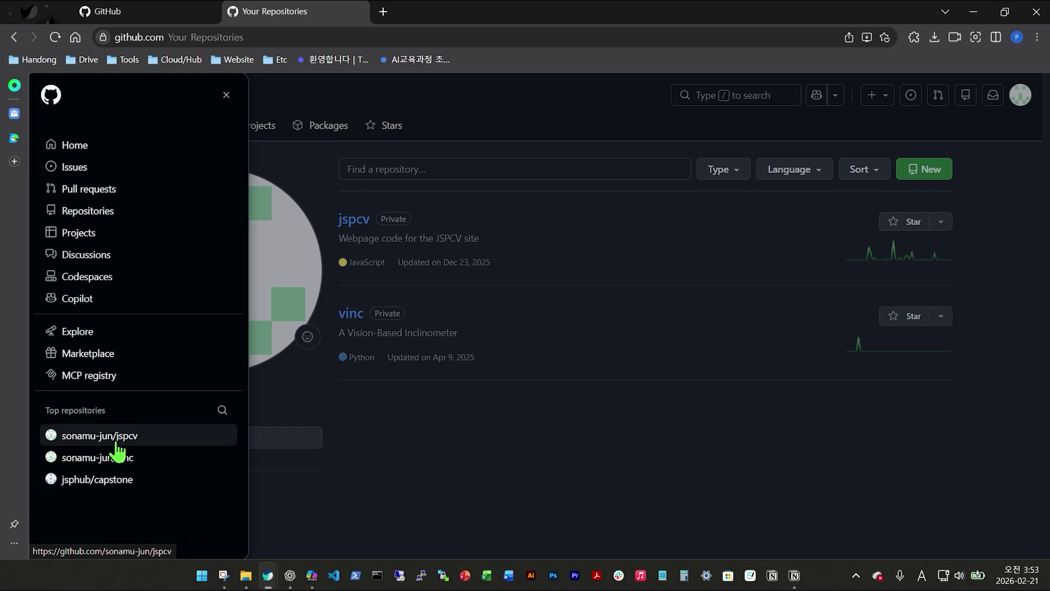
left_click(91, 486)
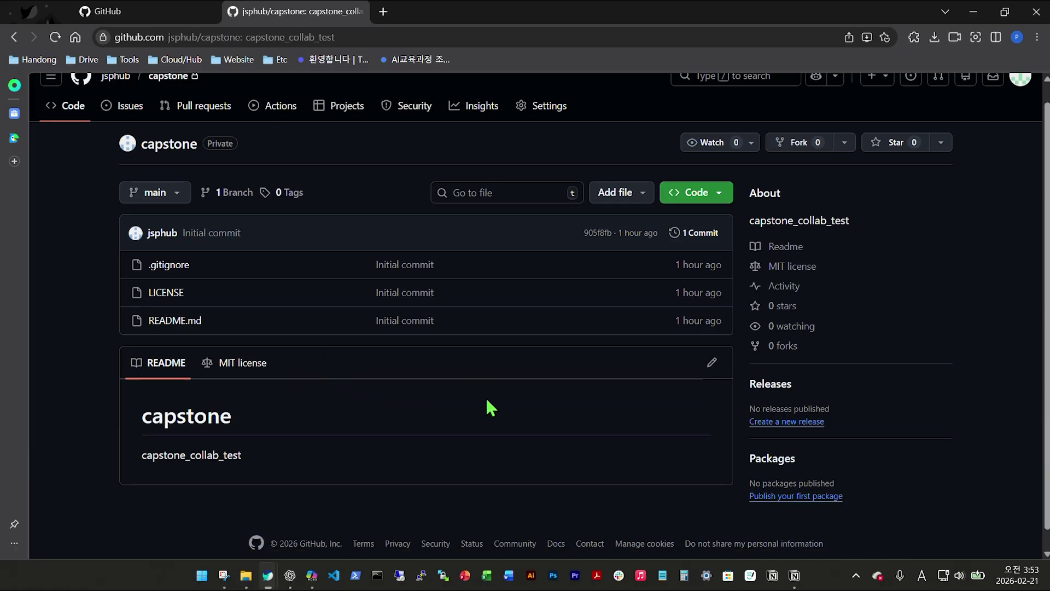
scroll(487, 408, "down", 2)
scroll(493, 420, "up", 2)
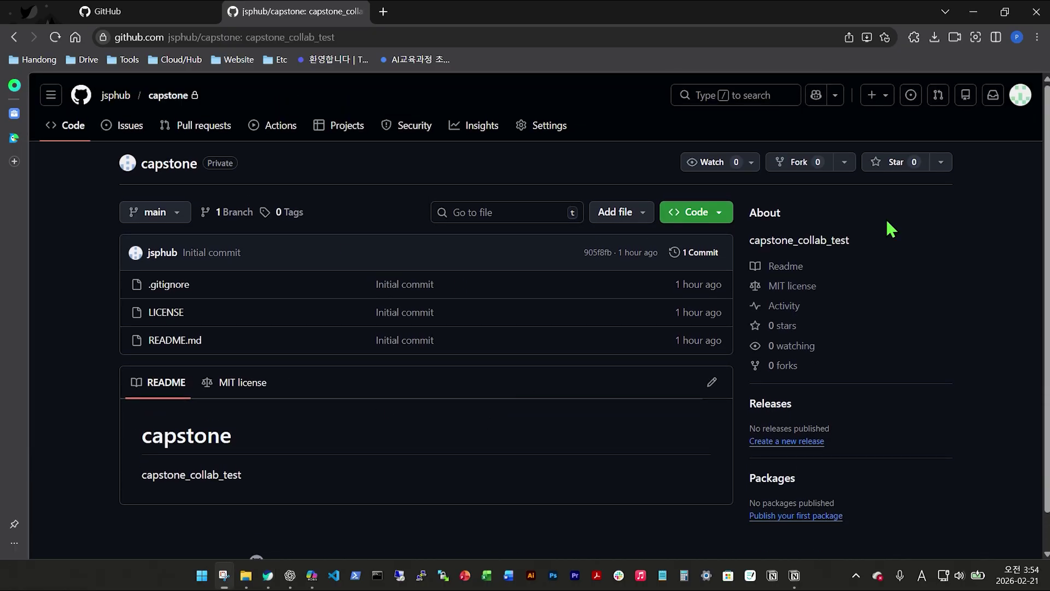
Switch the signed-in account from the collaborator to the capstone repository owner.
left_click(1020, 95)
left_click(1009, 131)
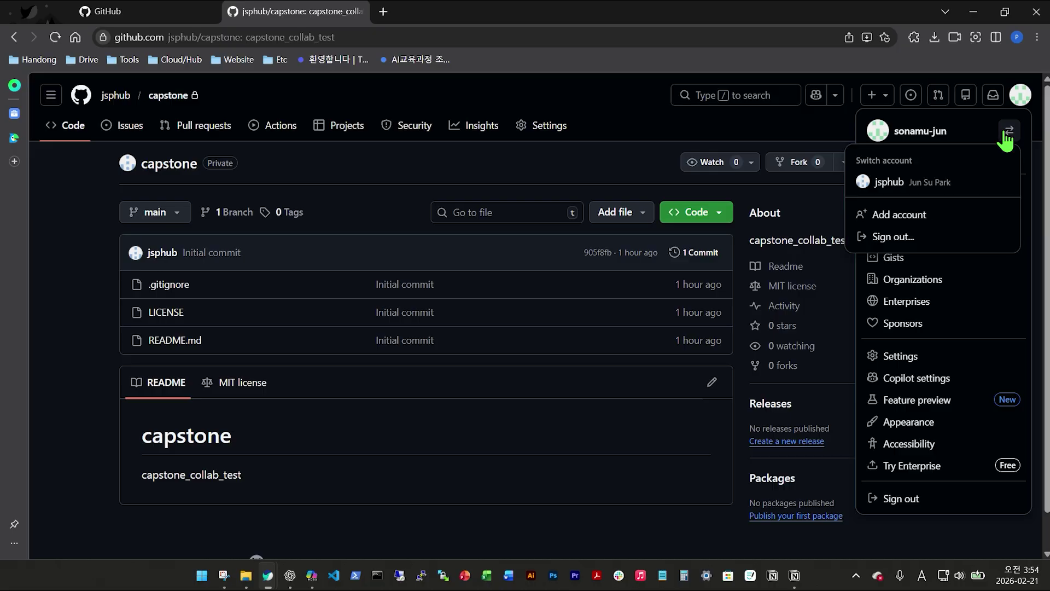
left_click(886, 184)
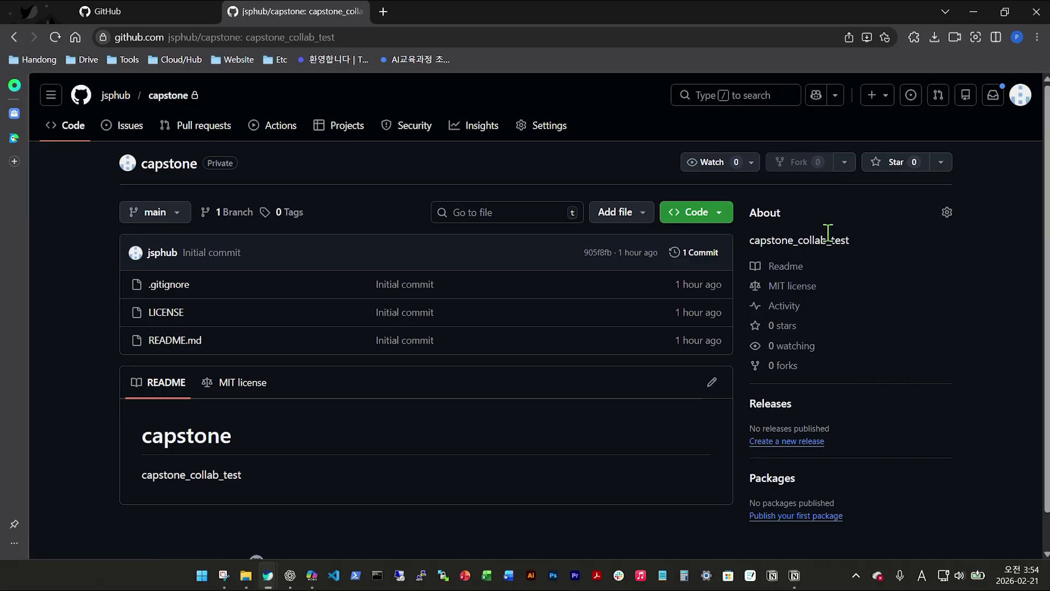
Check which account is signed in and view the owner's top repositories list, leaving the capstone page open.
left_click(1009, 103)
left_click(631, 172)
left_click(51, 96)
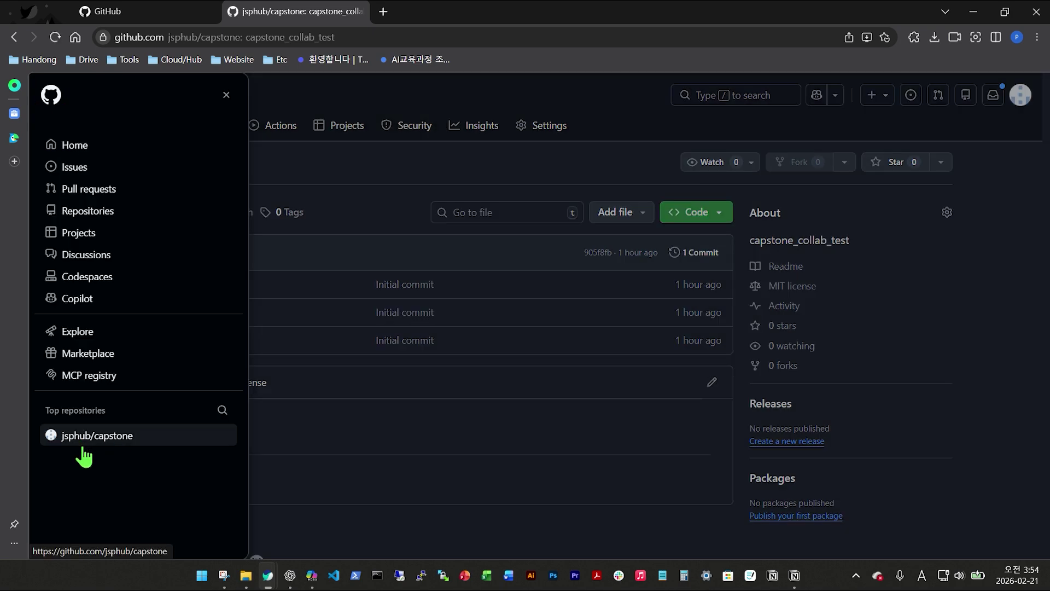
left_click(440, 391)
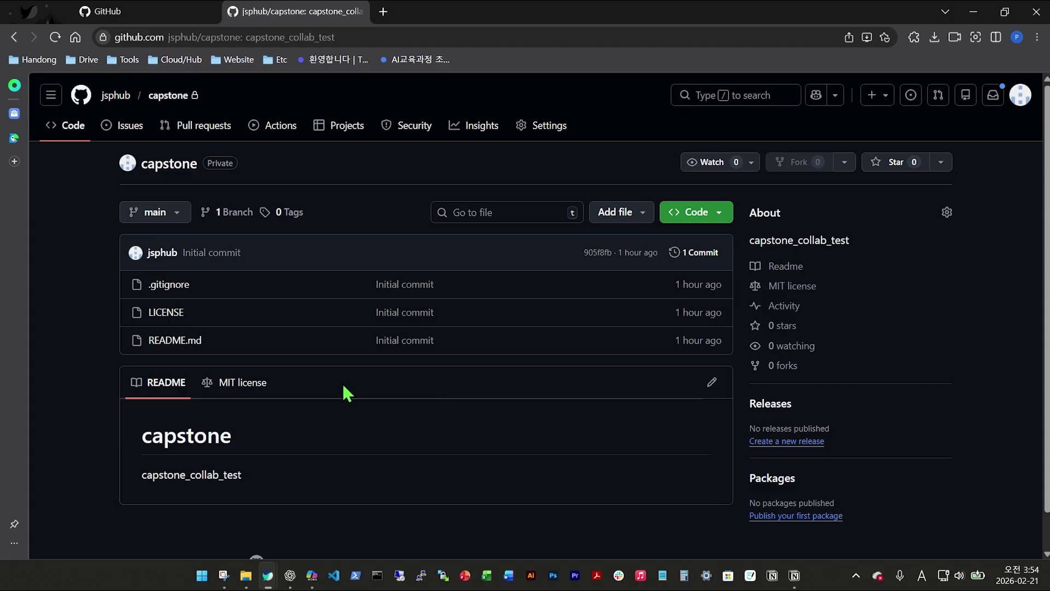
Check the collaborator's role under Manage access in the capstone repository's Collaborators settings, and return to the repository's code page.
left_click(546, 129)
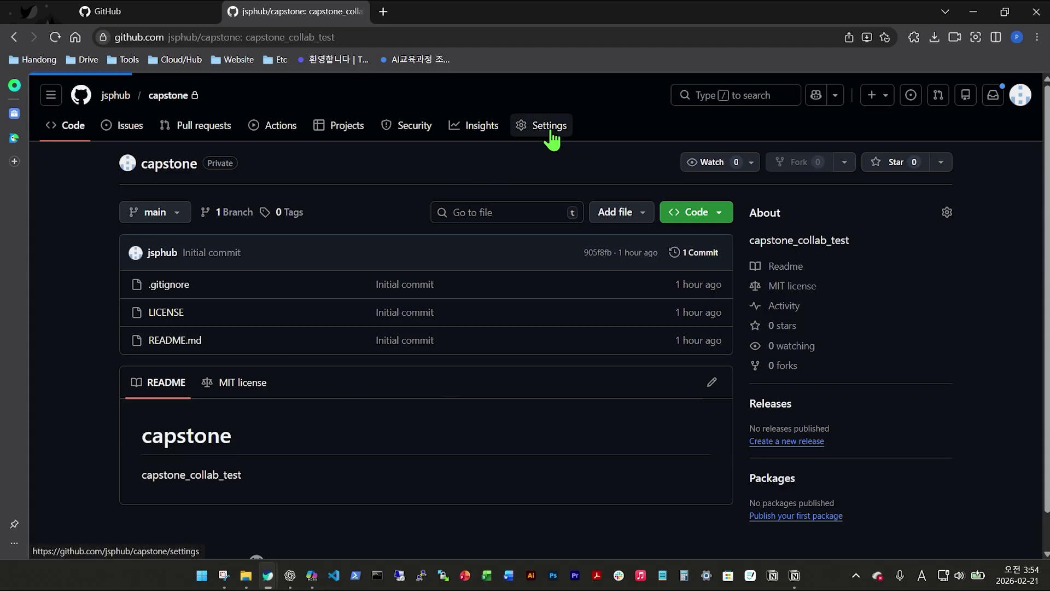
left_click(187, 230)
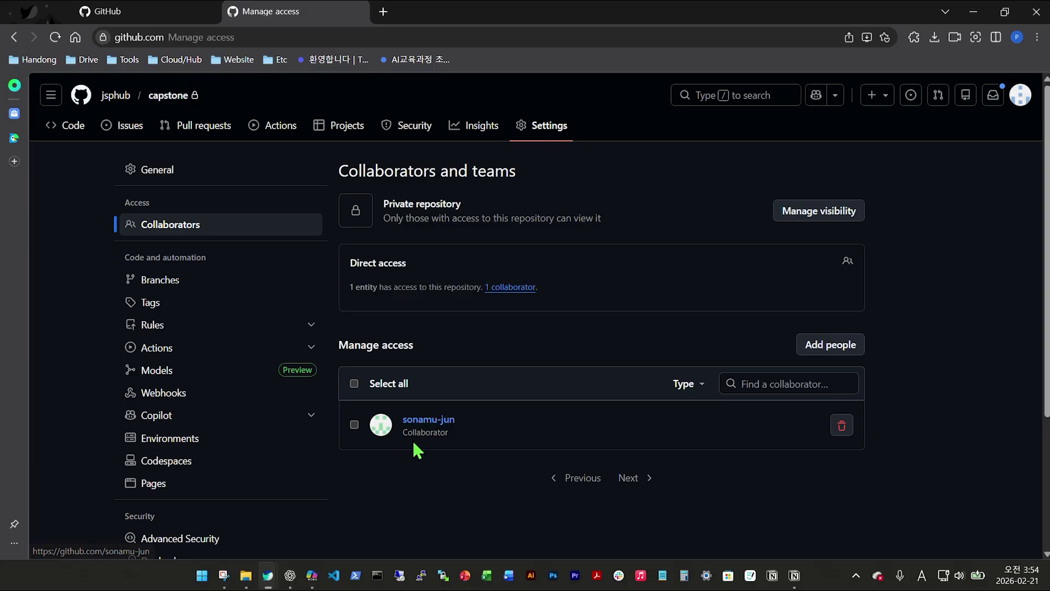
mouse_move(408, 438)
left_mouse_down()
mouse_move(462, 441)
mouse_move(404, 436)
left_mouse_up()
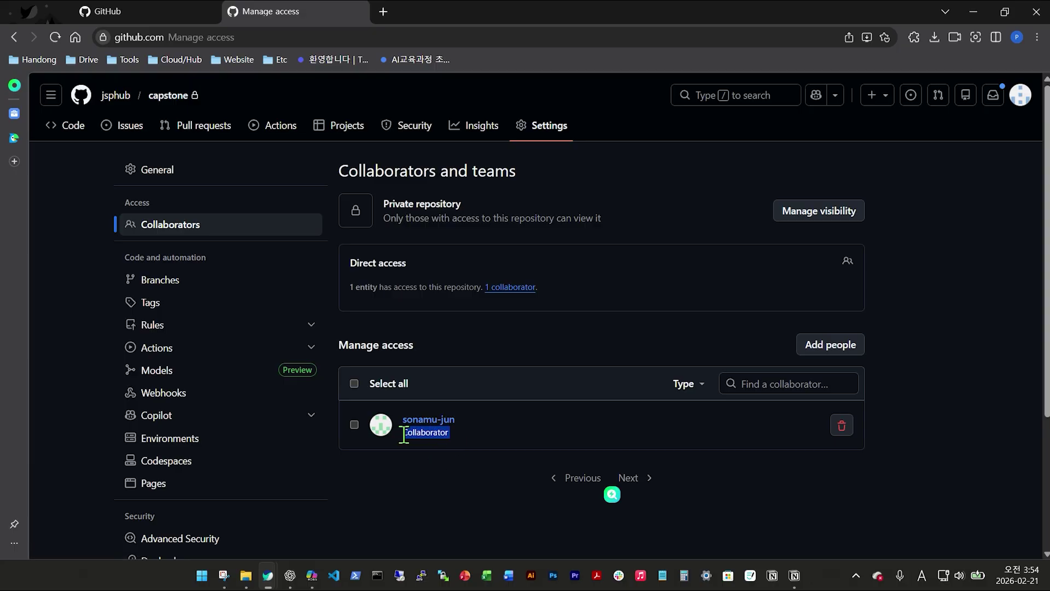
left_click(433, 437)
double_click(433, 438)
left_click(168, 95)
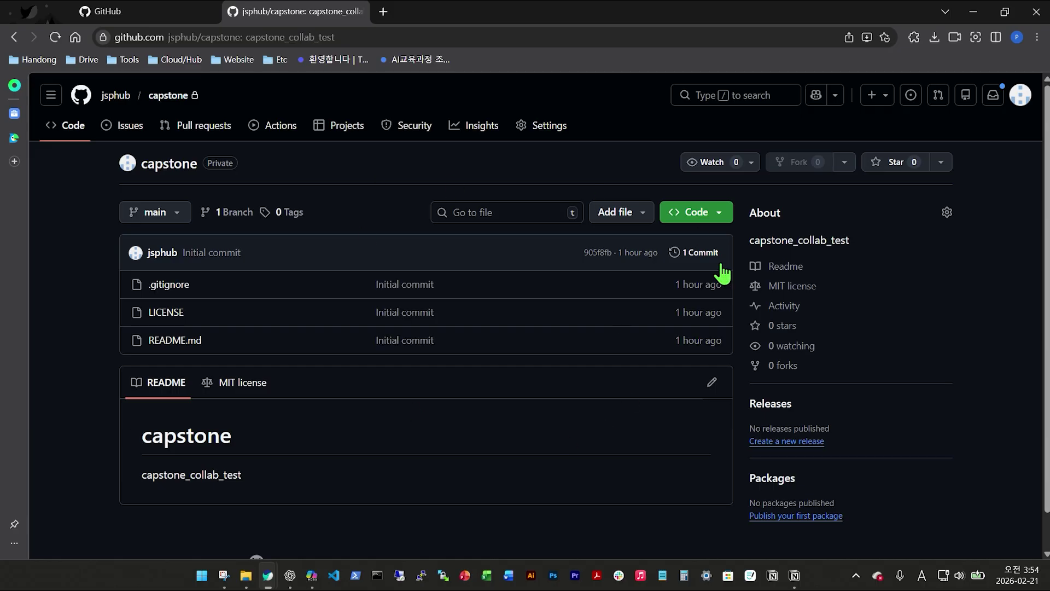